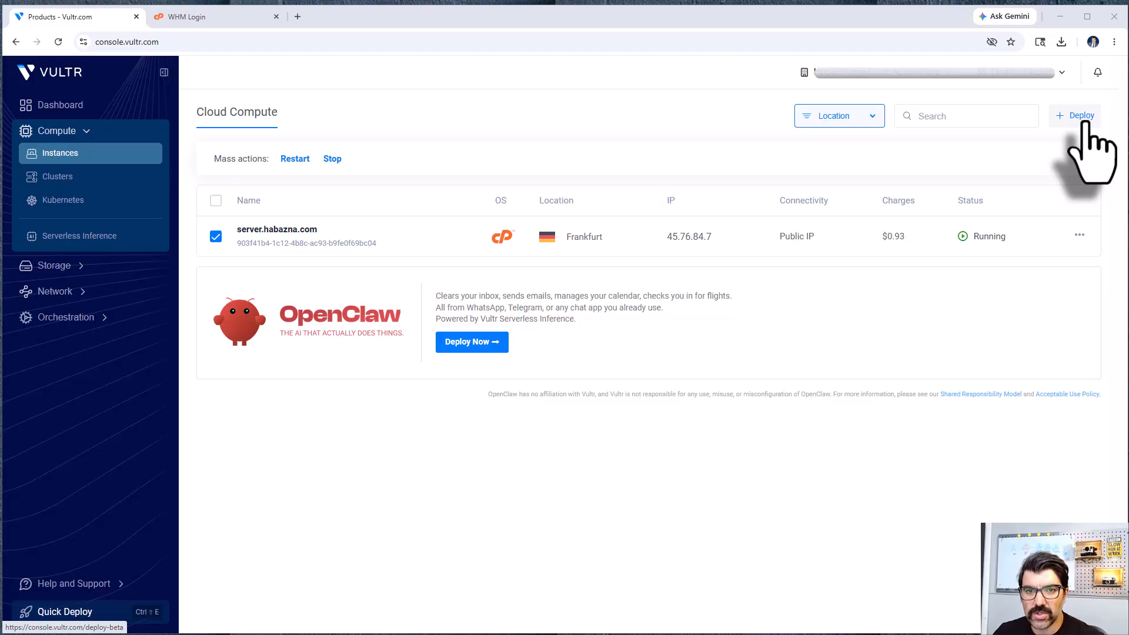
Step: Start a new server deployment, filter the locations to Americas and choose the Shared CPU type
click(1086, 120)
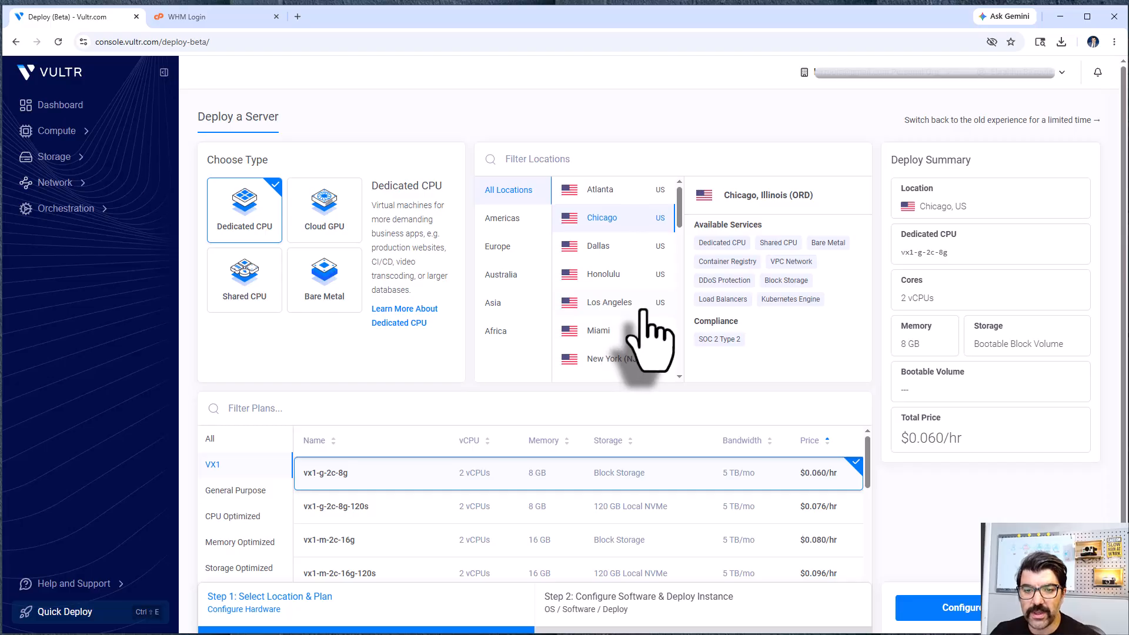
scroll(645, 309, up, 2)
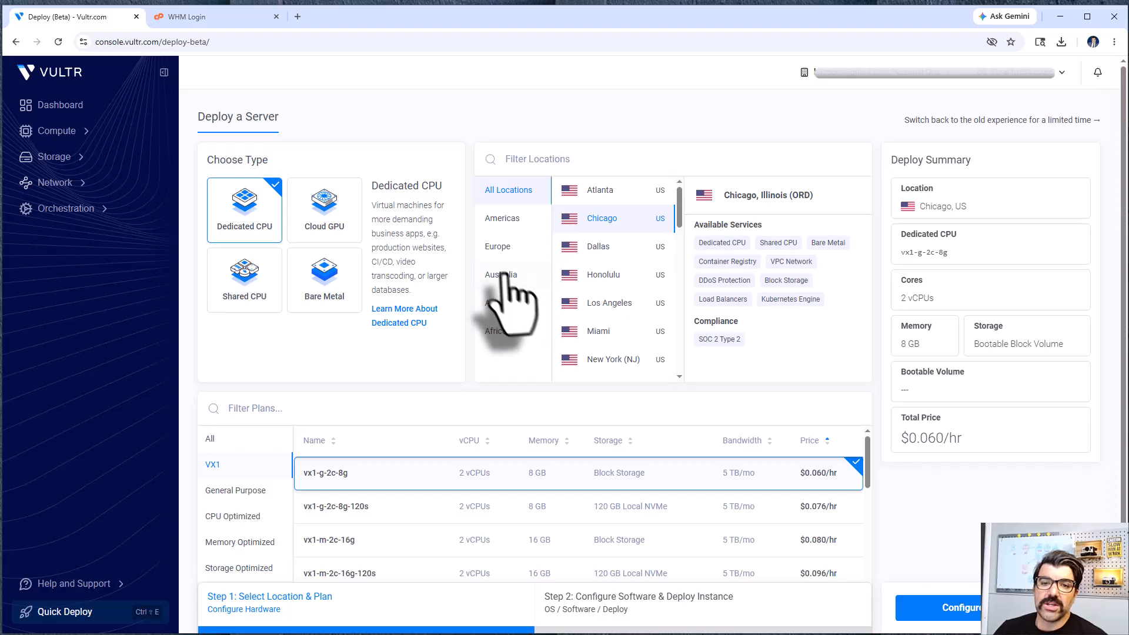
click(494, 248)
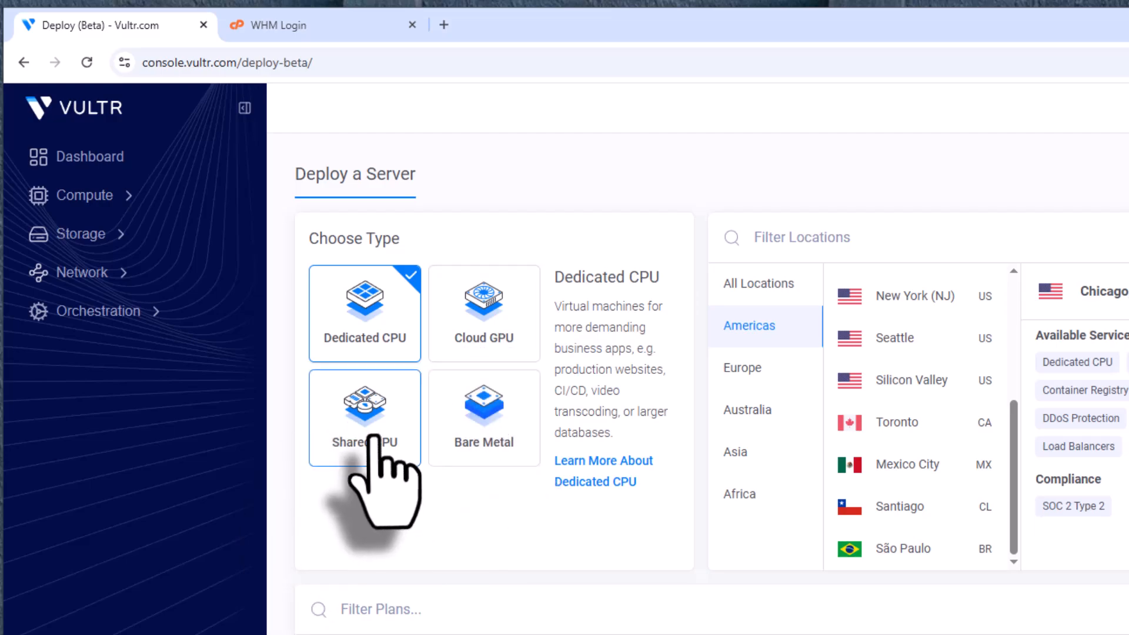
click(359, 418)
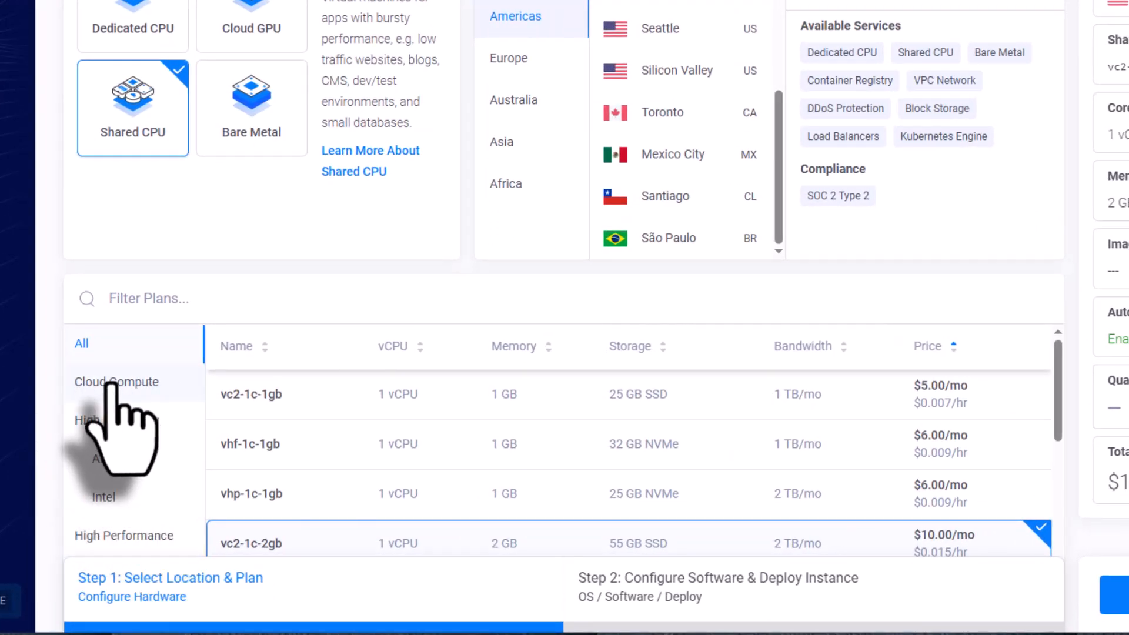
Step: List the Cloud Compute plans and continue to the software configuration with the 1 vCPU, 2 GB plan
click(112, 383)
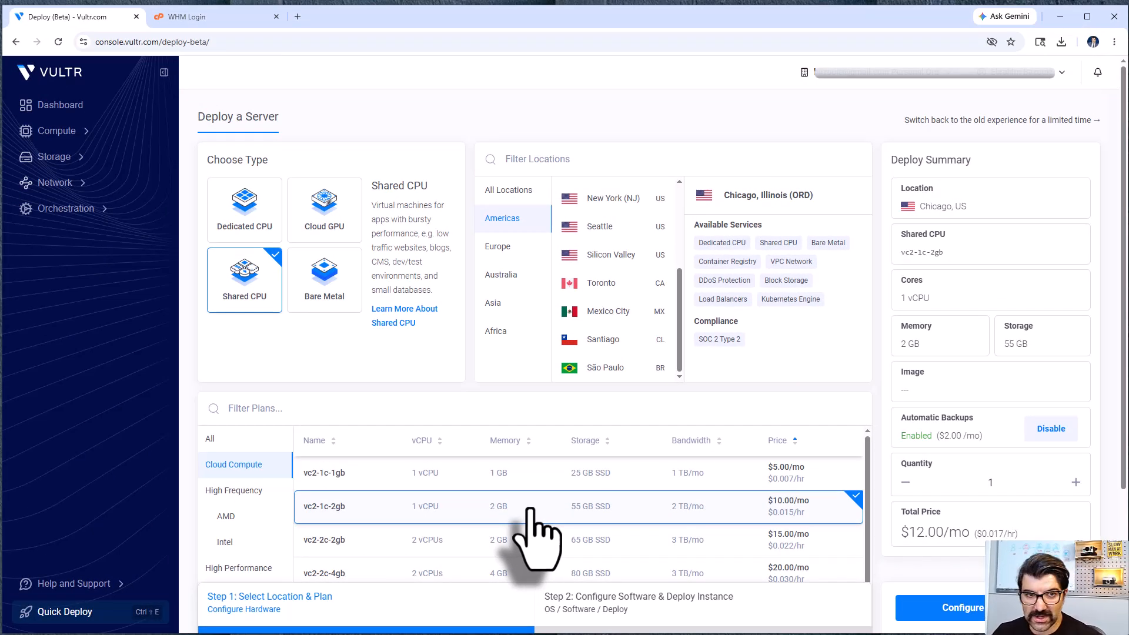
scroll(758, 453, down, 1)
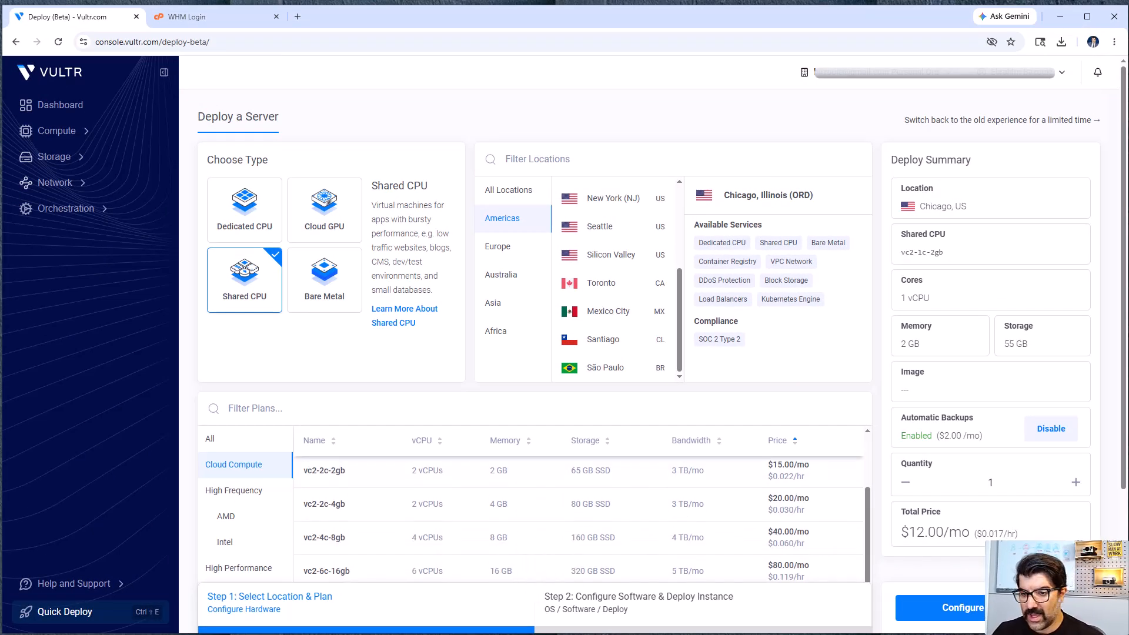
click(946, 611)
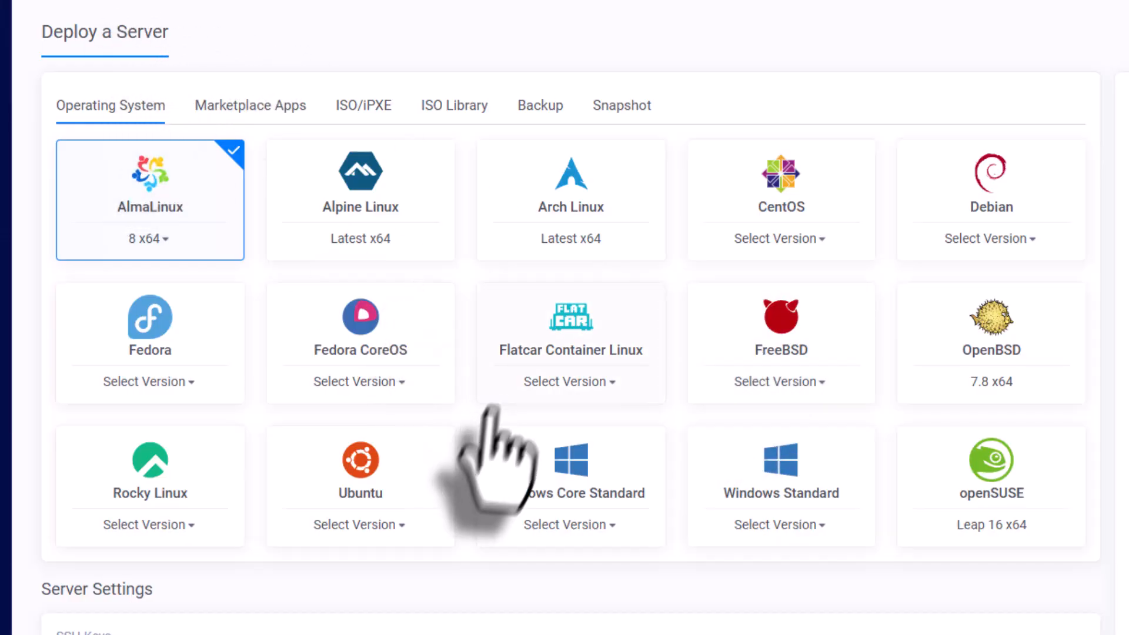
Step: Review the available operating systems, and search the marketplace apps for cPanel
scroll(478, 424, down, 1)
scroll(475, 428, up, 1)
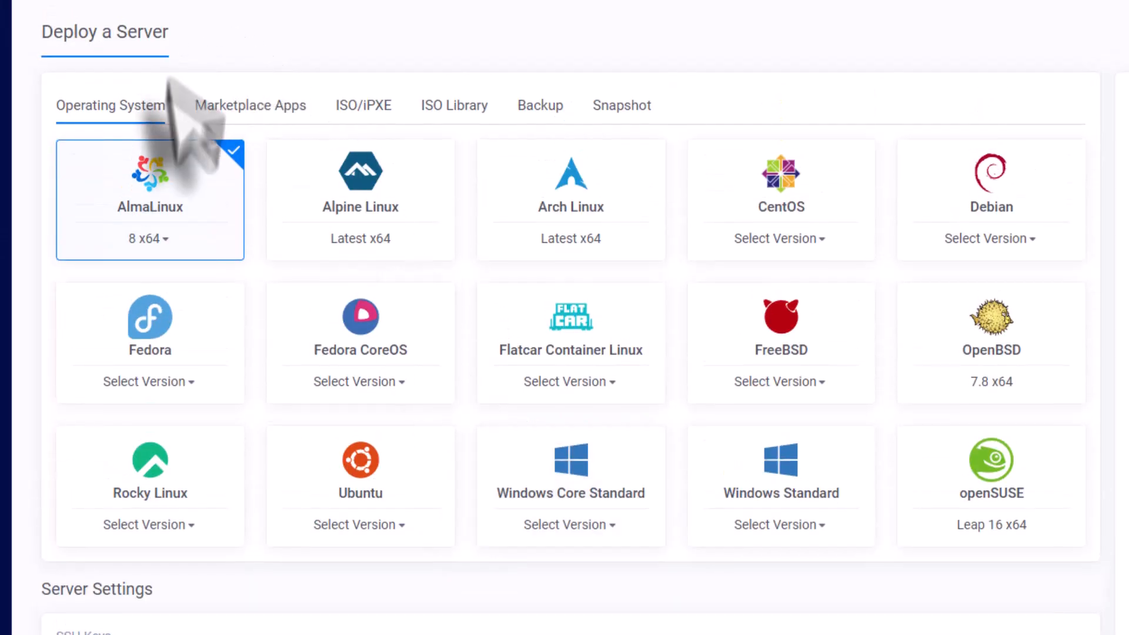
click(244, 111)
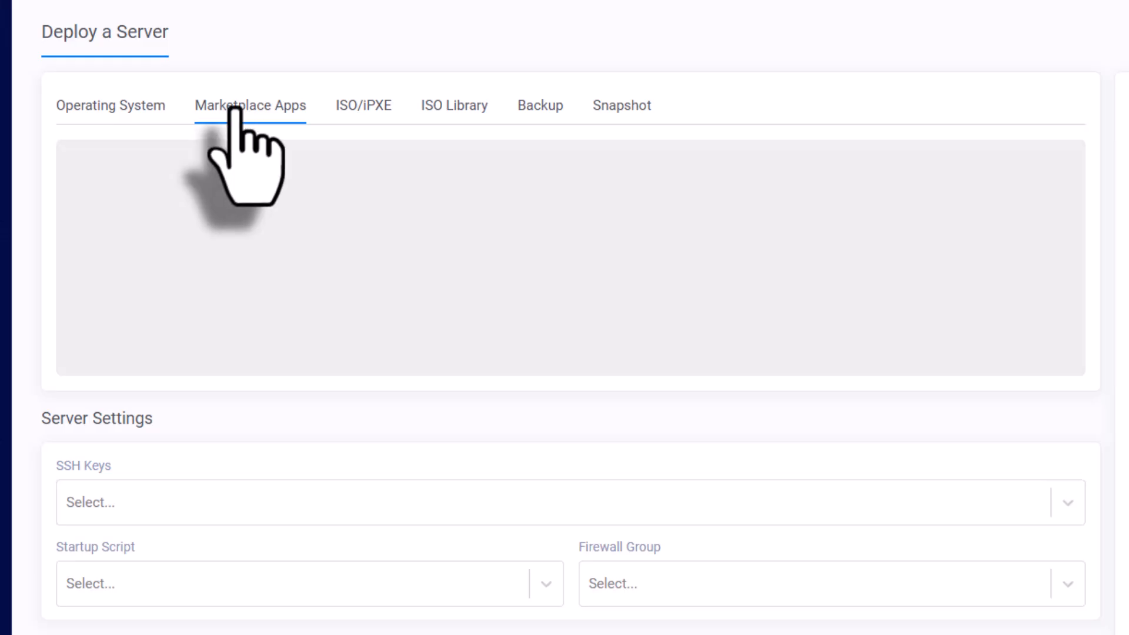
click(116, 110)
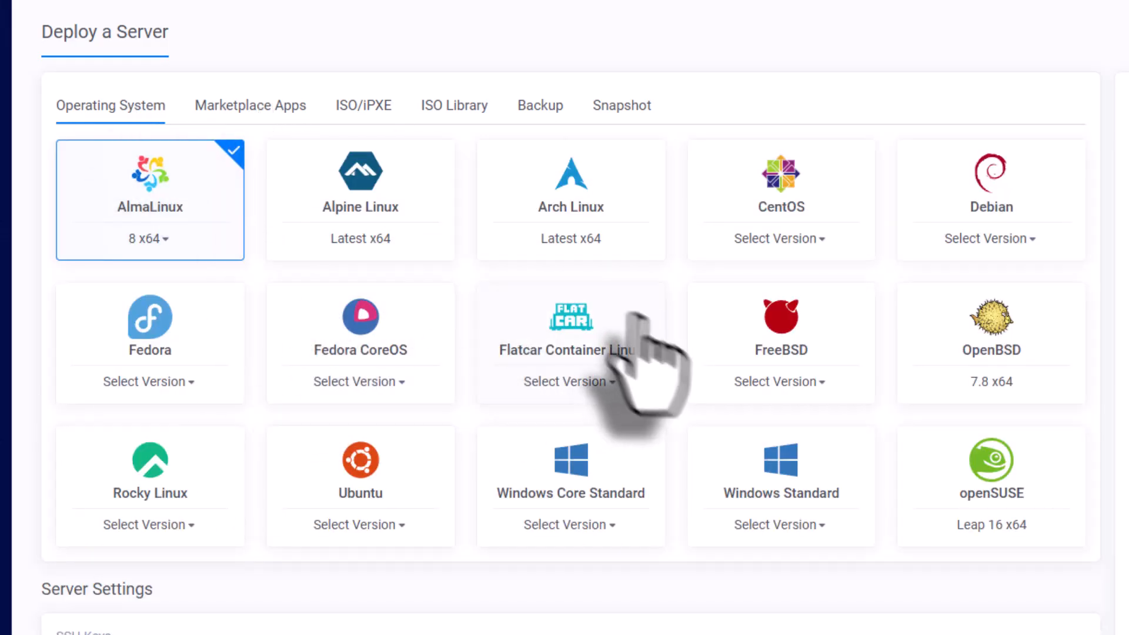
click(235, 105)
click(236, 180)
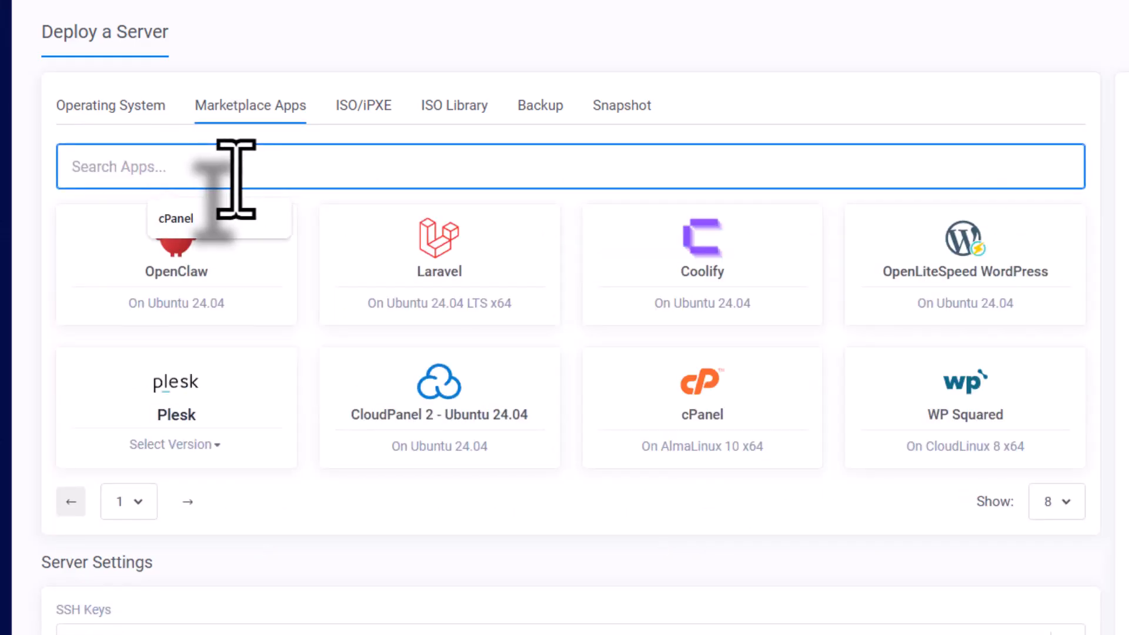
click(234, 222)
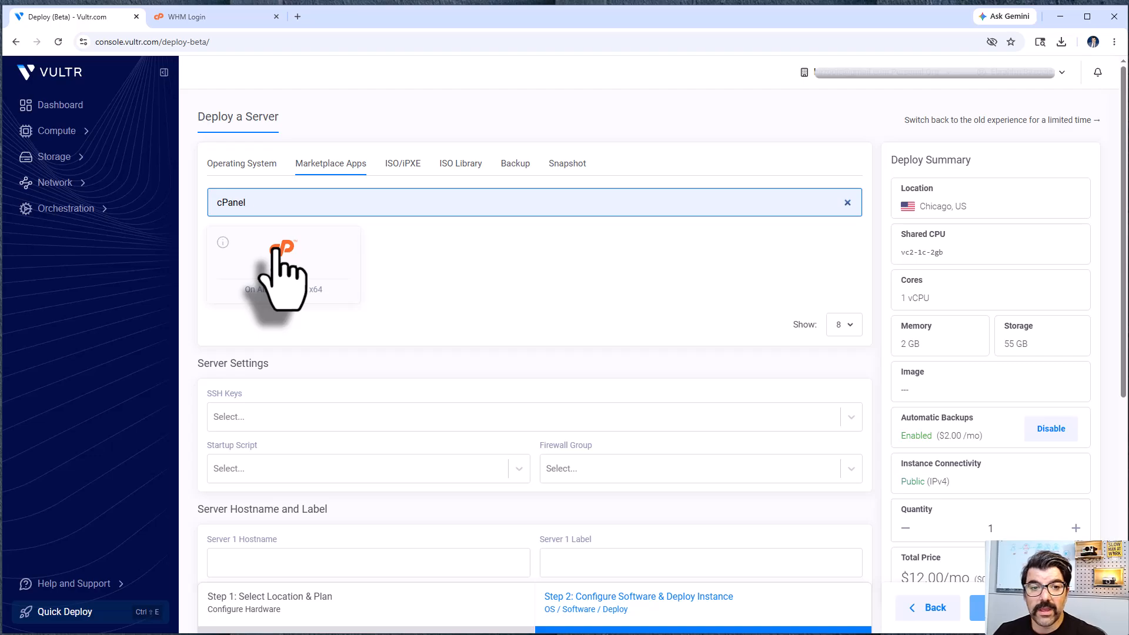
Step: Select cPanel as the server image and compare the total price before and after adding it
scroll(1048, 527, down, 1)
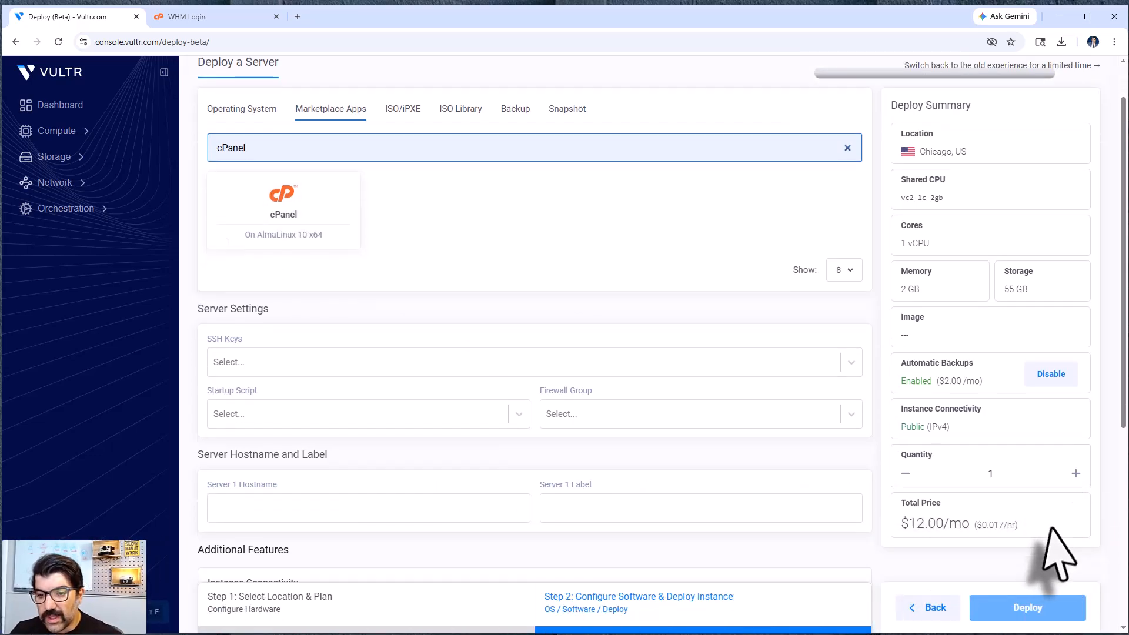
drag(909, 525, 961, 525)
click(892, 517)
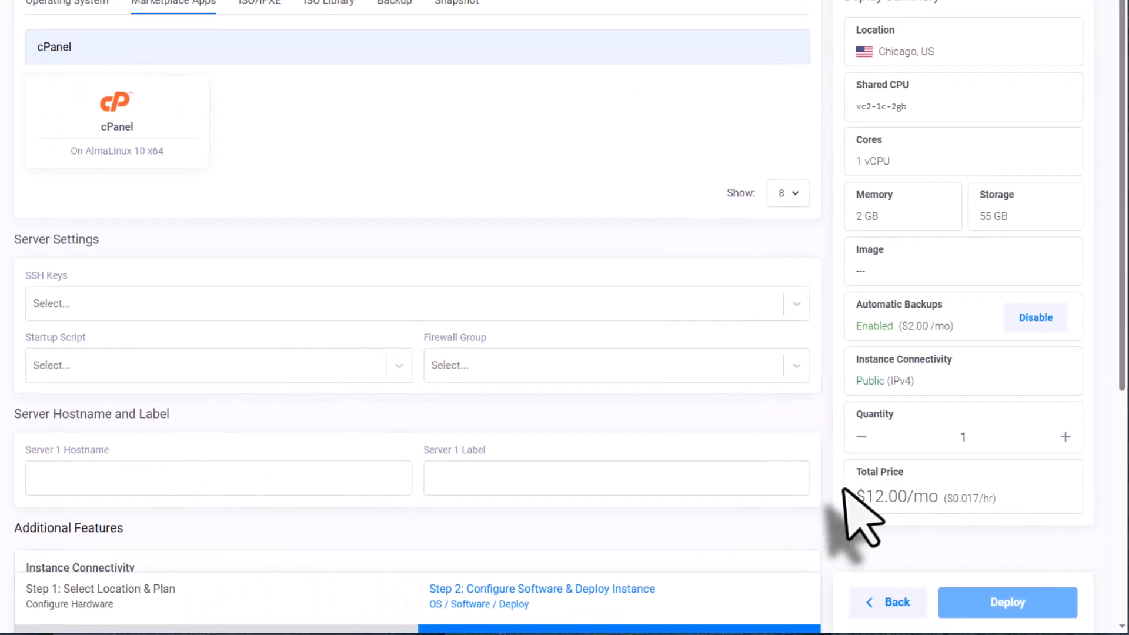
drag(867, 496, 1006, 498)
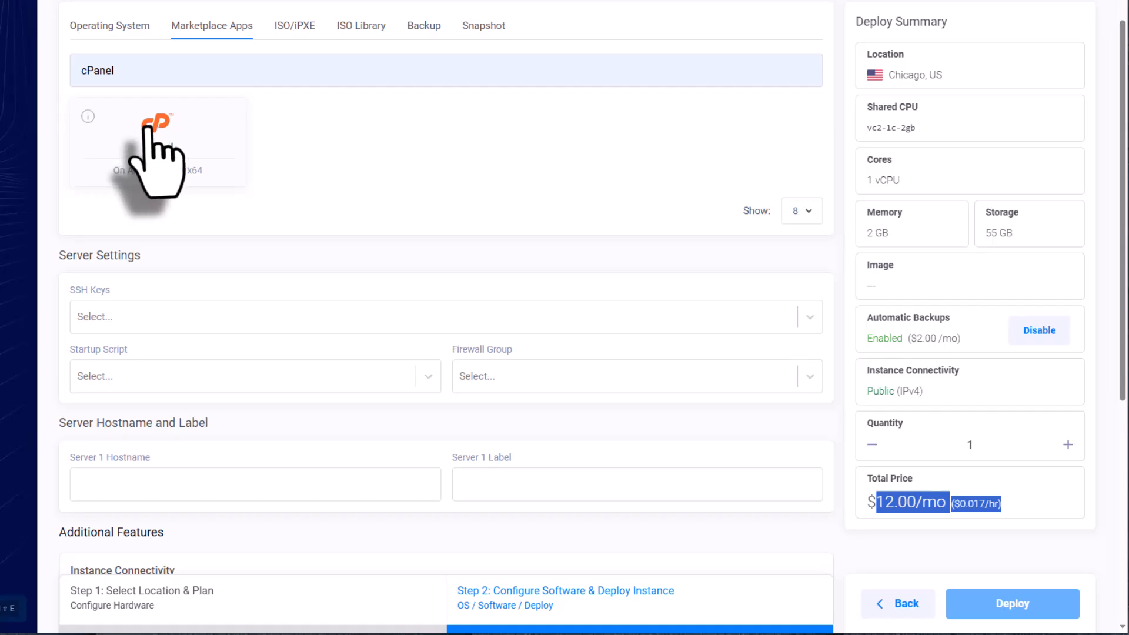
click(144, 129)
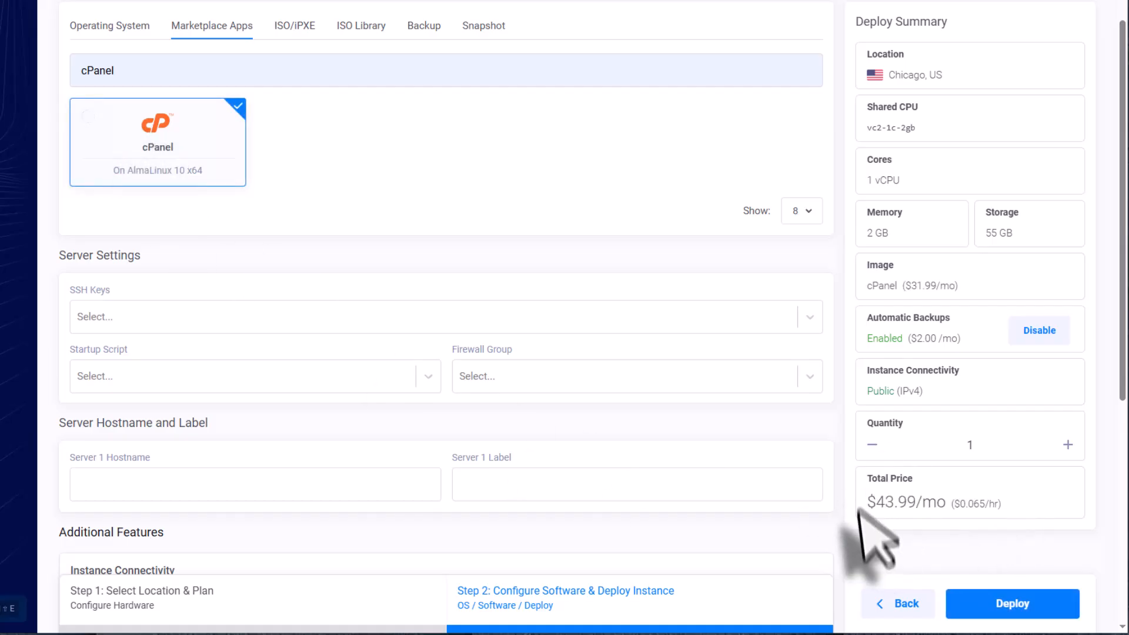
drag(867, 503, 919, 502)
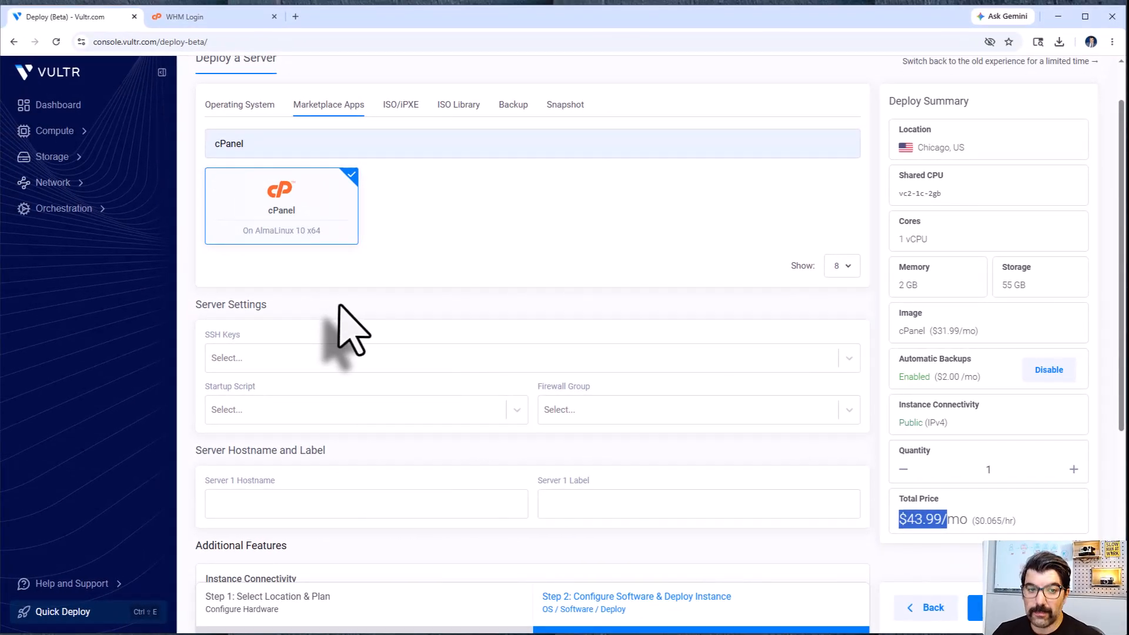
Step: Set the server hostname and label to server.habazna.com and review the additional features
scroll(347, 321, down, 4)
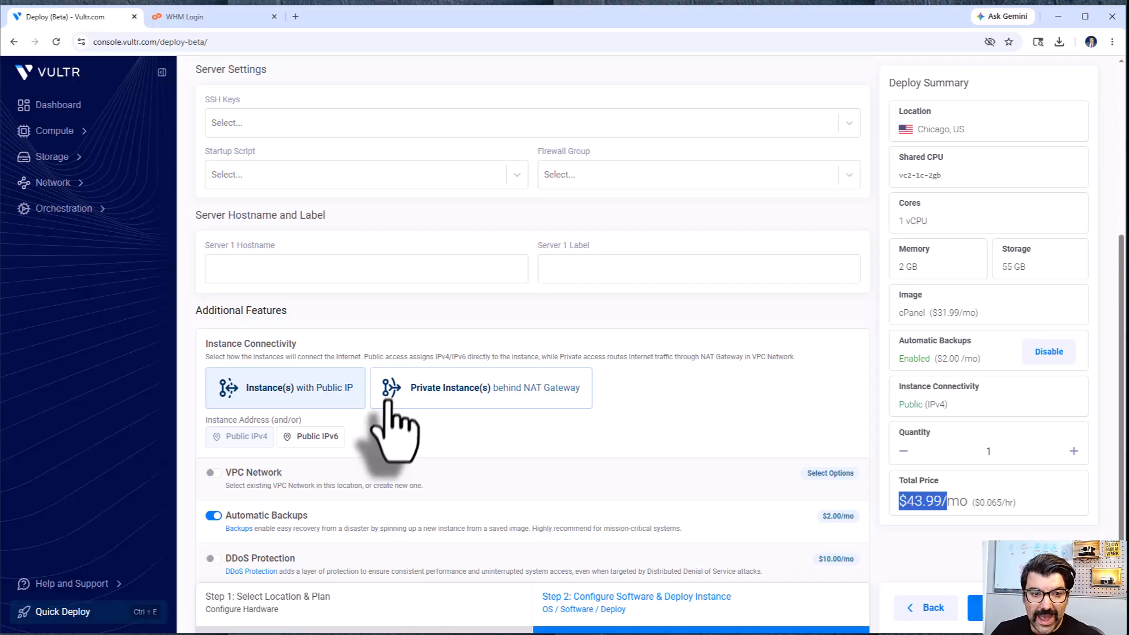
click(280, 268)
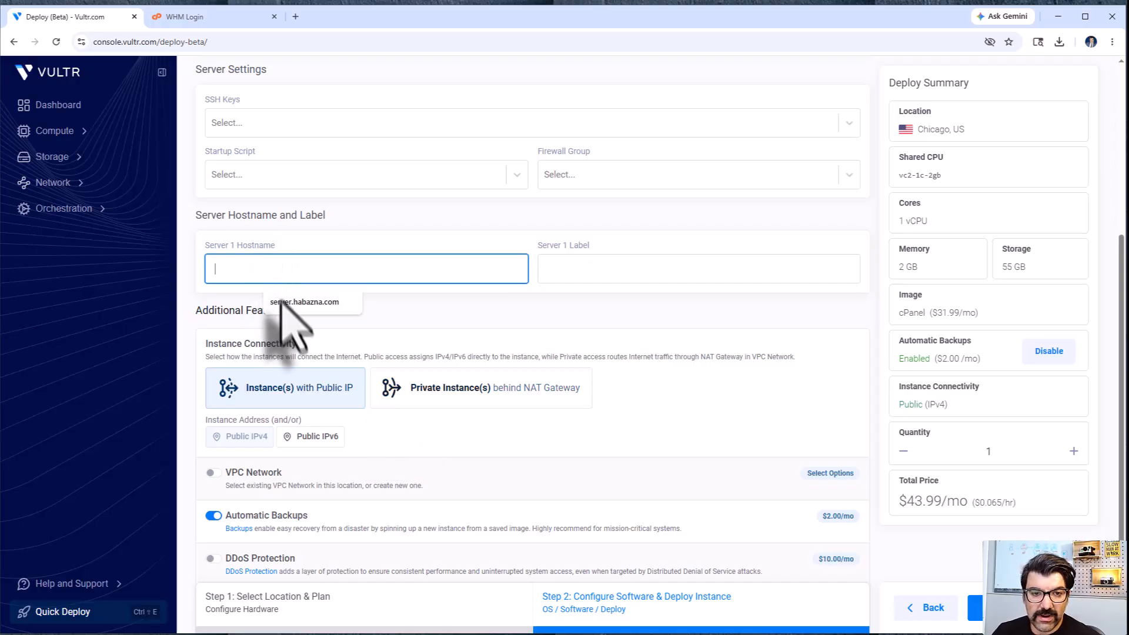
click(282, 302)
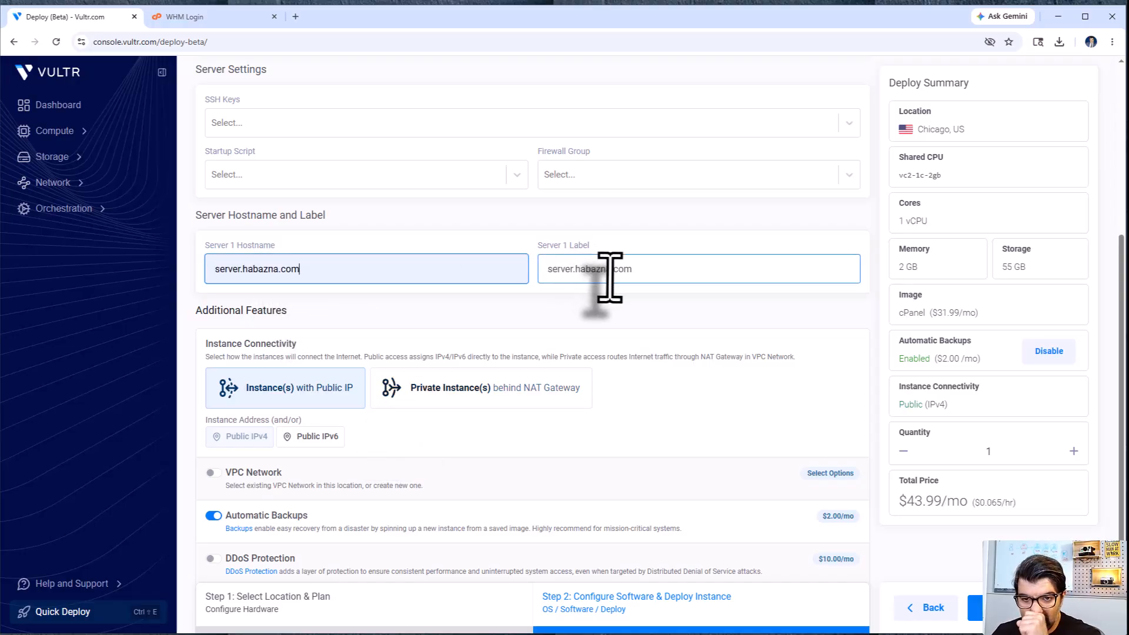
scroll(632, 352, down, 2)
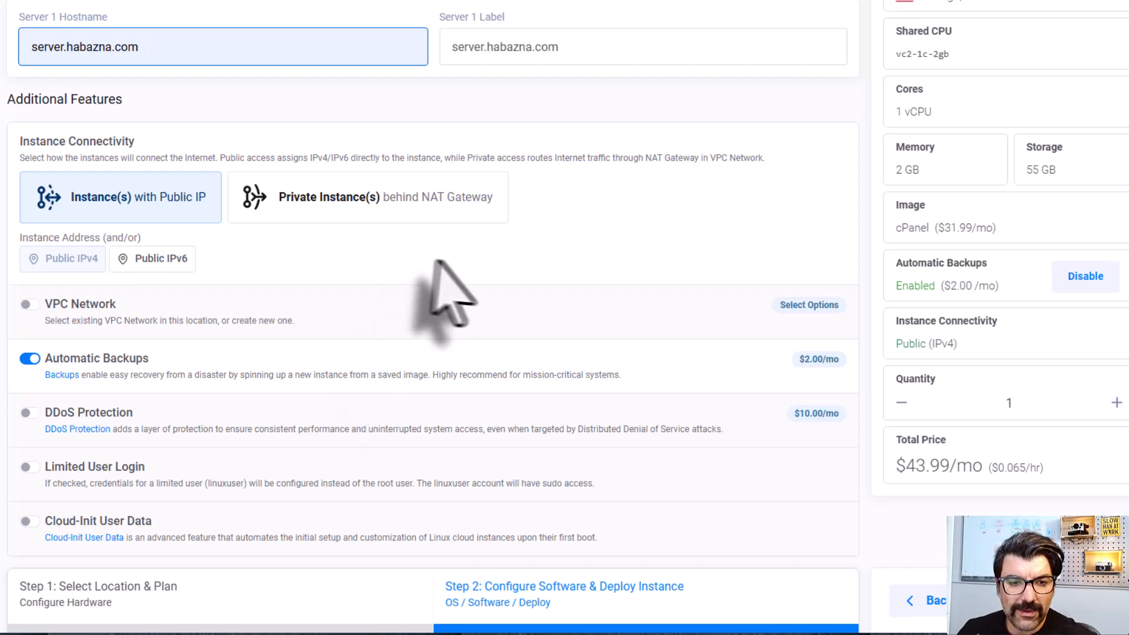
click(659, 34)
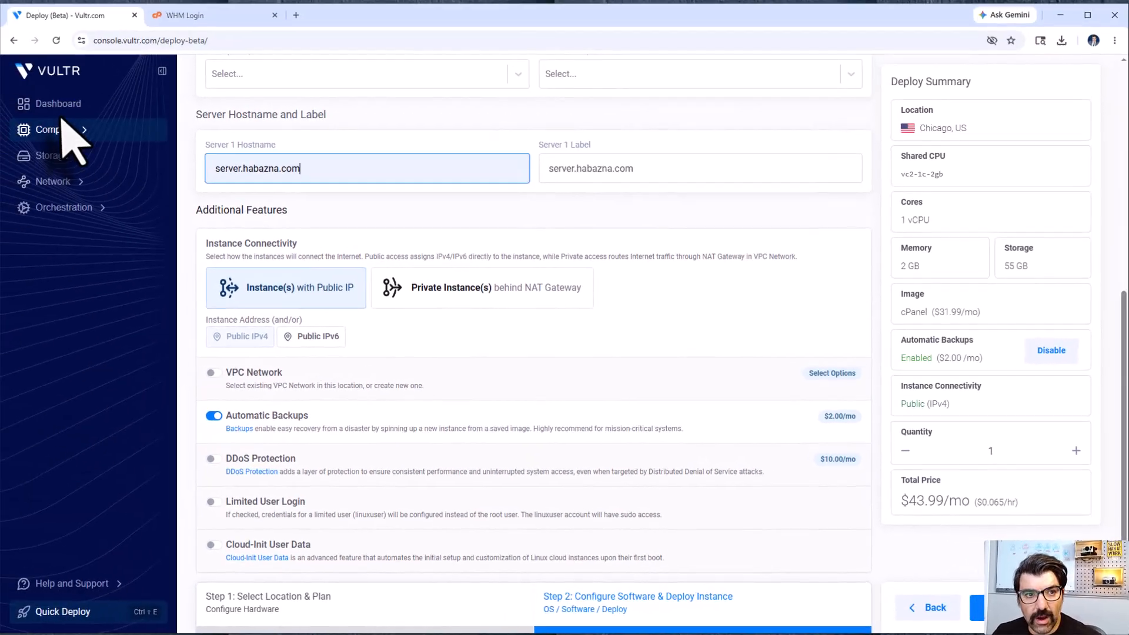
Step: Open the details of the running Frankfurt server from the dashboard and open its WHM link in a new tab
click(61, 111)
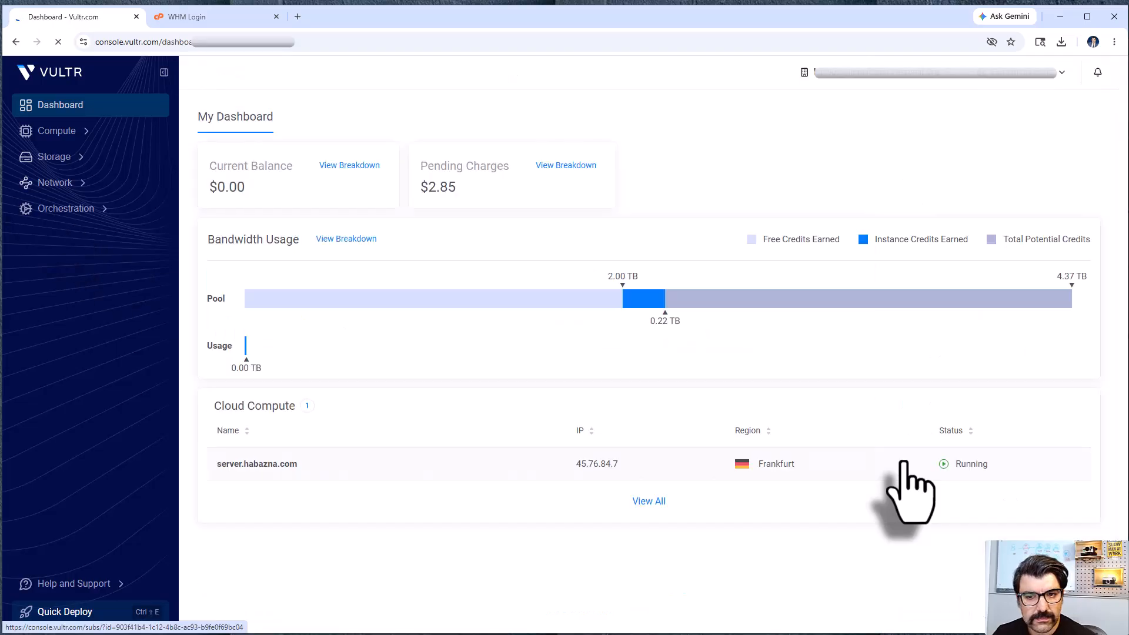
click(898, 465)
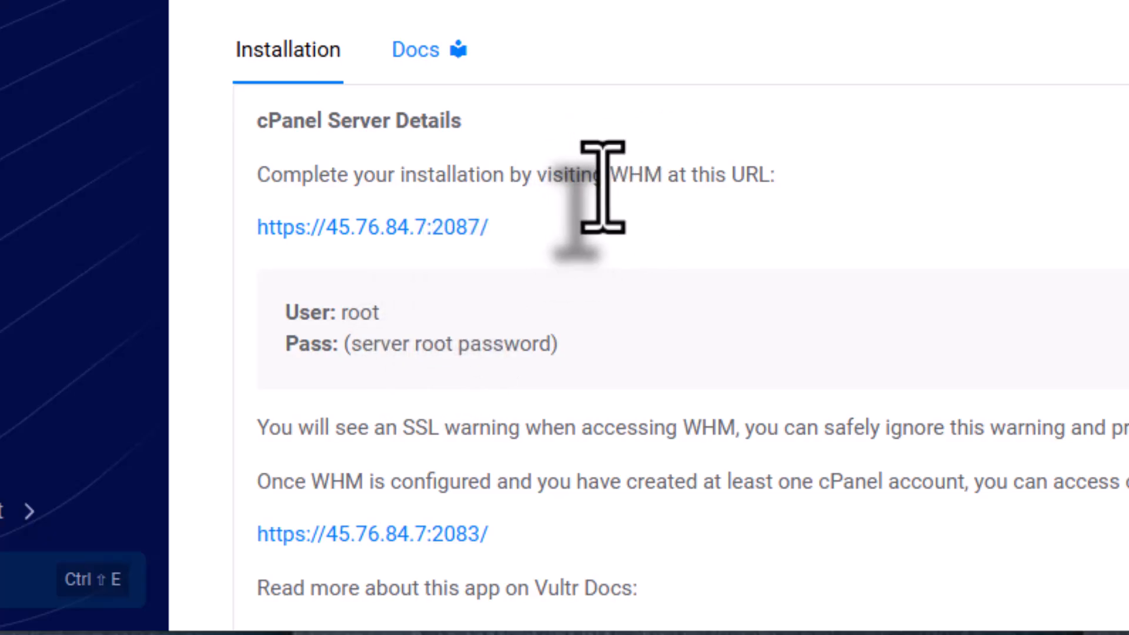
double_click(636, 176)
right_click(407, 226)
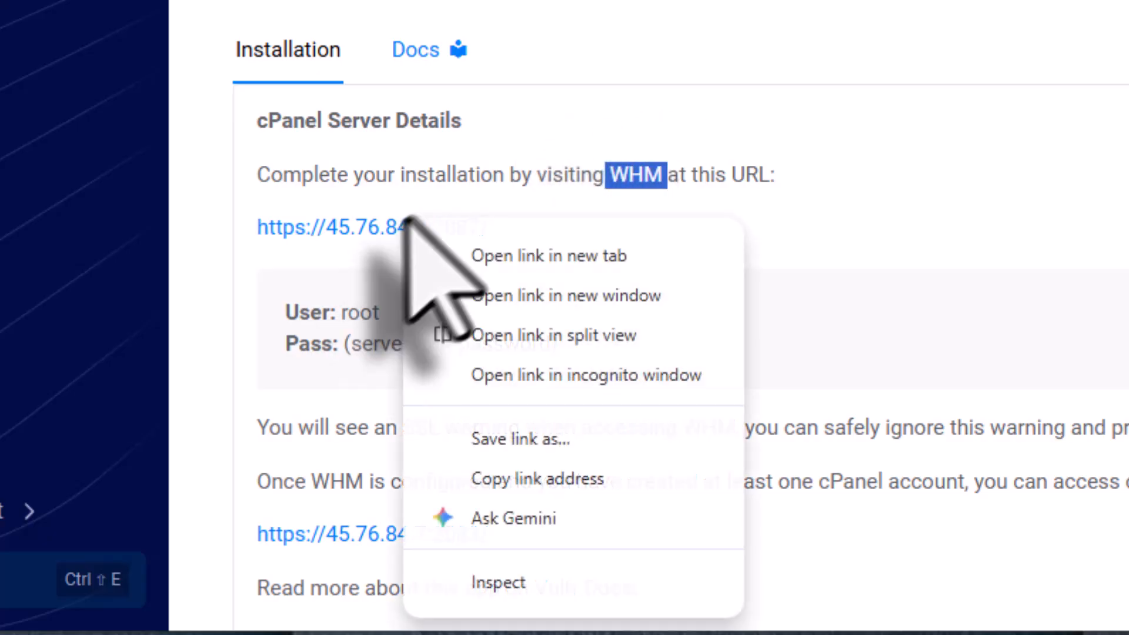
click(513, 255)
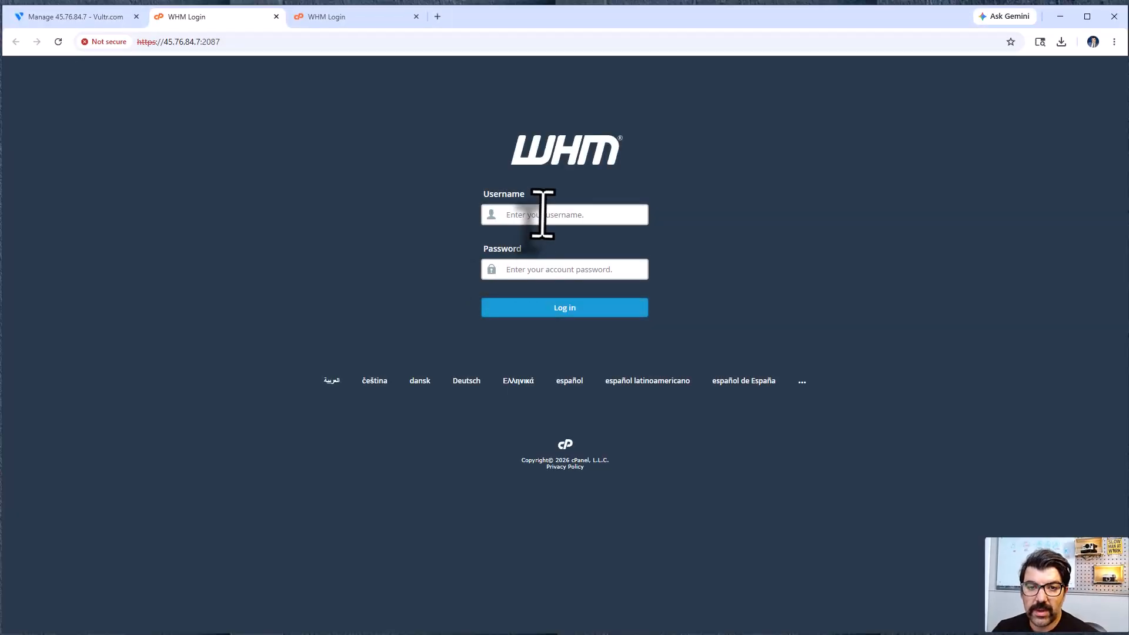
Step: Log in to WHM as root with the server's root password and exit the Feature Showcase to the WHM home page
click(69, 13)
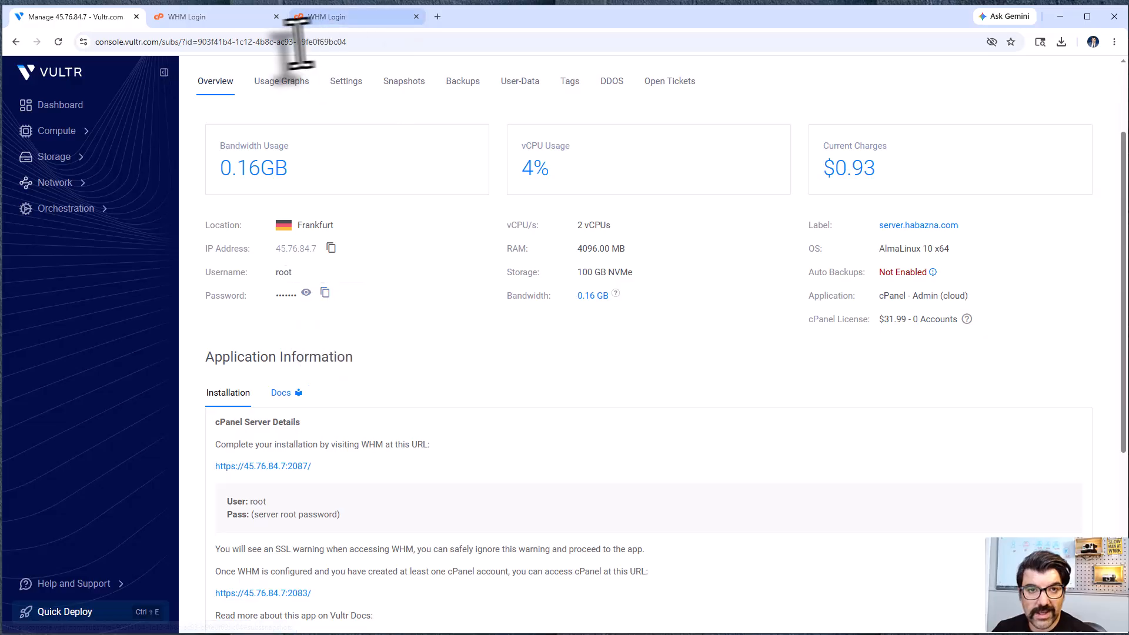
click(247, 16)
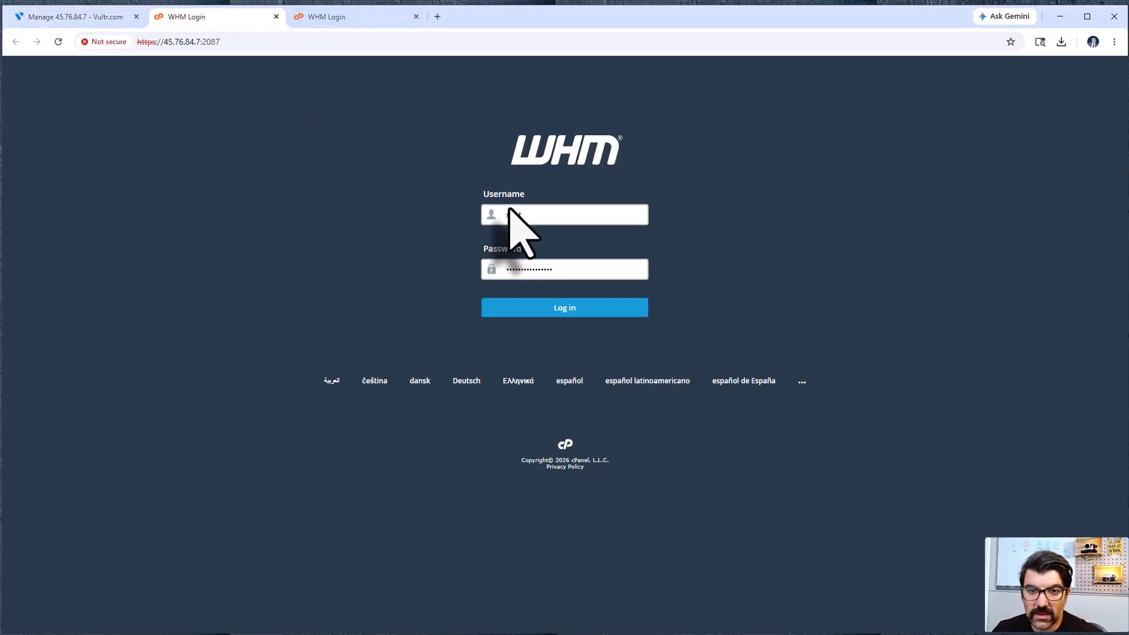
key(Return)
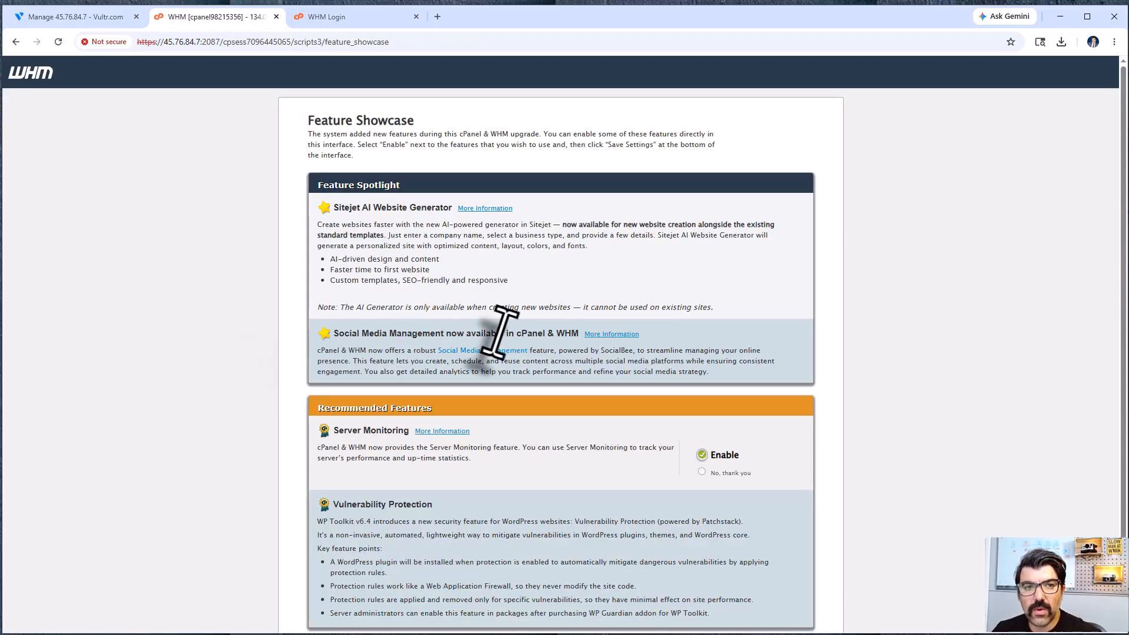
scroll(499, 330, down, 1)
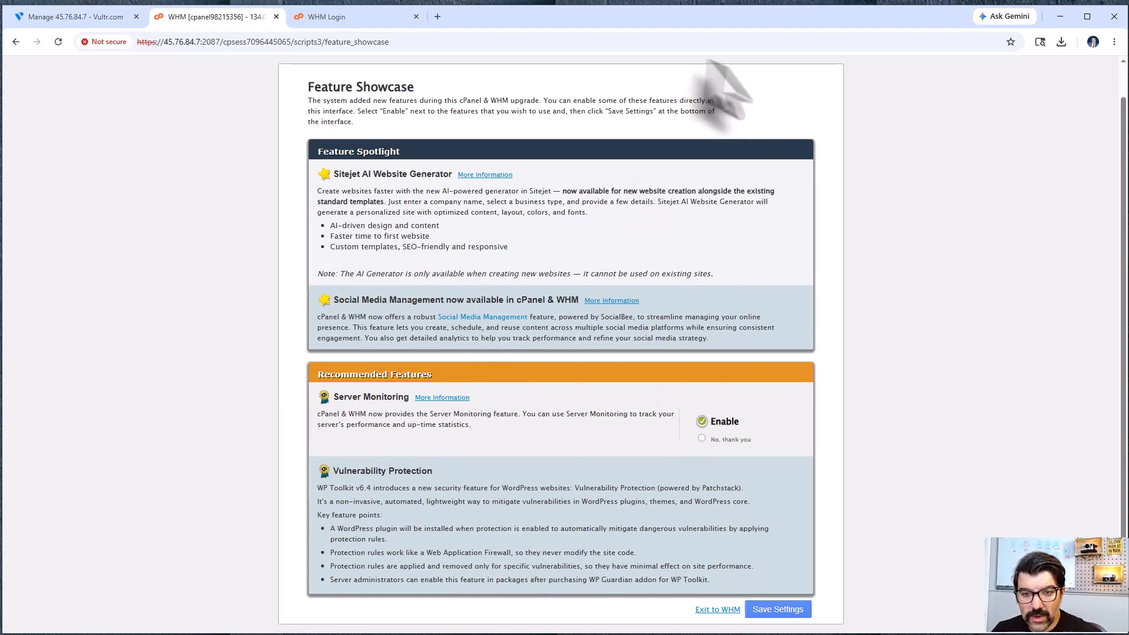
click(728, 611)
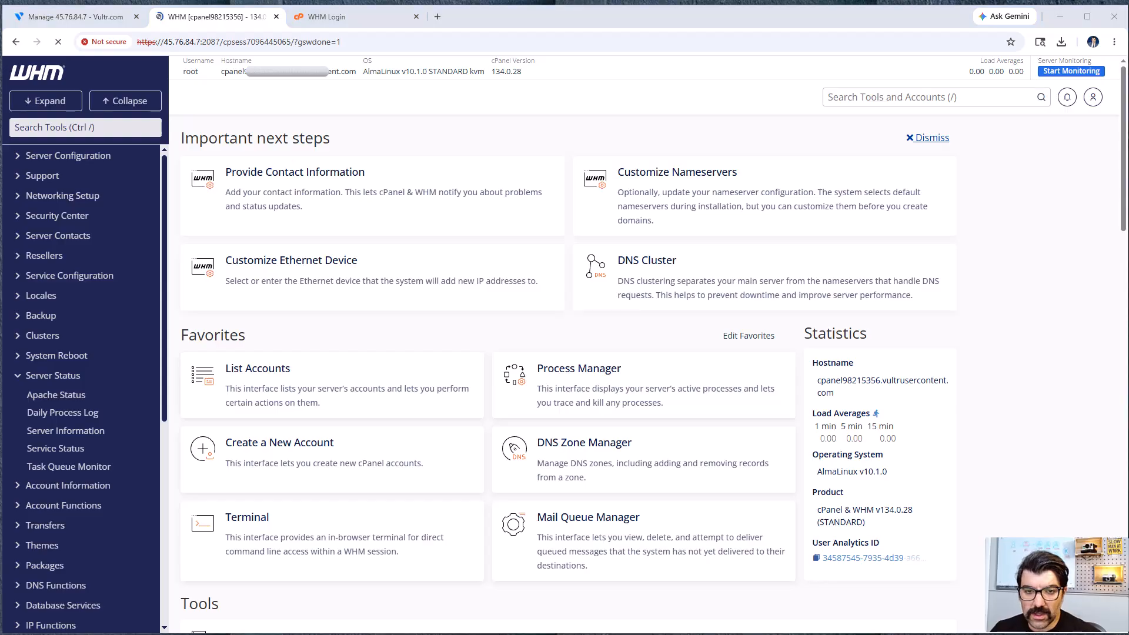
Step: Switch to WinSCP and close it, saving the session as workspace My Workspace with automatic saving enabled
key(alt+Tab)
drag(687, 84, 515, 104)
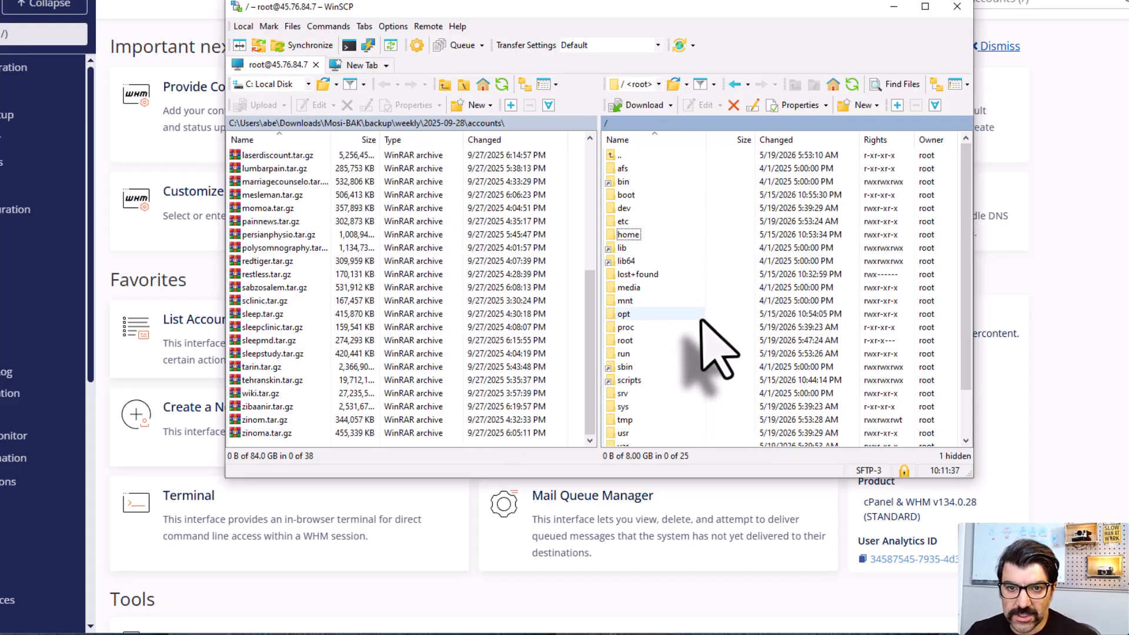
click(957, 6)
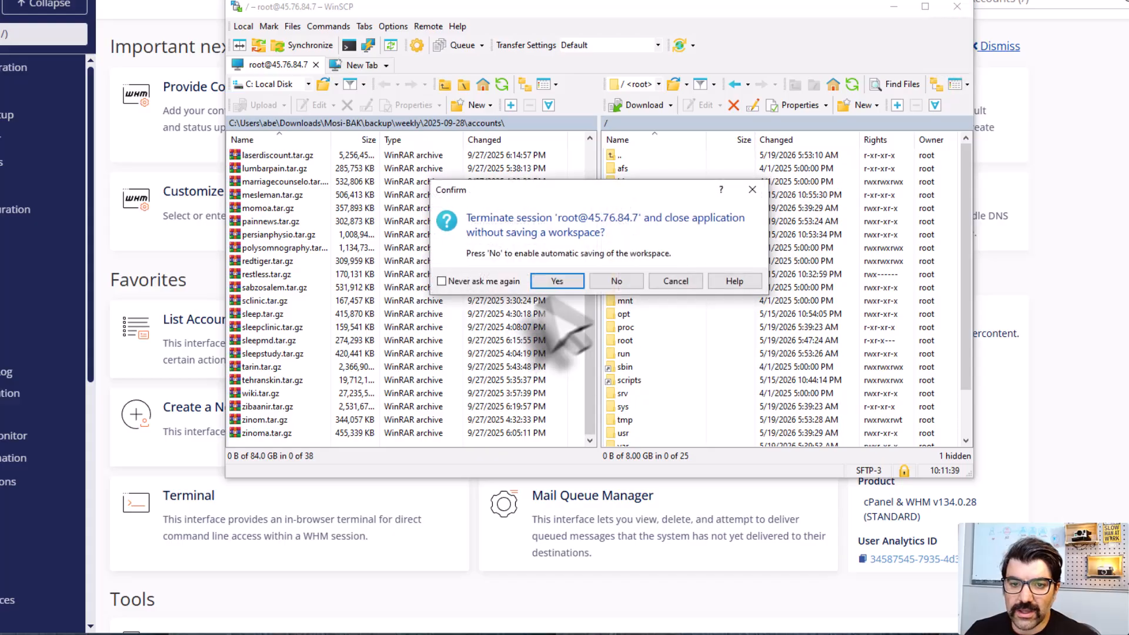
click(616, 282)
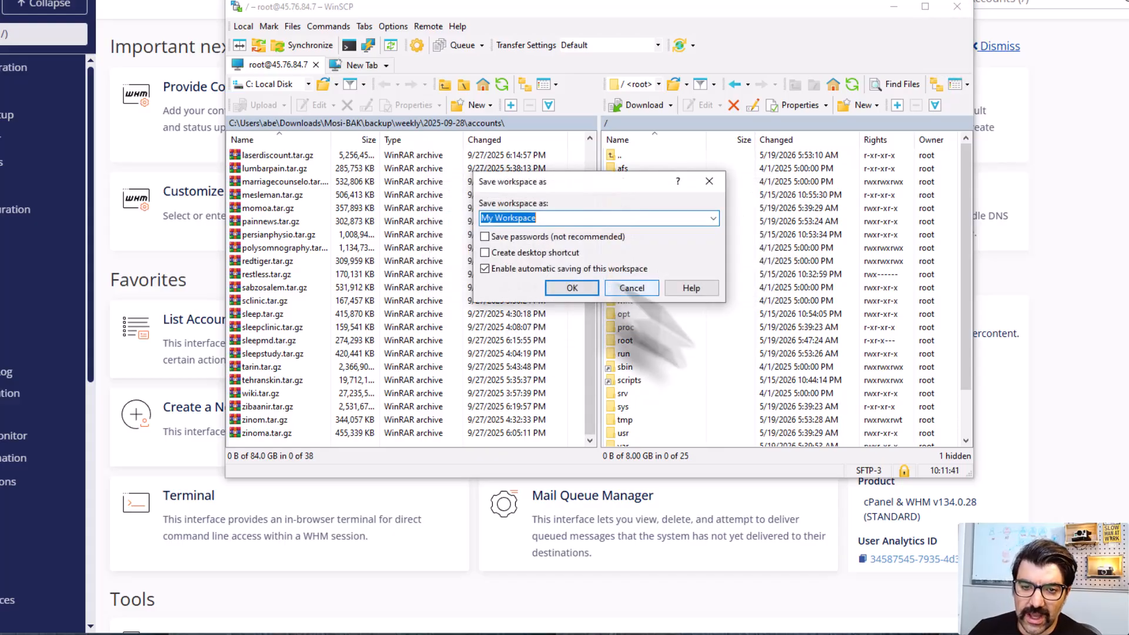
key(Return)
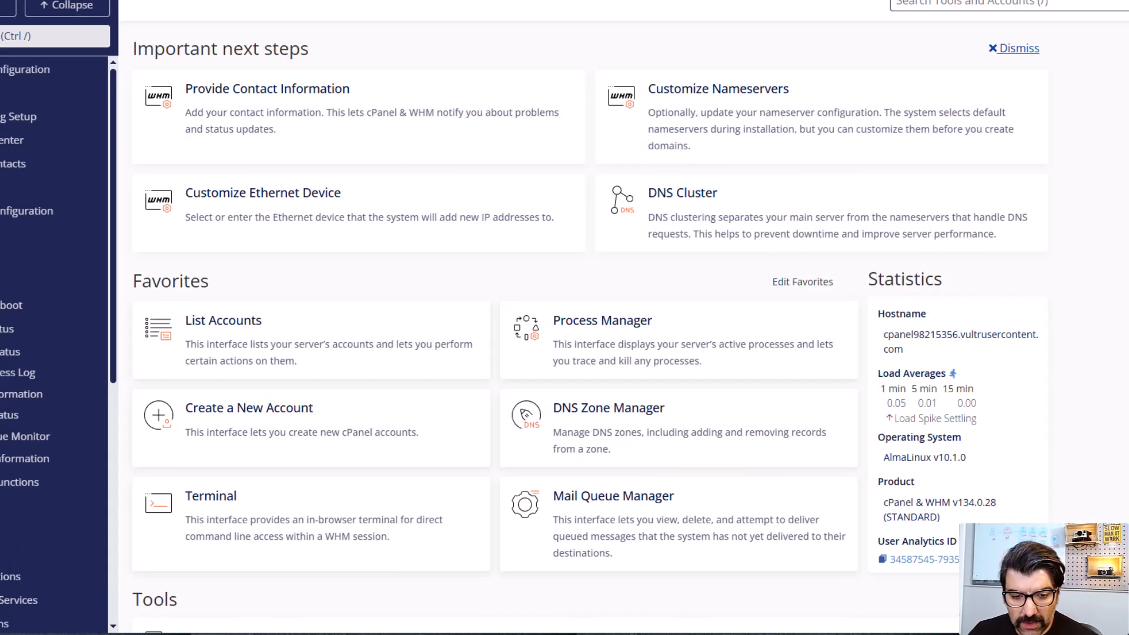
Step: Reopen WinSCP and set the new SFTP site's host name to the server IP address 45.76.84.7
key(super)
text(win)
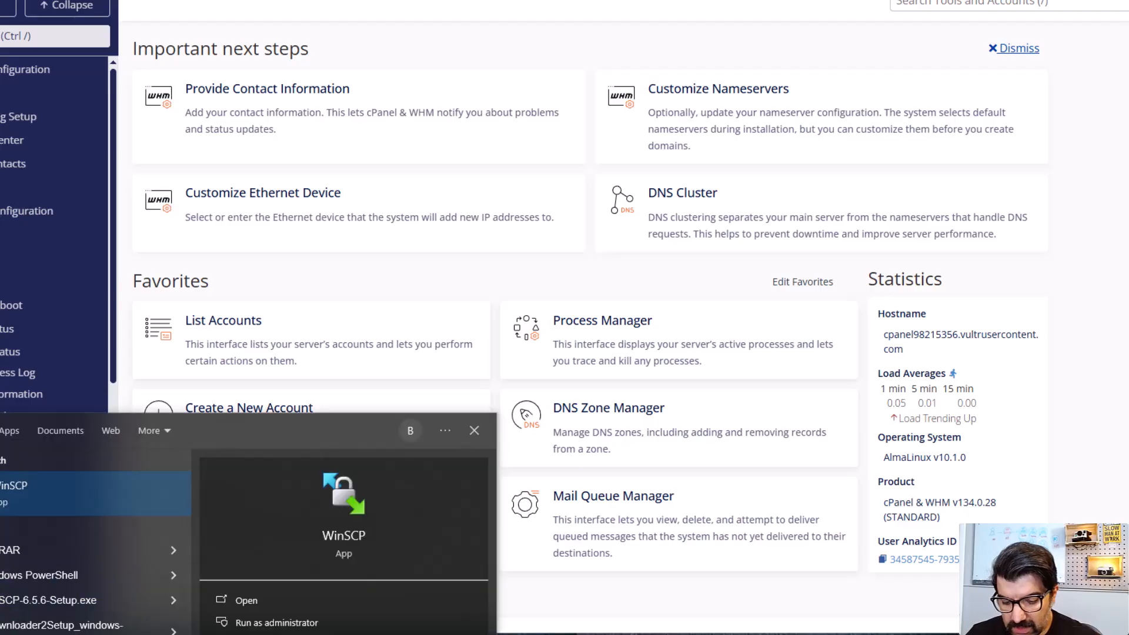
text(scp)
key(Return)
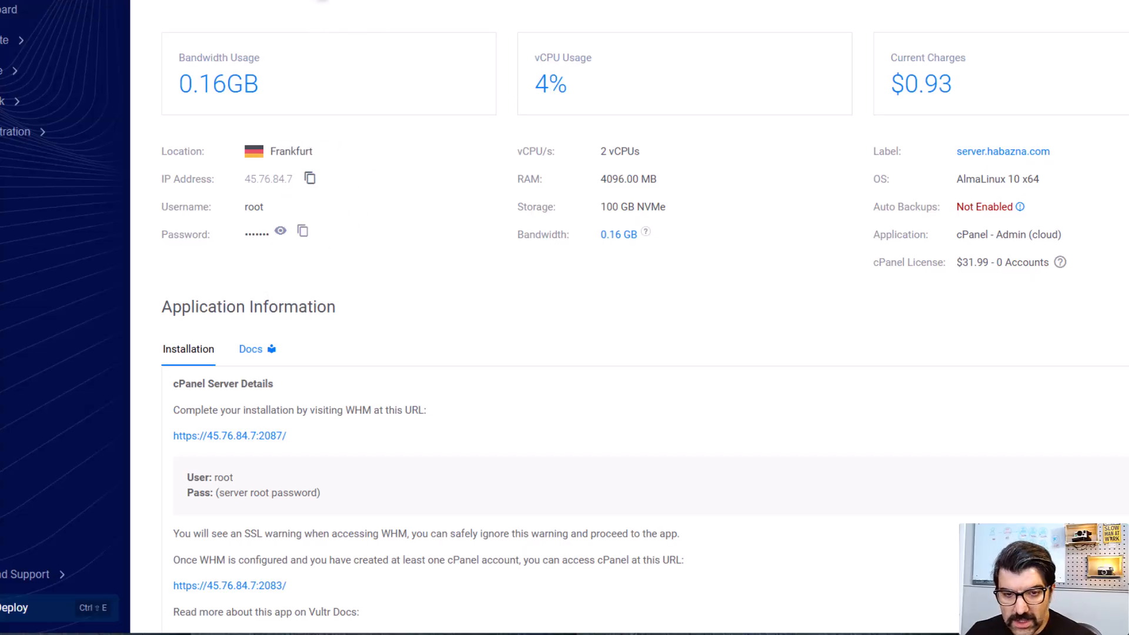
key(super+Tab)
key(super+Tab)
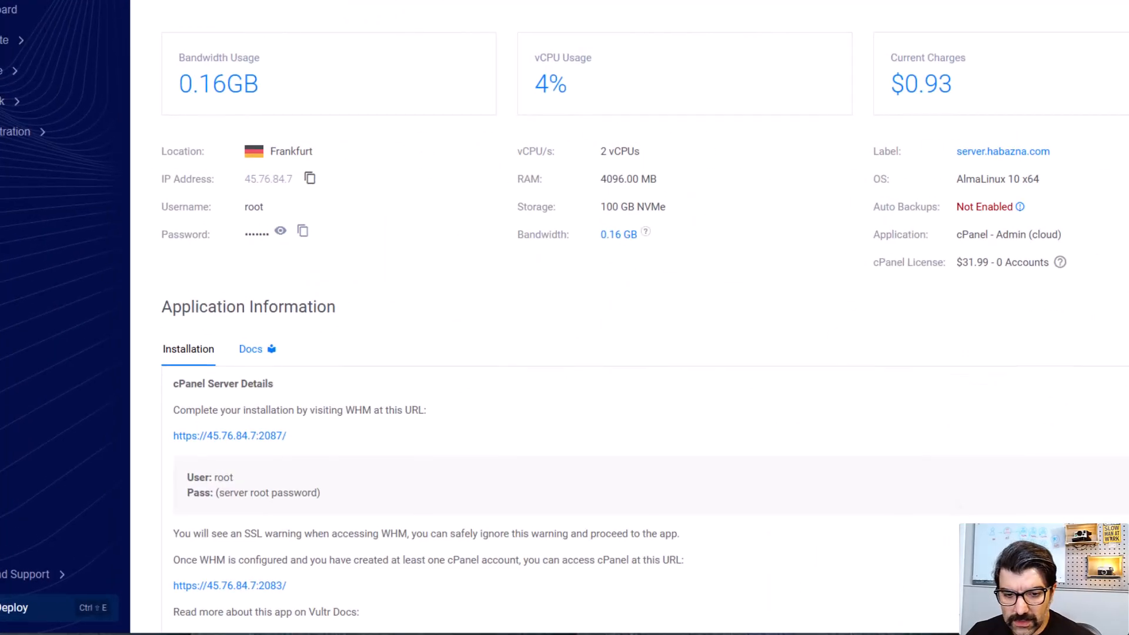
key(alt+Tab)
click(585, 186)
key(ctrl+v)
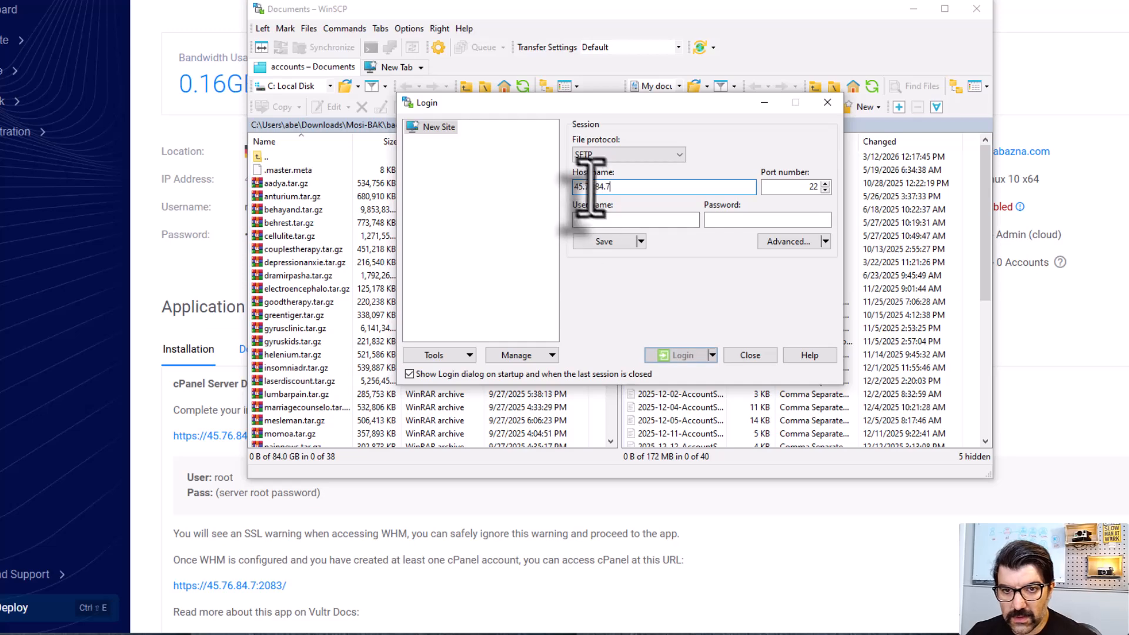
Step: Copy the server's root password from Vultr into the WinSCP login, set the user name to root, and log in
drag(615, 187, 461, 188)
key(alt+Tab)
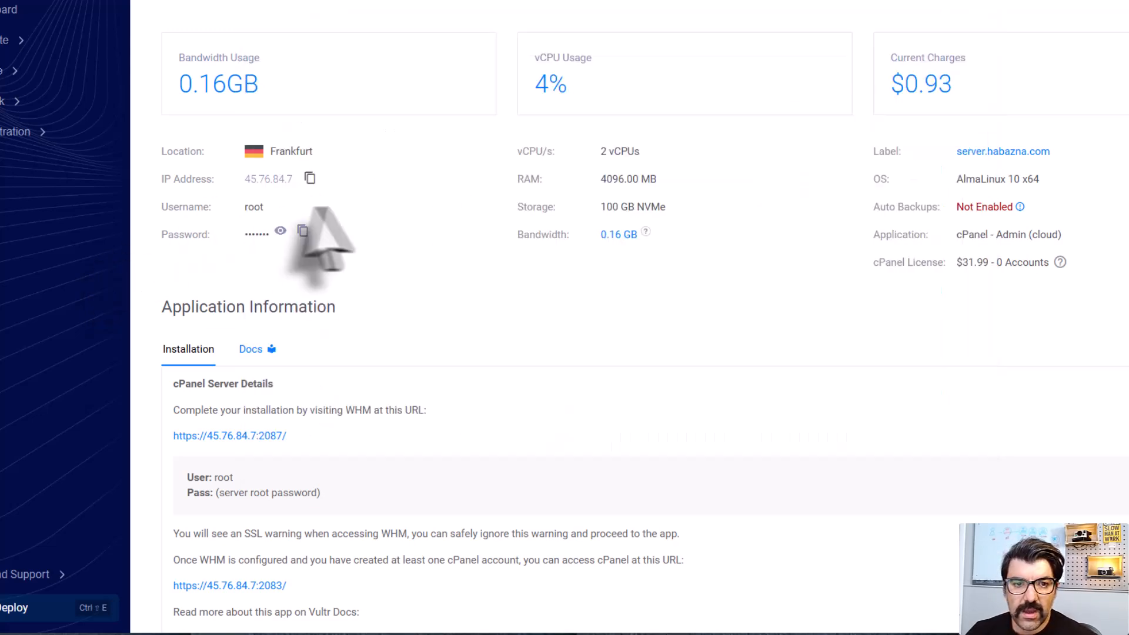
click(302, 231)
key(alt+Tab)
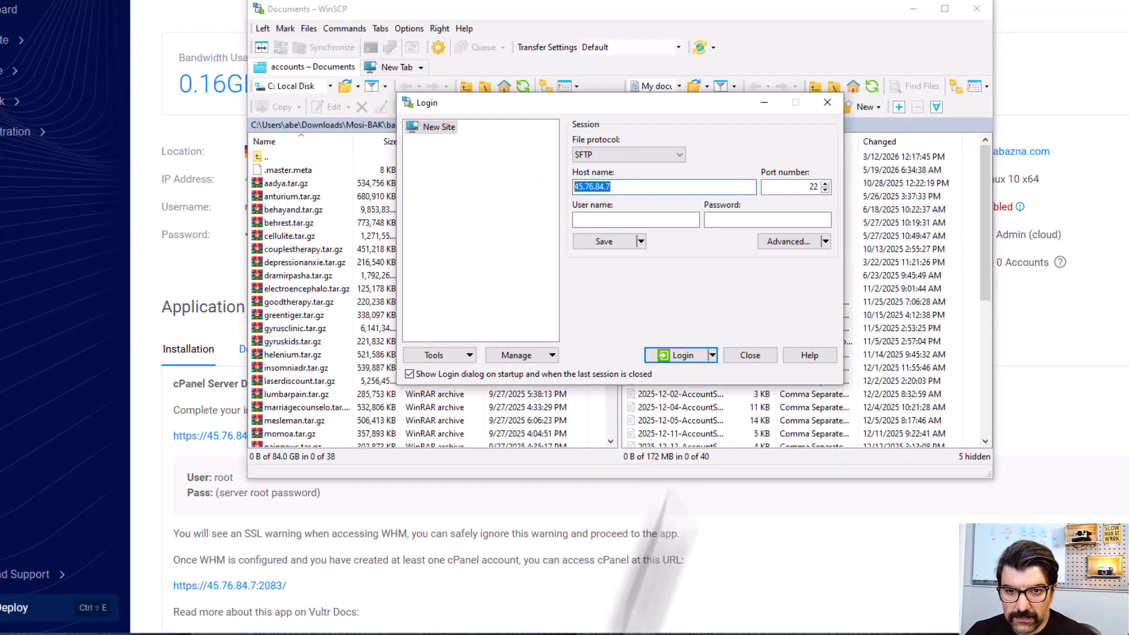
click(738, 220)
key(ctrl+v)
click(603, 220)
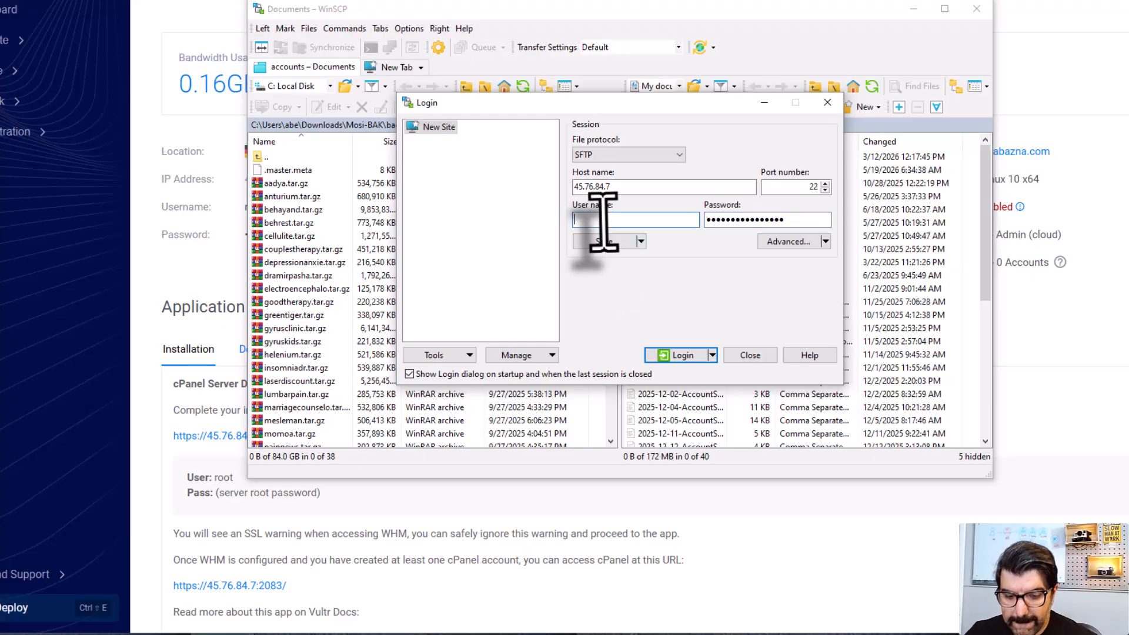
text(root)
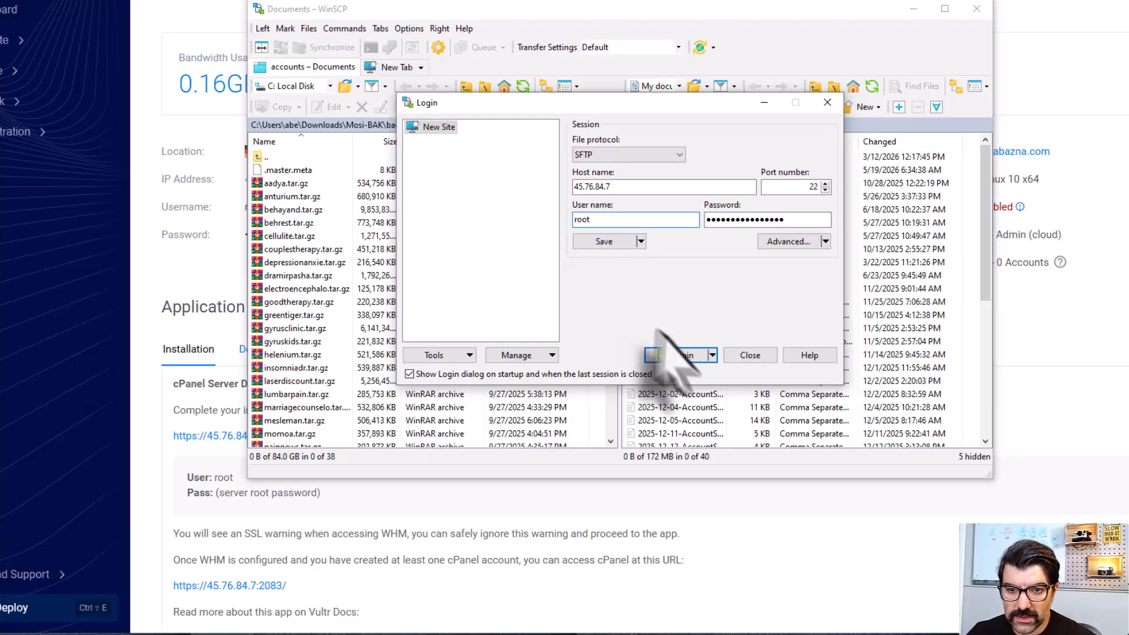
click(683, 355)
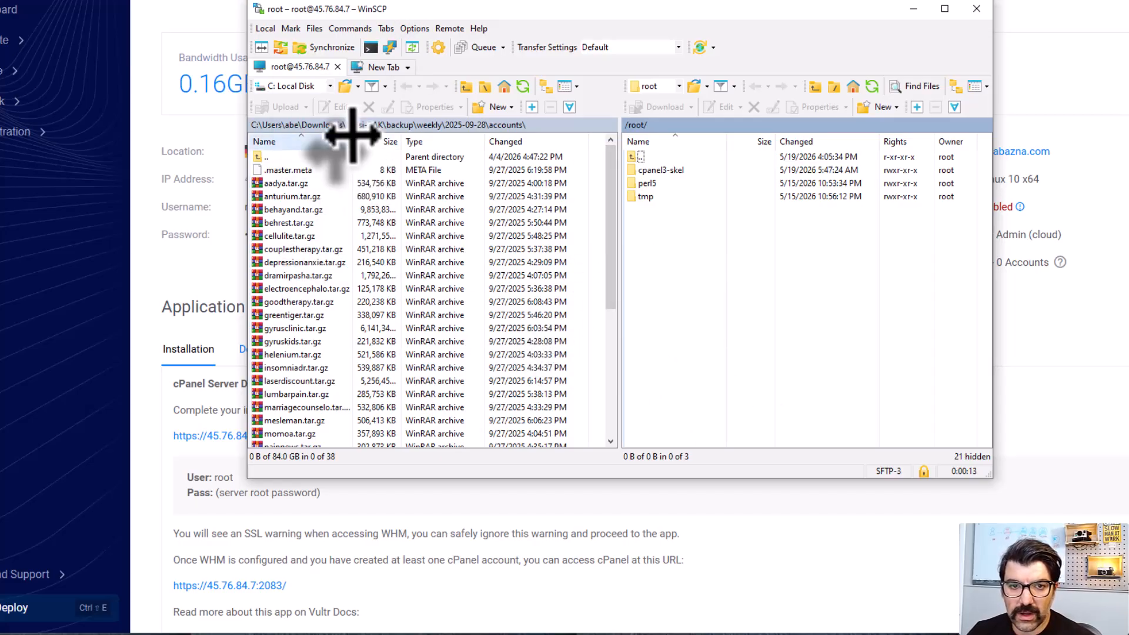
Step: Widen the Name column of the local file list and open the server's /home folder
drag(352, 141, 383, 141)
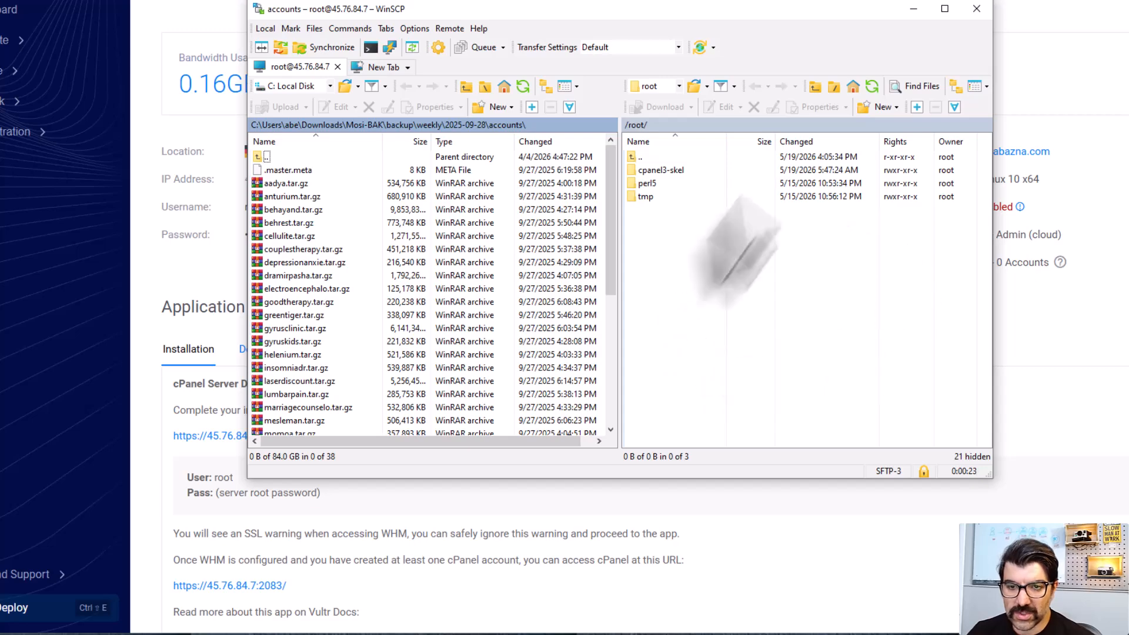
double_click(641, 158)
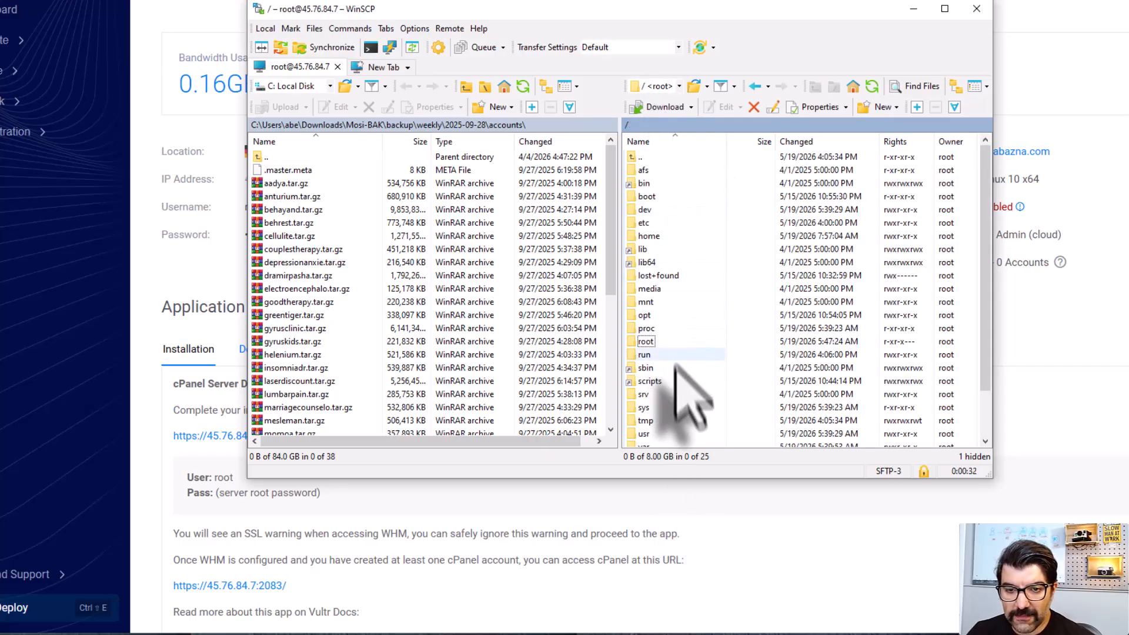
scroll(676, 385, down, 1)
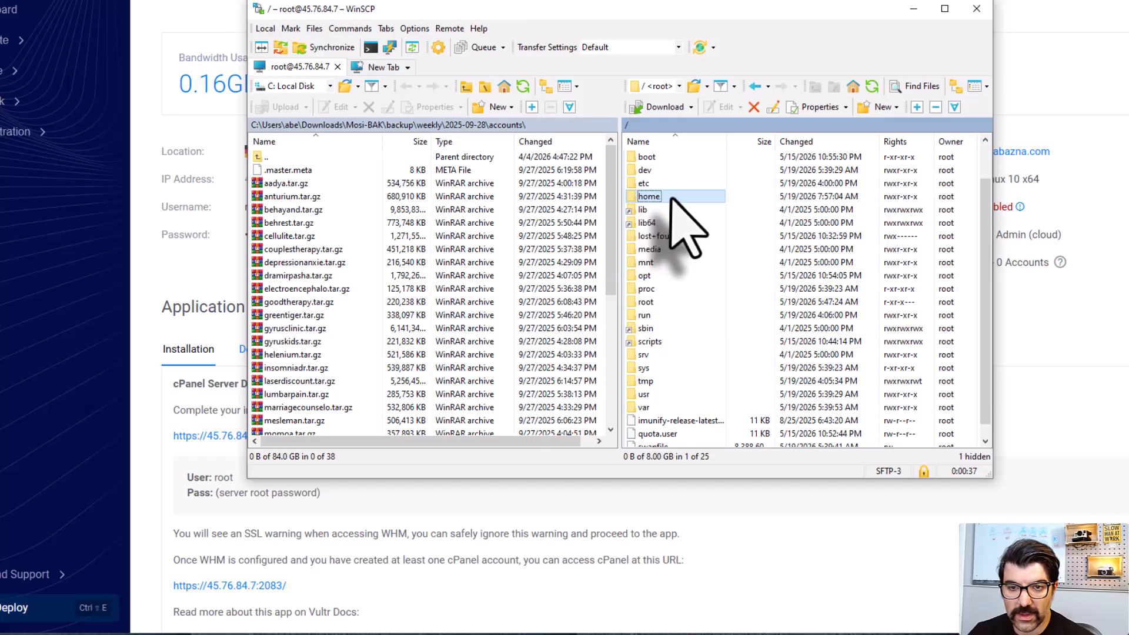
double_click(645, 198)
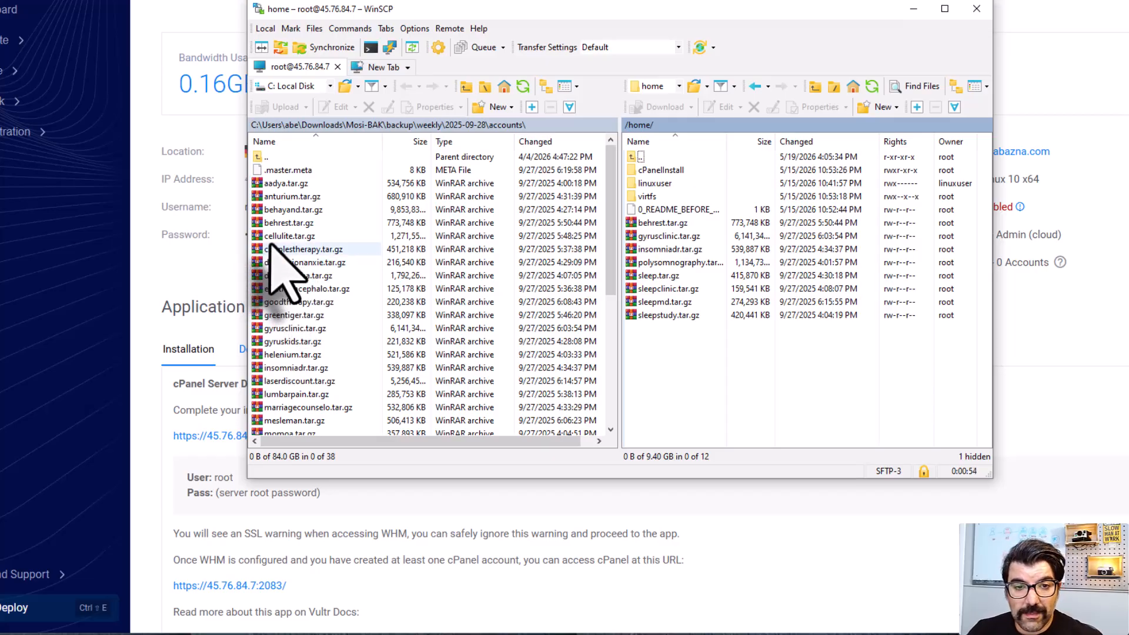
Step: Look through the backup archives in the local accounts folder and the server's /home folder, and minimize WinSCP
mouse_move(270, 237)
mouse_down()
mouse_move(371, 288)
mouse_move(693, 378)
mouse_move(424, 329)
mouse_move(289, 236)
mouse_up()
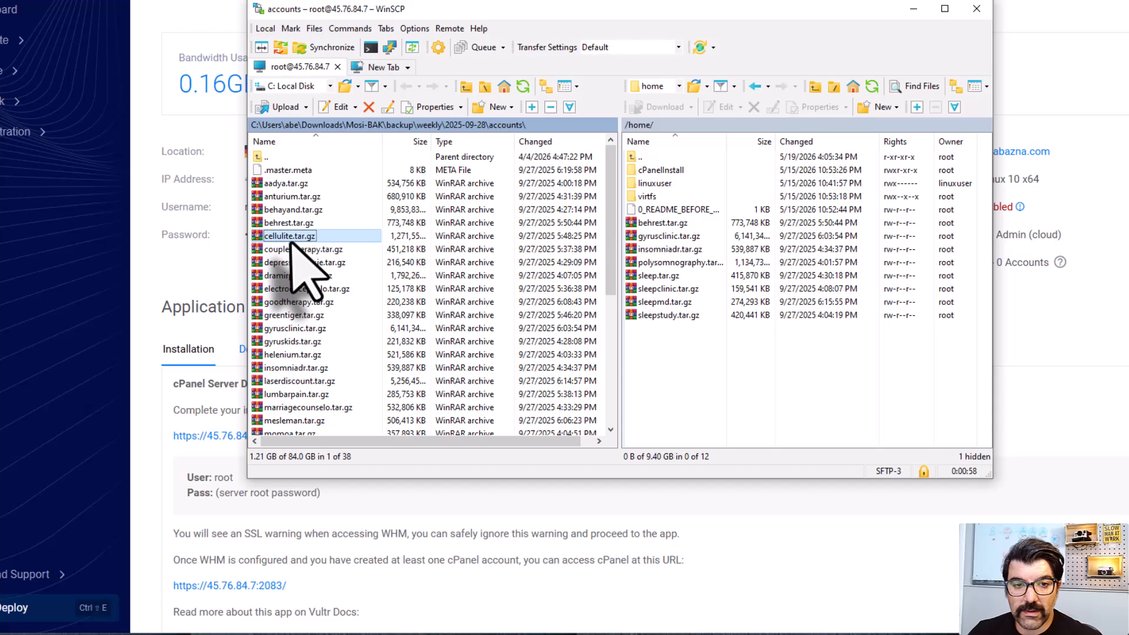
click(659, 225)
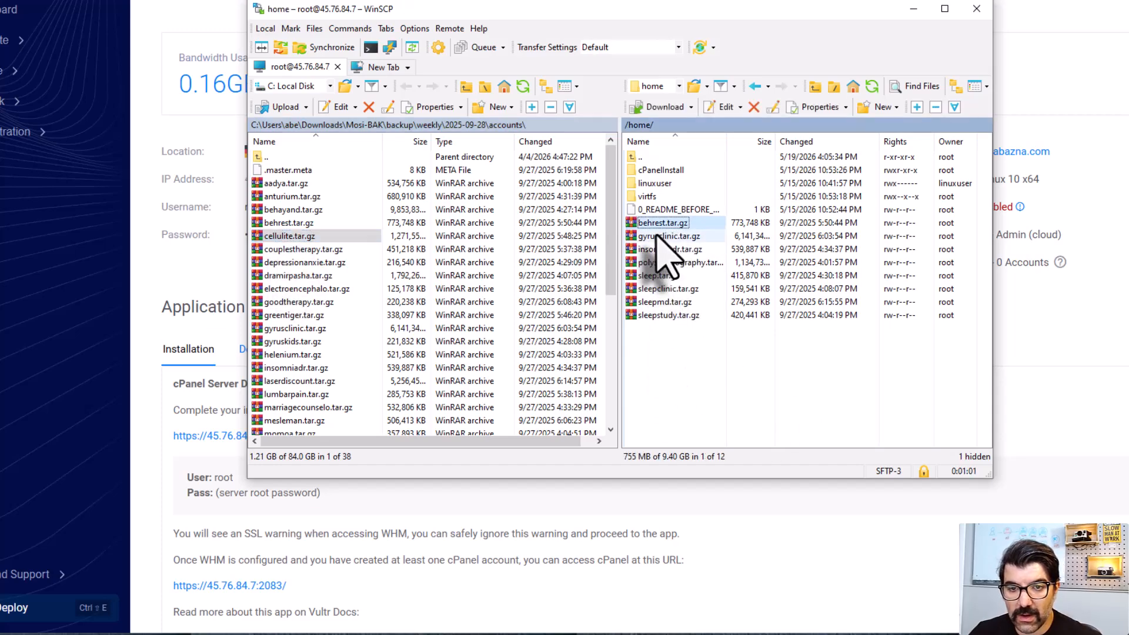
key(Down)
key(Down)
key(Down)
key(Down)
key(Down)
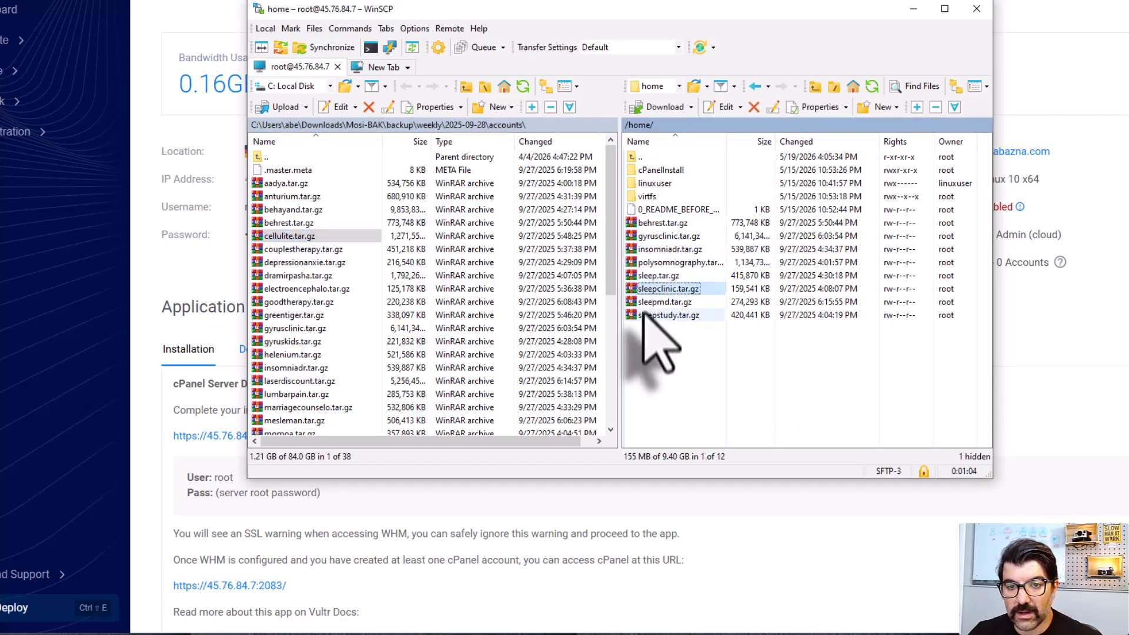
key(Down)
key(Down)
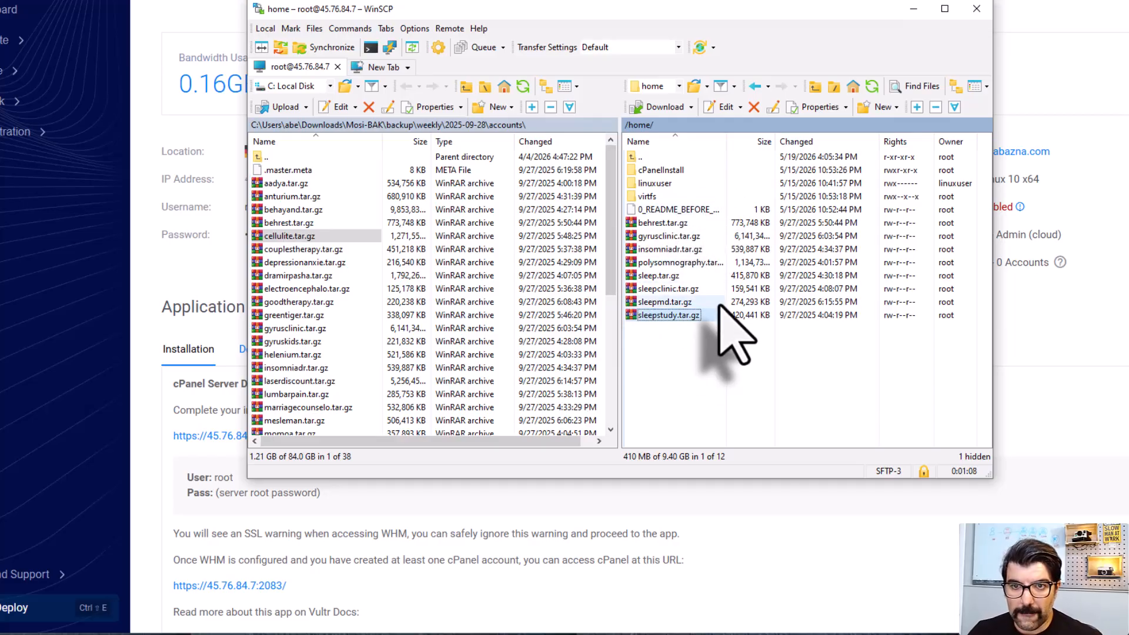
click(914, 9)
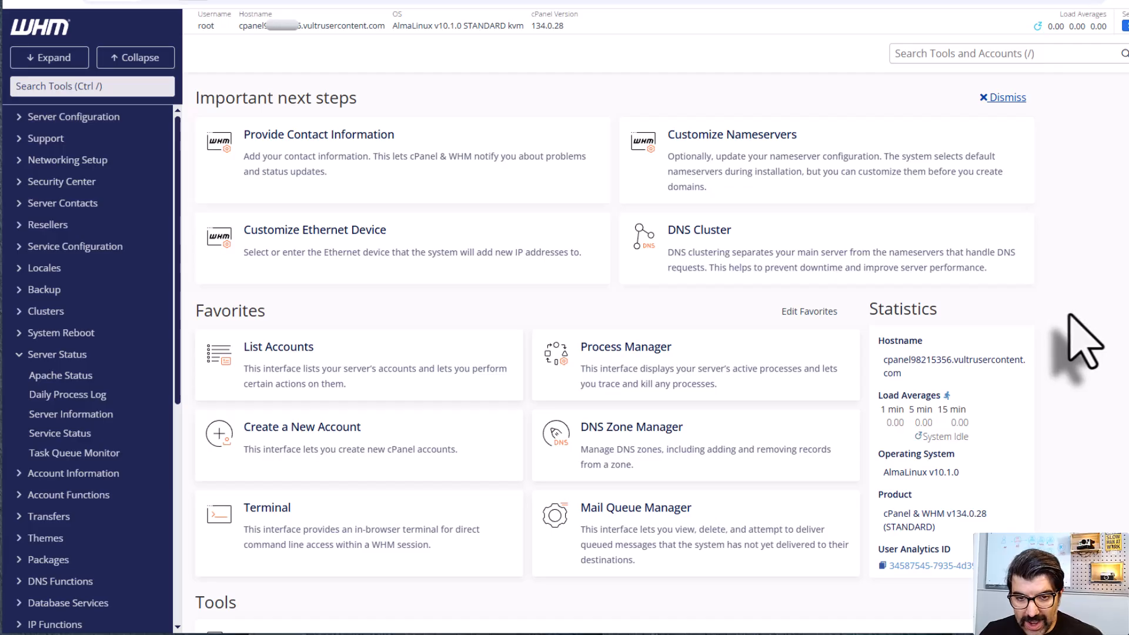
Step: Open EasyApache 4 in WHM and start customizing the currently installed packages
scroll(115, 506, down, 3)
scroll(113, 511, down, 3)
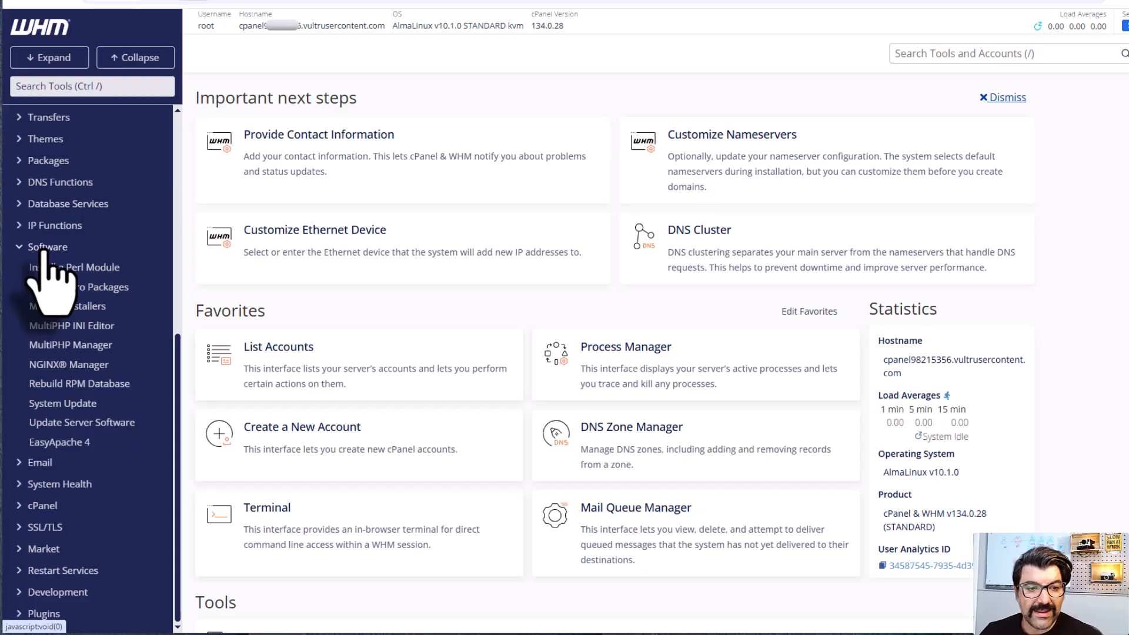
click(59, 443)
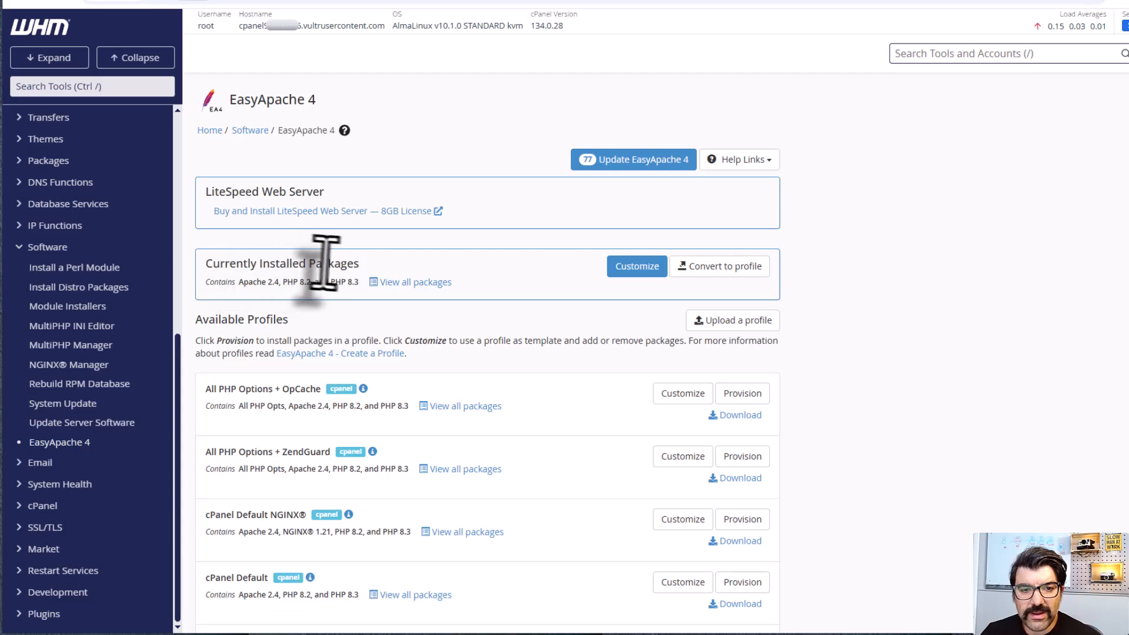
click(639, 267)
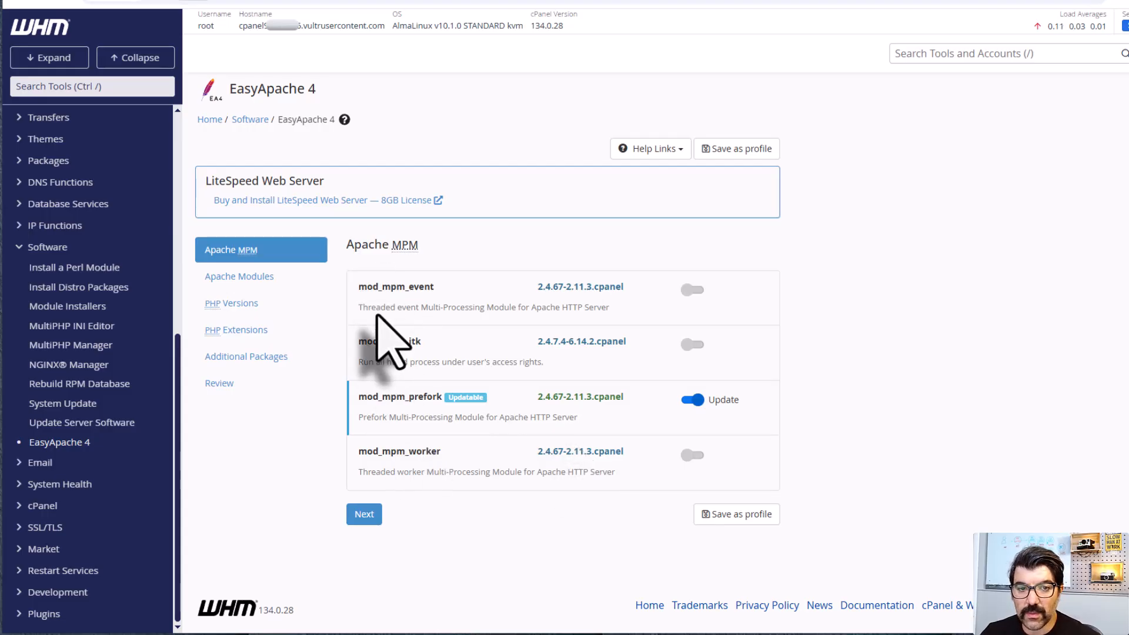
Step: Enable installation of PHP 8.1 (php81) together with its detected extensions in the PHP versions
click(230, 304)
scroll(836, 429, down, 1)
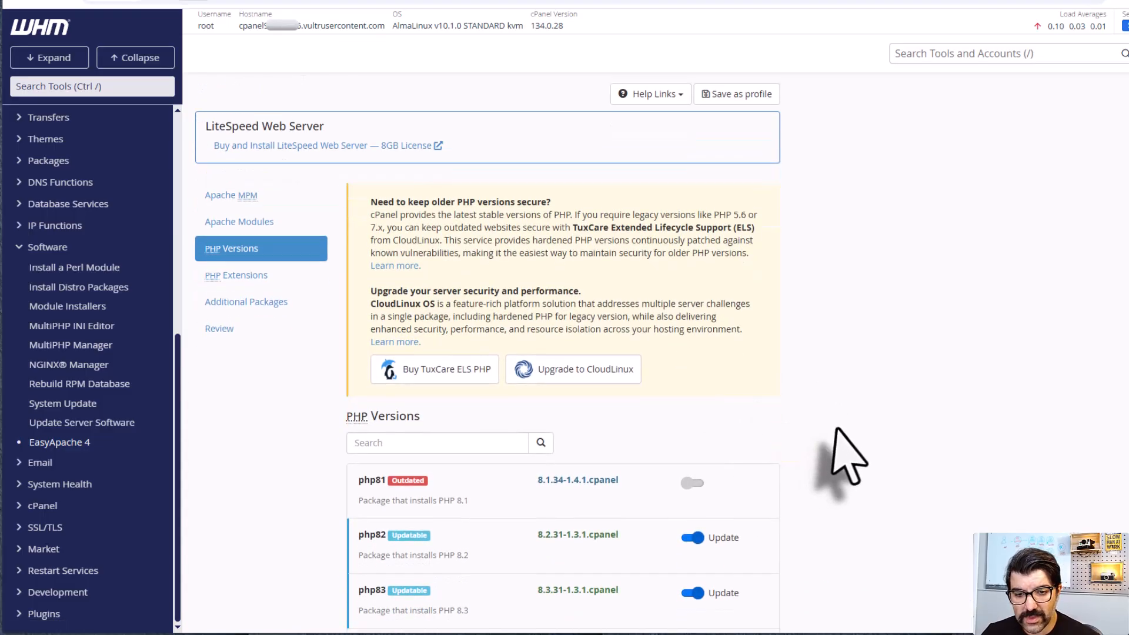
scroll(836, 429, down, 4)
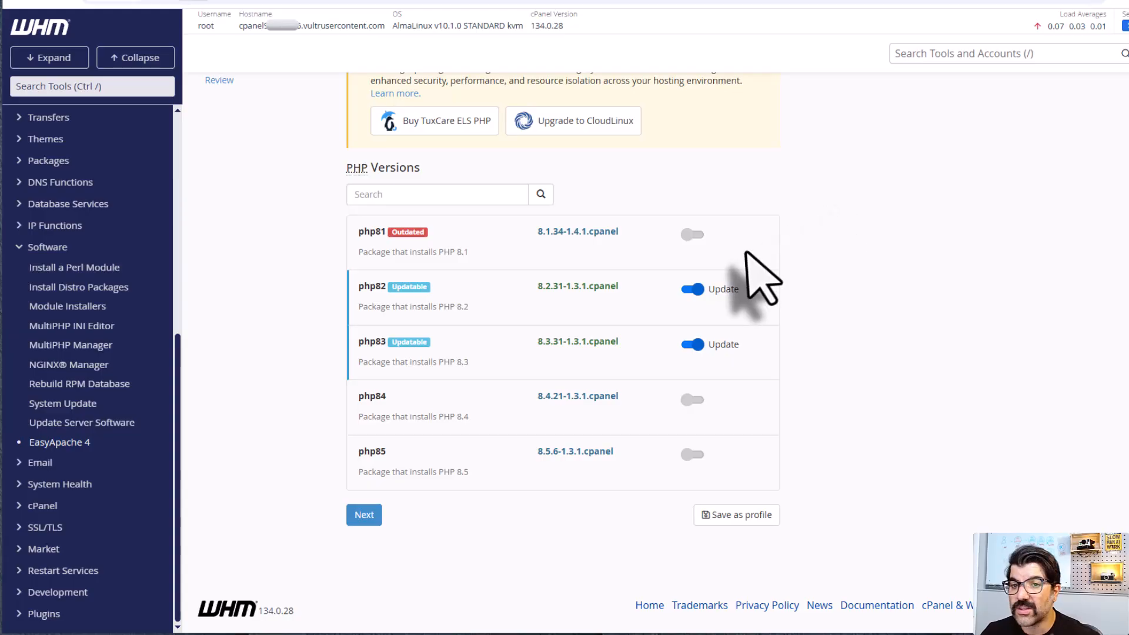
click(694, 235)
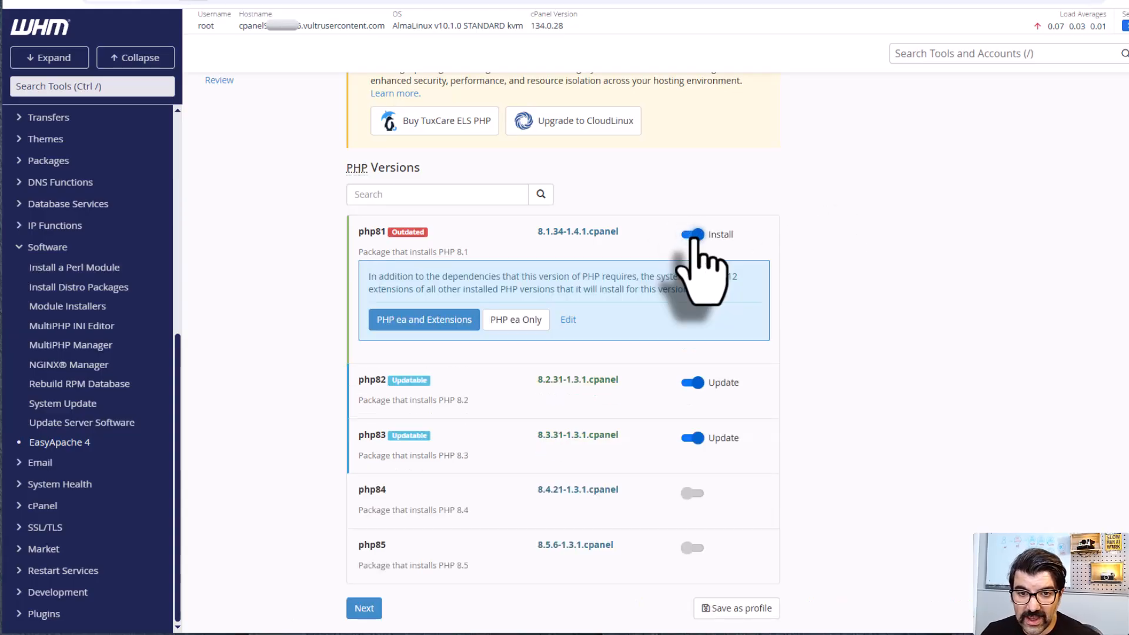
click(423, 322)
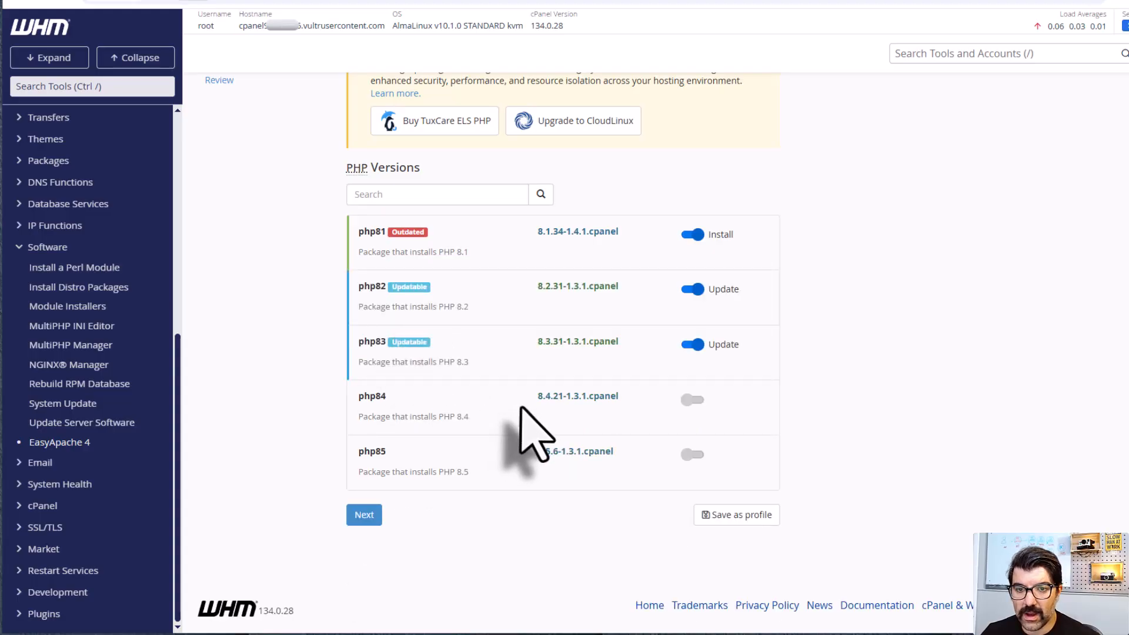
Step: Review the PHP extensions selected for the profile and search them for mysql
scroll(533, 432, up, 5)
scroll(532, 432, down, 1)
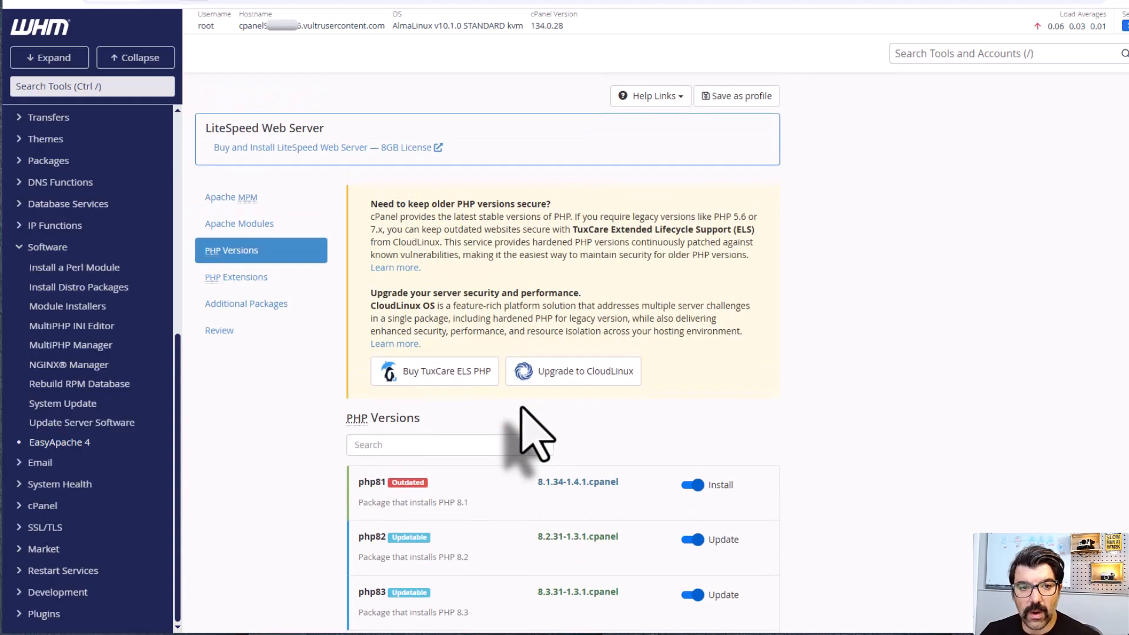
scroll(518, 399, down, 1)
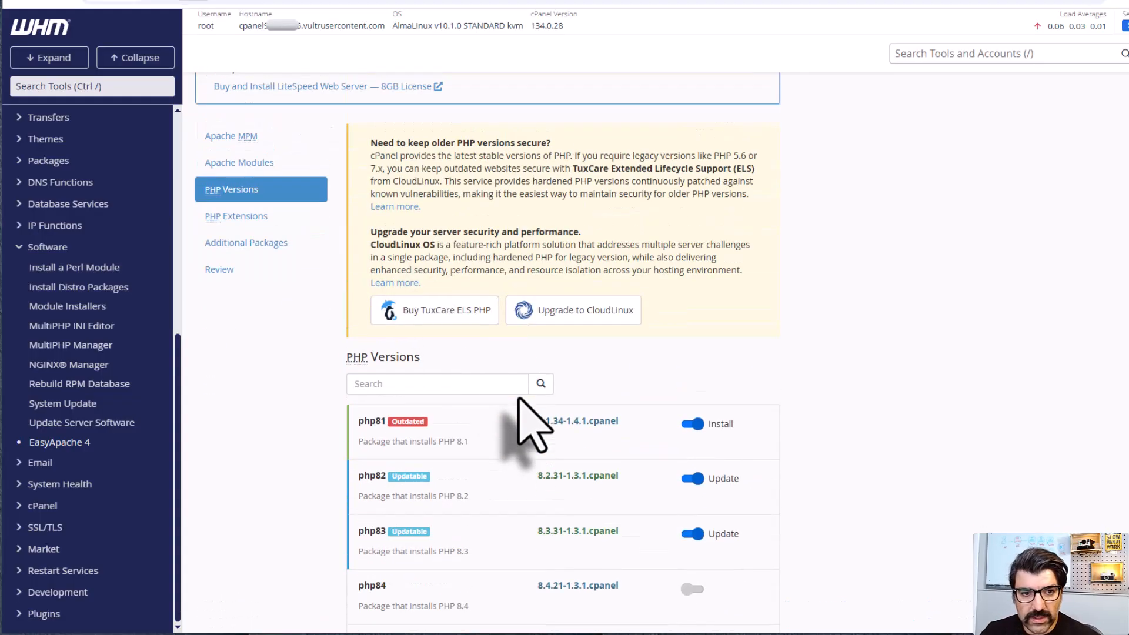
click(230, 217)
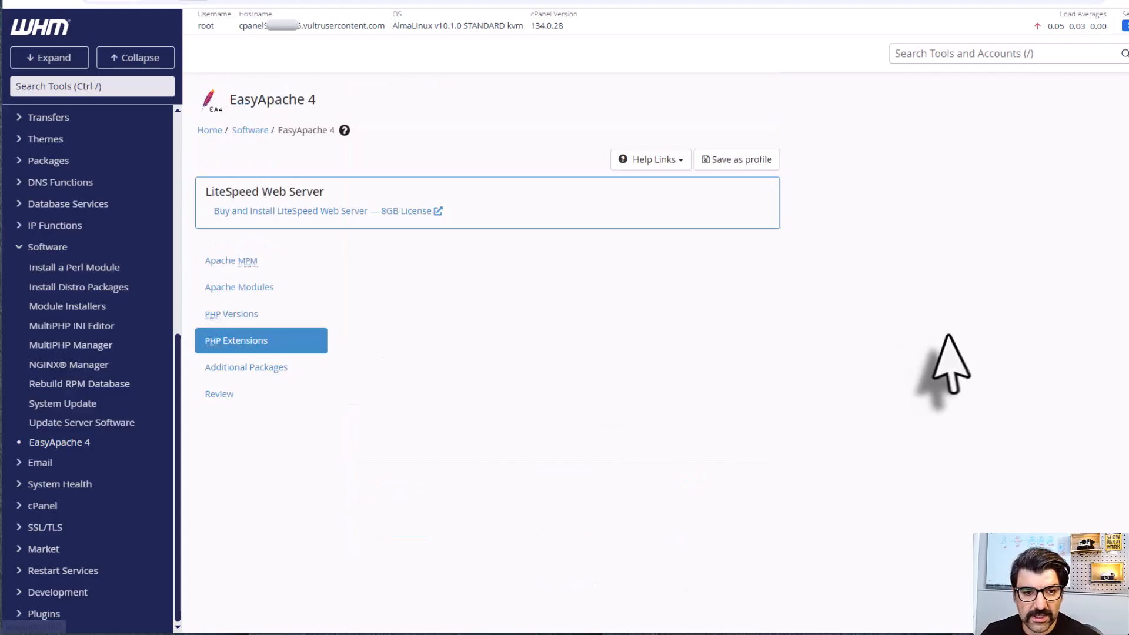
scroll(717, 477, down, 2)
scroll(711, 471, down, 4)
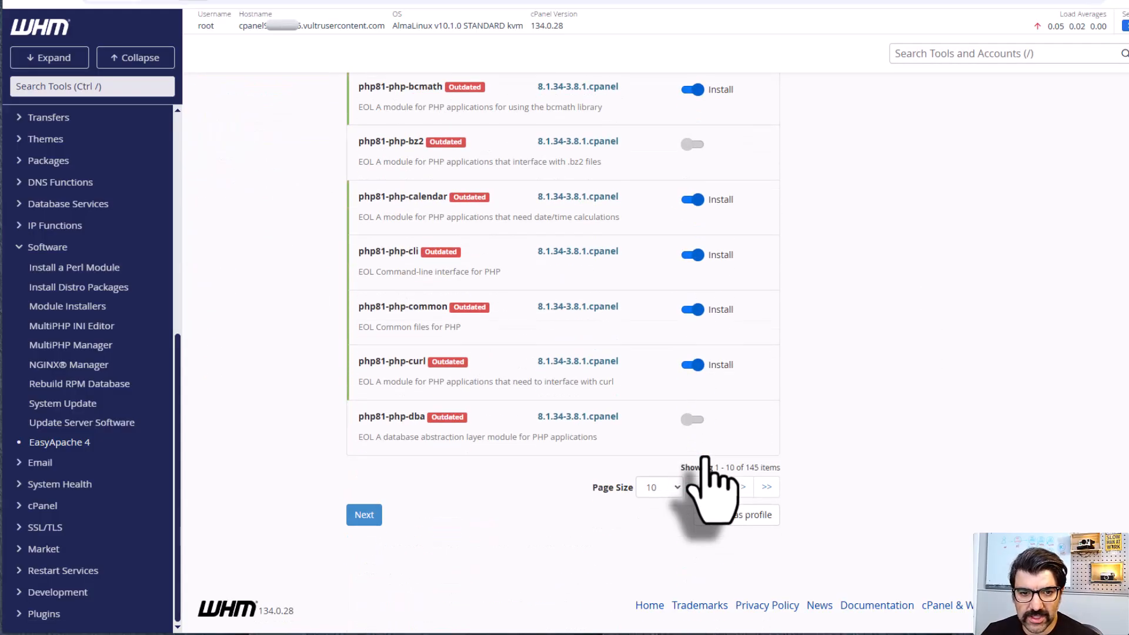
scroll(647, 464, up, 5)
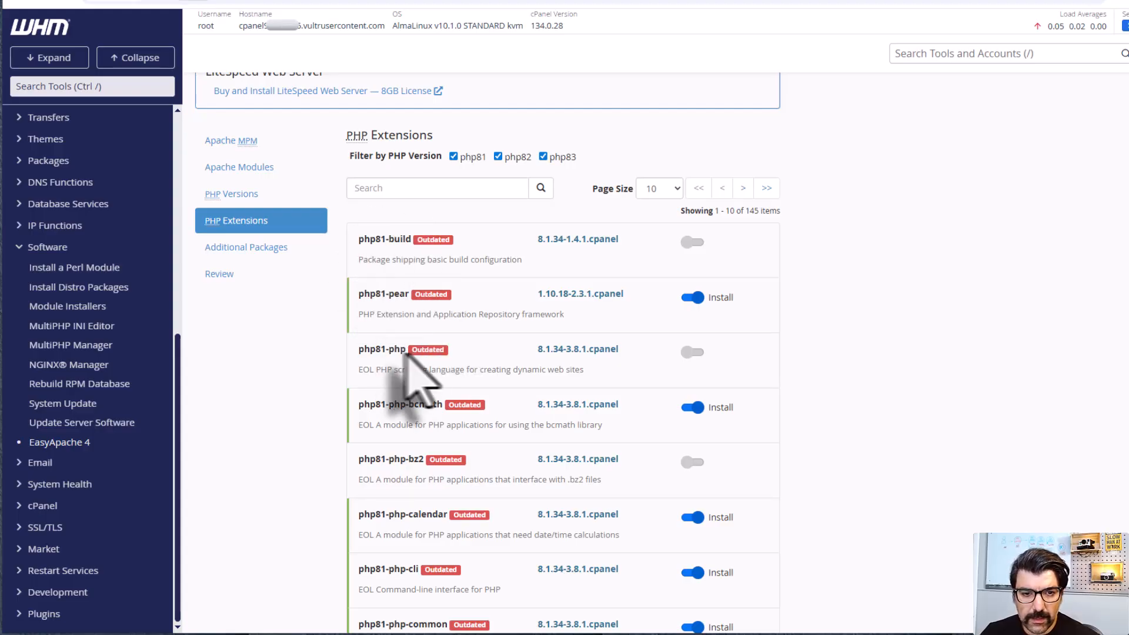
scroll(412, 388, down, 3)
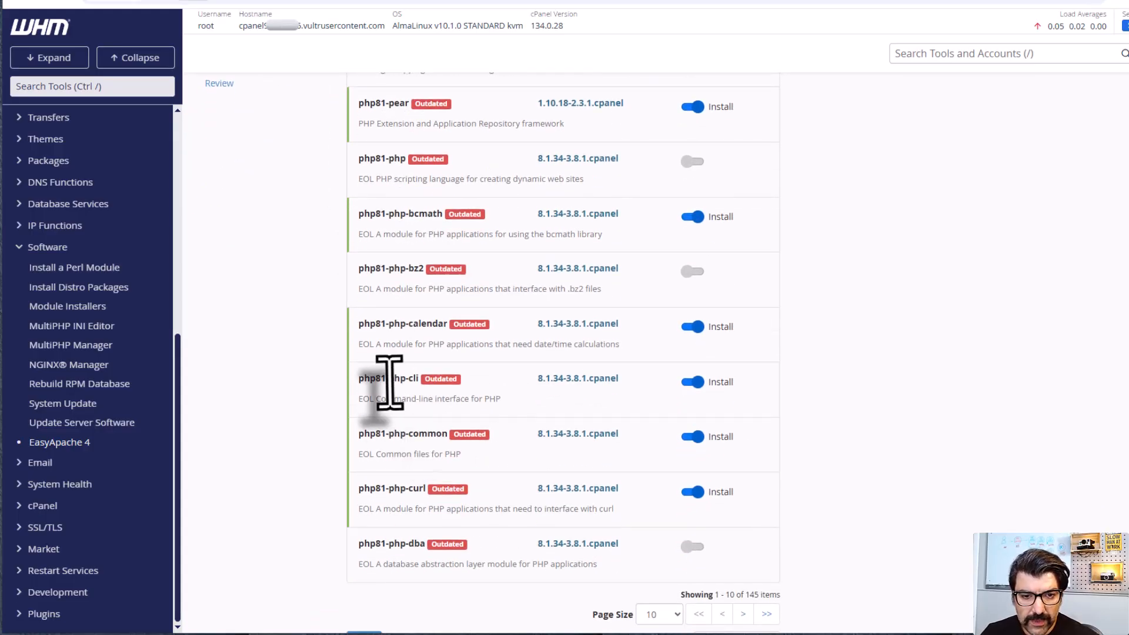
scroll(410, 322, up, 5)
click(402, 308)
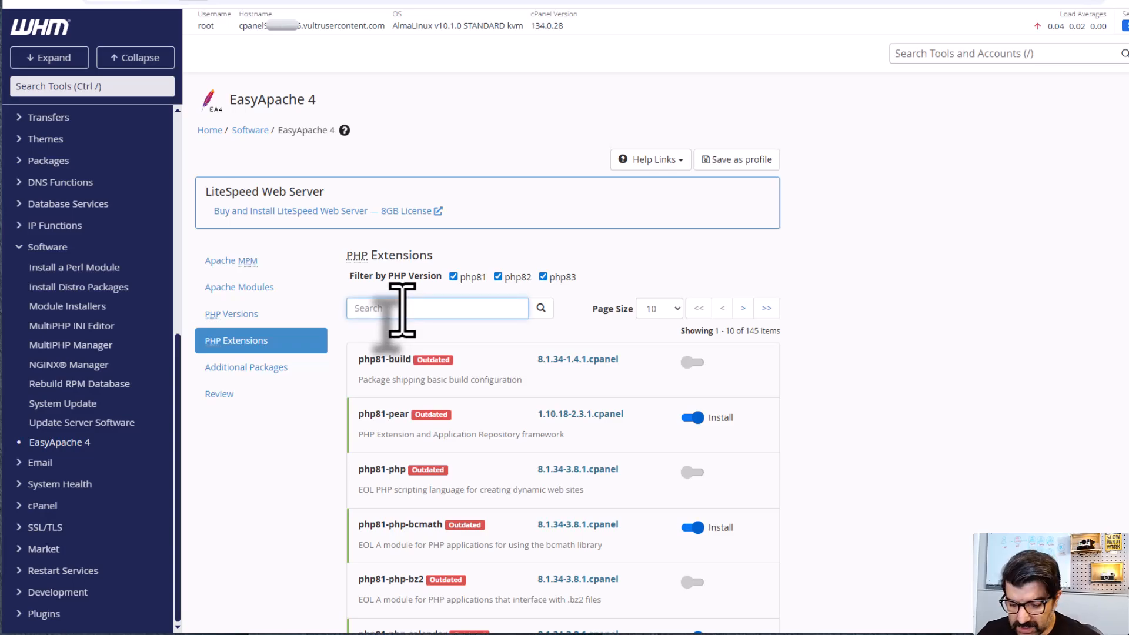
text(mysql)
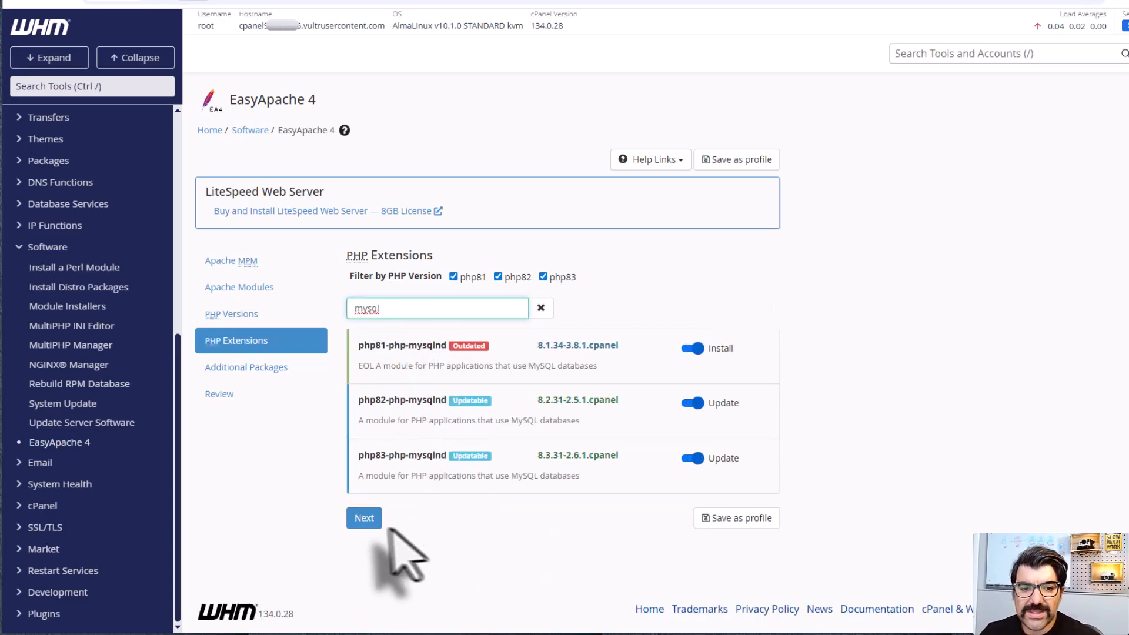
Step: Review the packages in the EasyApache 4 profile and provision it
click(362, 519)
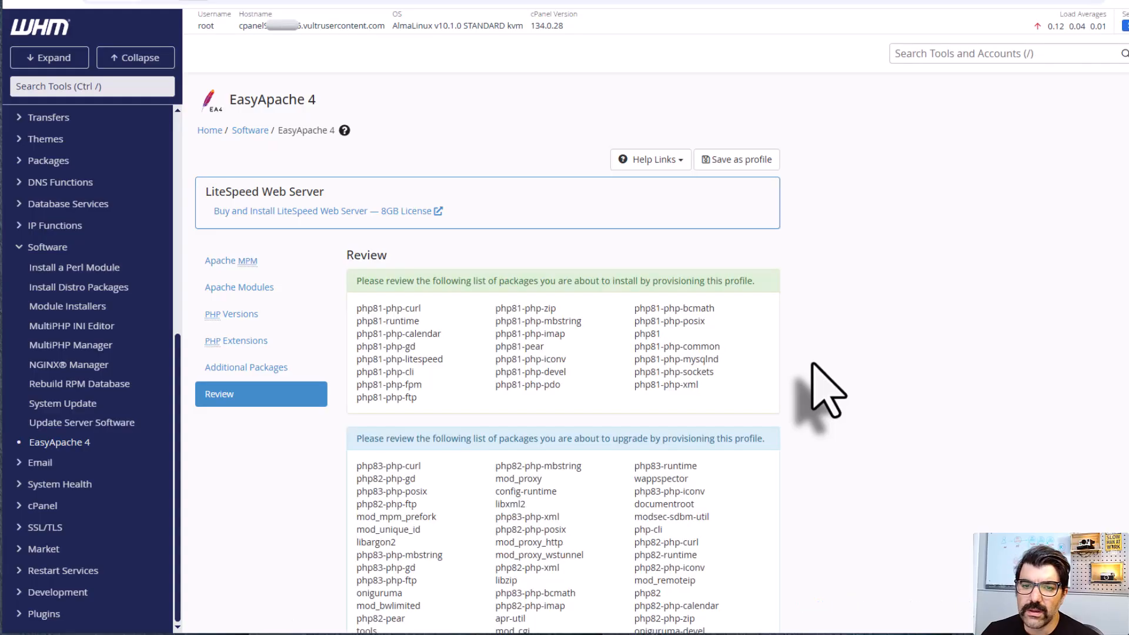
scroll(827, 391, down, 5)
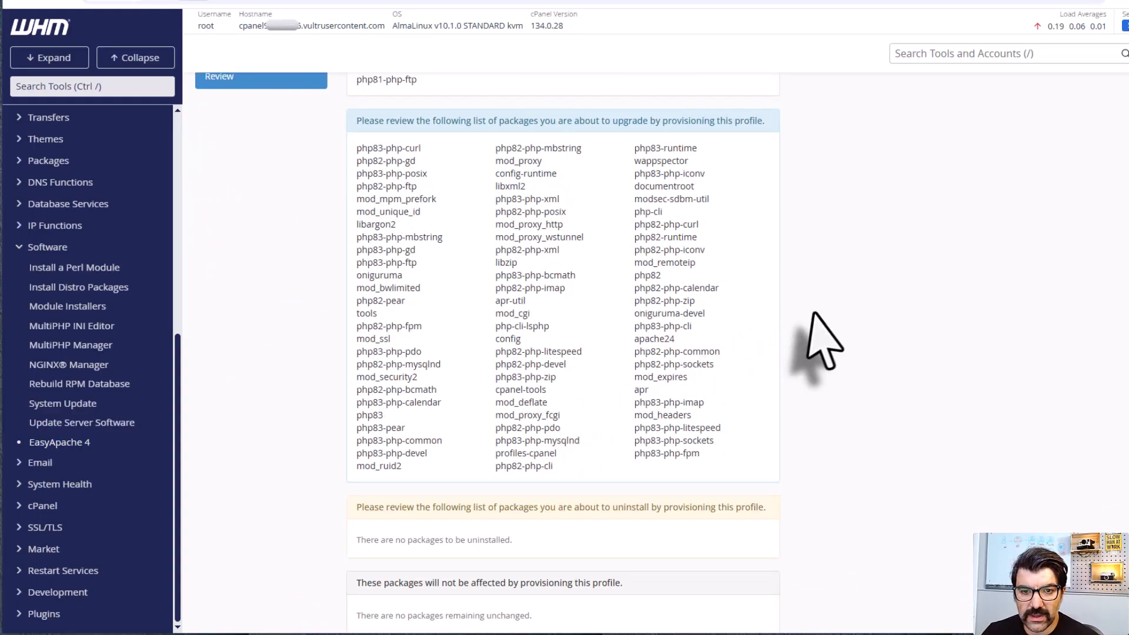
scroll(826, 338, down, 3)
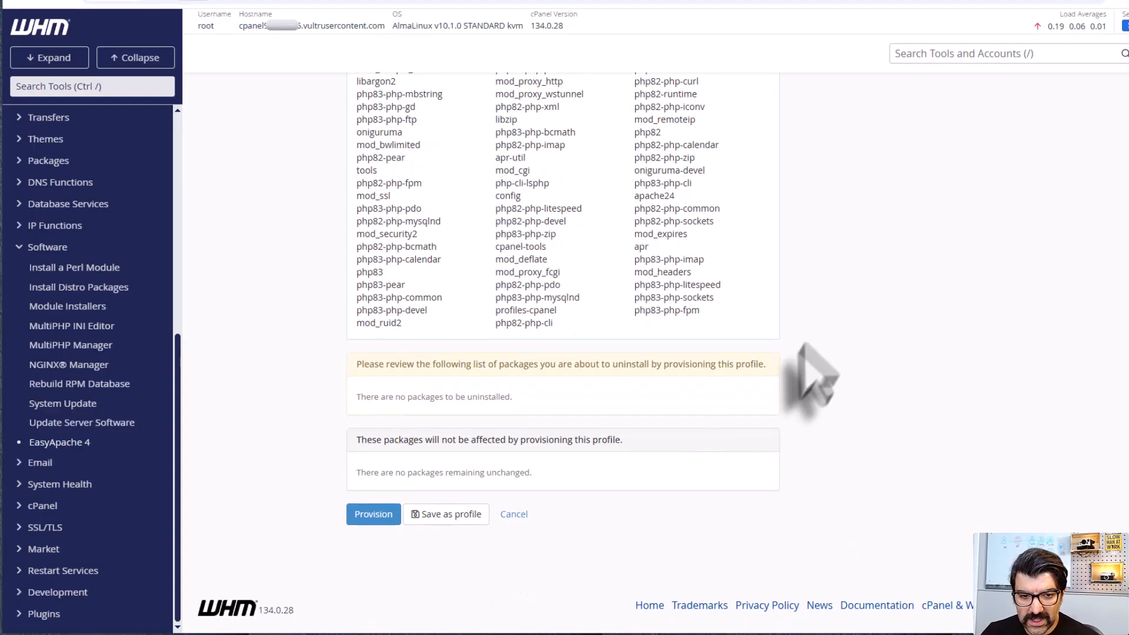
click(369, 517)
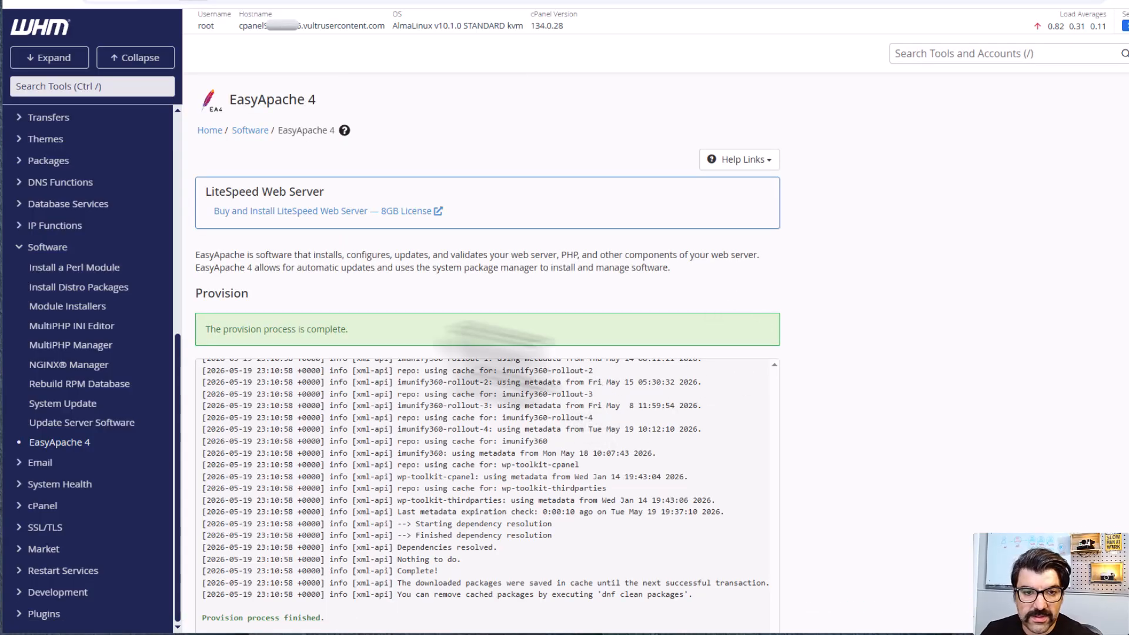
drag(237, 330, 349, 328)
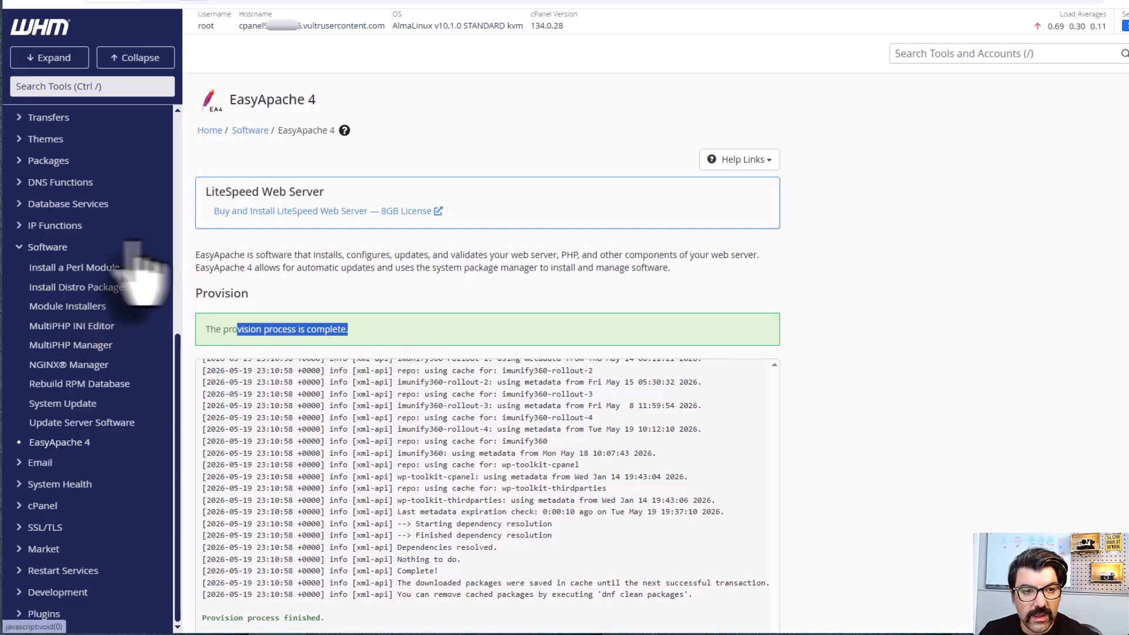
Step: Set the system PHP version to PHP 8.1 (ea-php81) in MultiPHP Manager and apply the outdated version
click(84, 347)
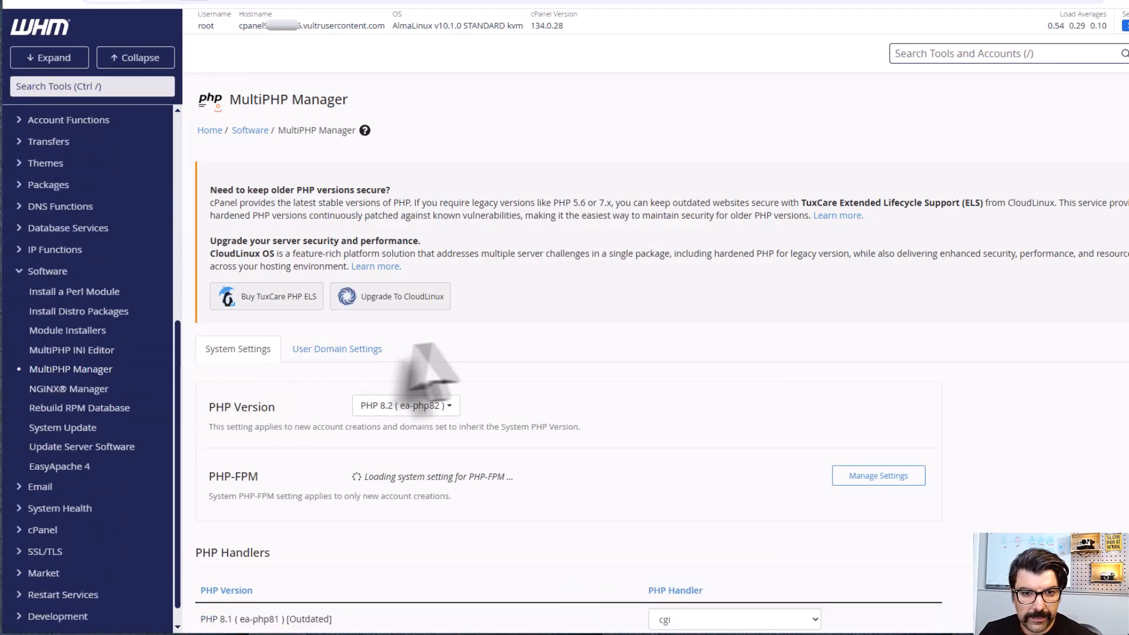
scroll(506, 353, down, 1)
scroll(507, 342, down, 2)
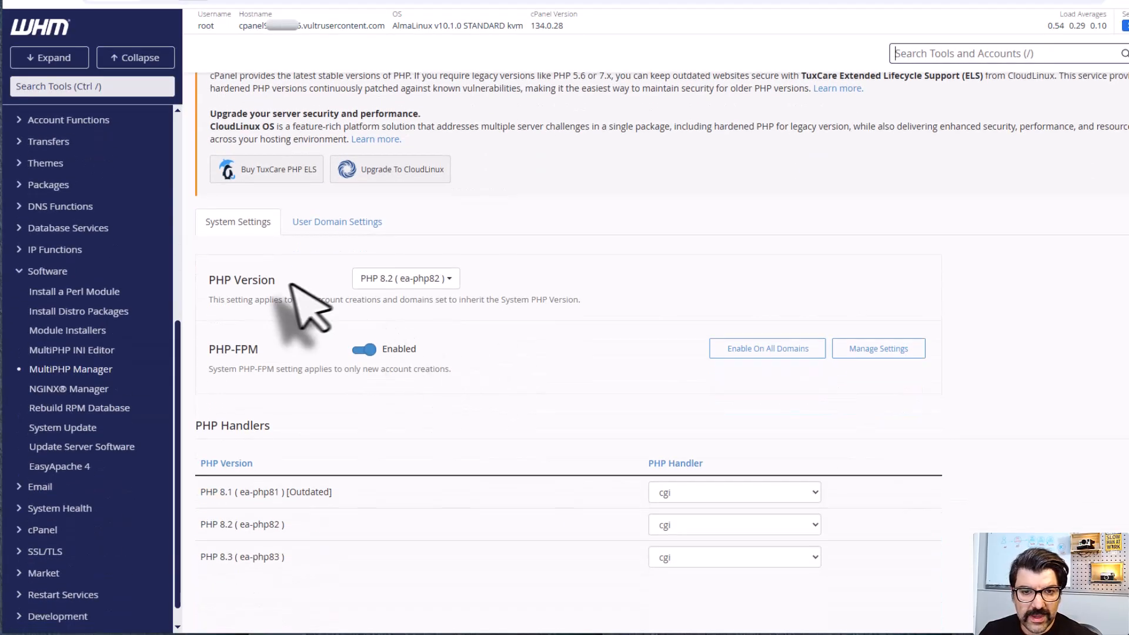
click(425, 280)
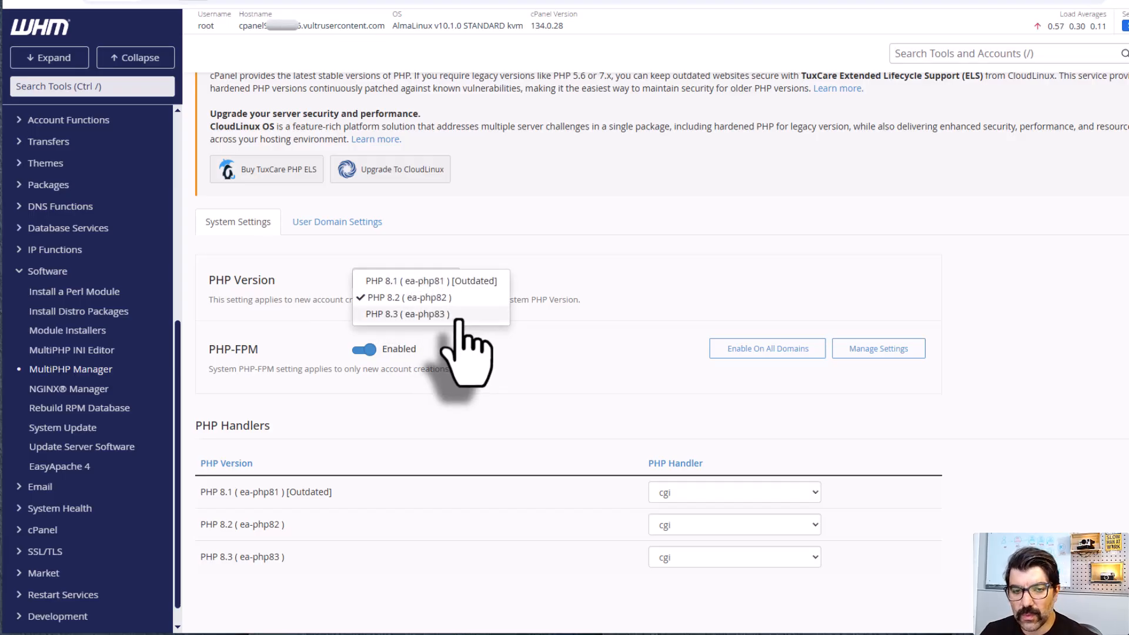
click(400, 279)
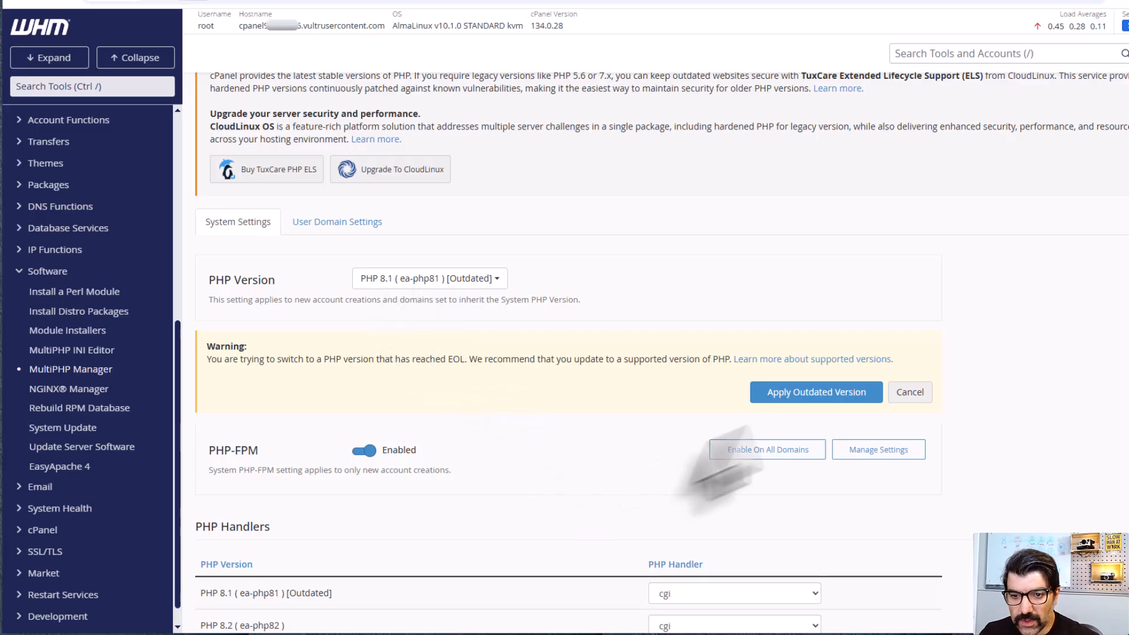
click(822, 393)
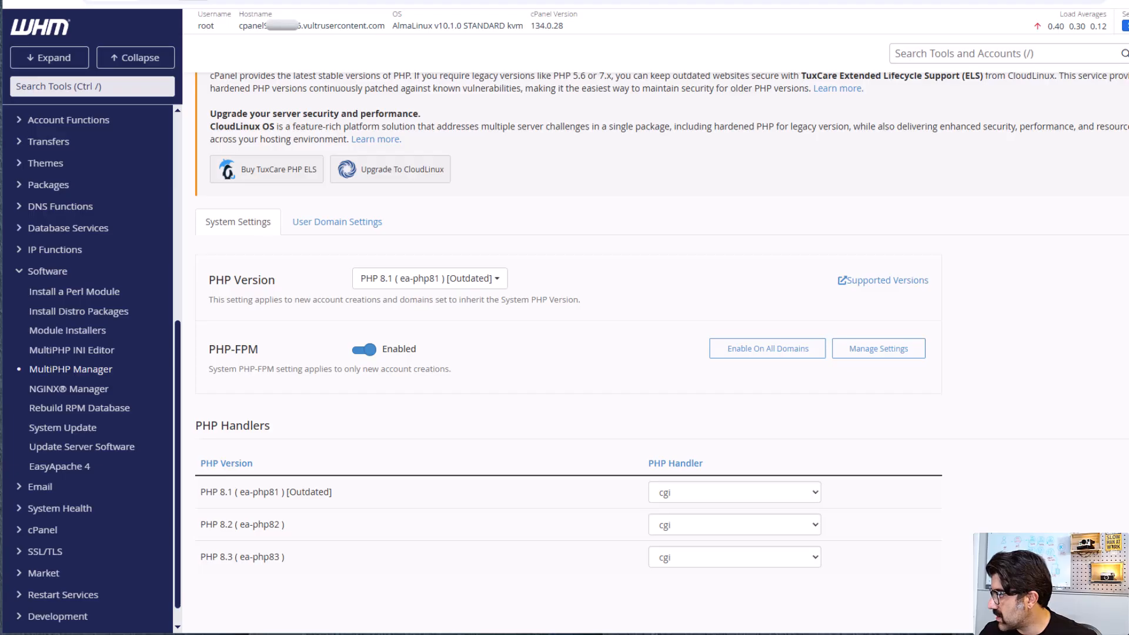
Step: Switch to the PuTTY root session over WHM, clear its screen and enlarge the terminal window
drag(1128, 159, 667, 160)
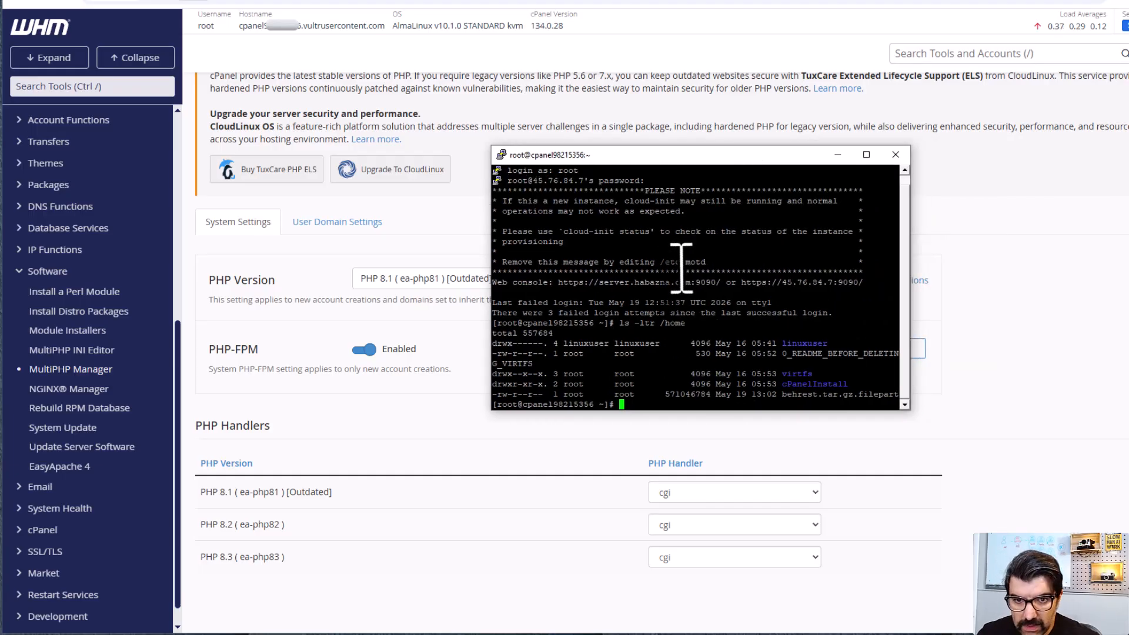
key(Return)
key(Return)
key(Return)
key(Return)
key(Return)
key(Return)
key(Return)
text(clear)
key(Return)
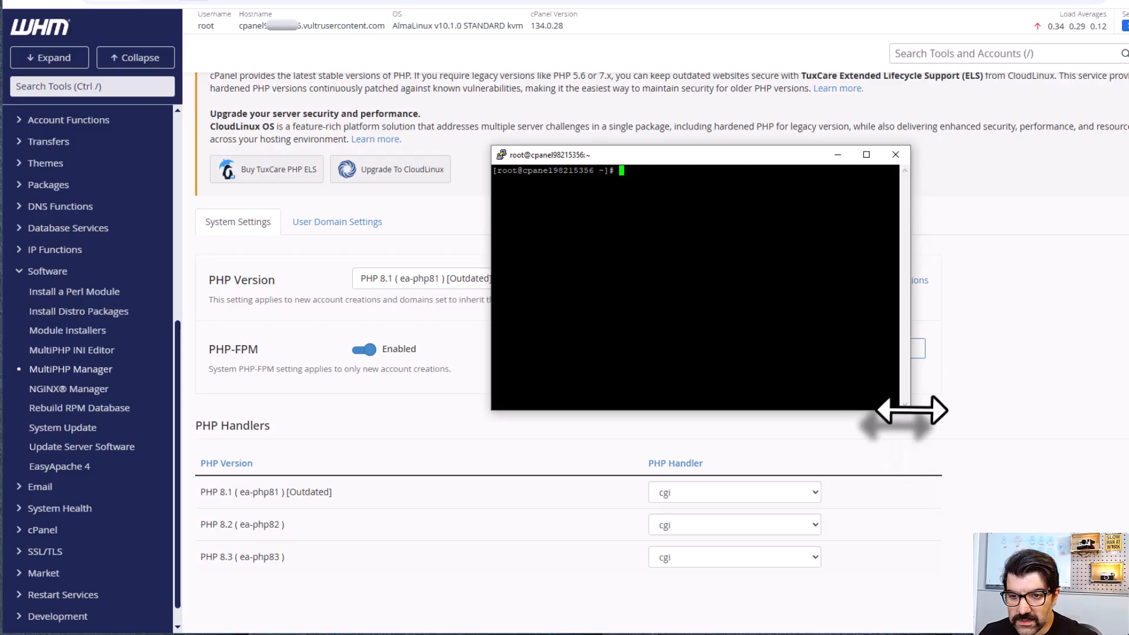
drag(905, 408, 985, 513)
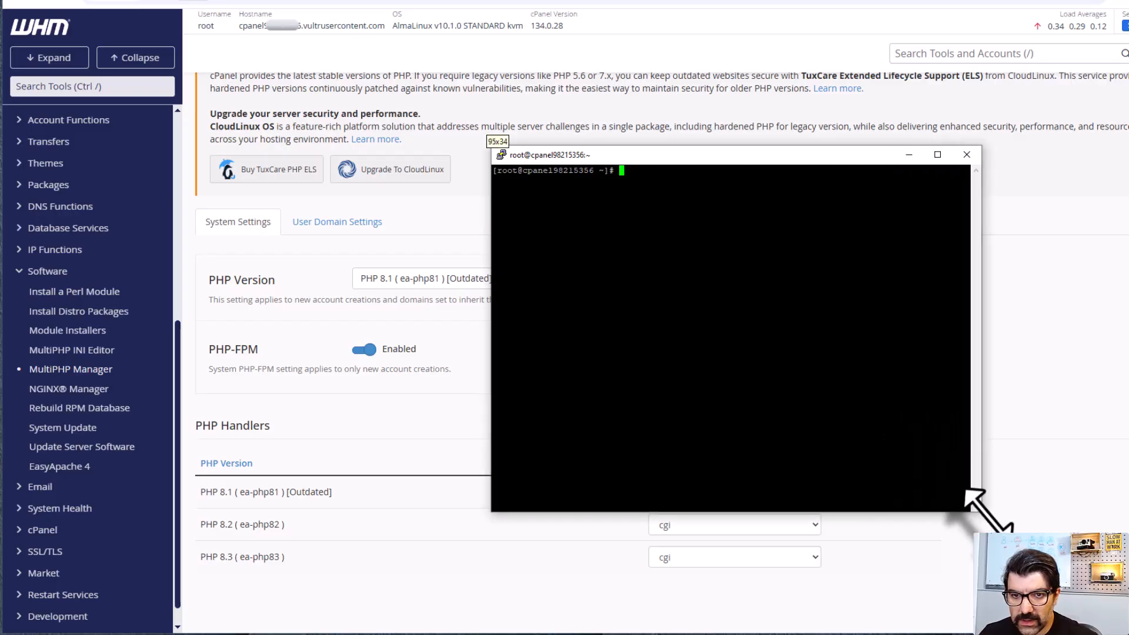
Step: Change the PuTTY terminal font to Courier New at 16 points in the session's appearance settings
right_click(565, 160)
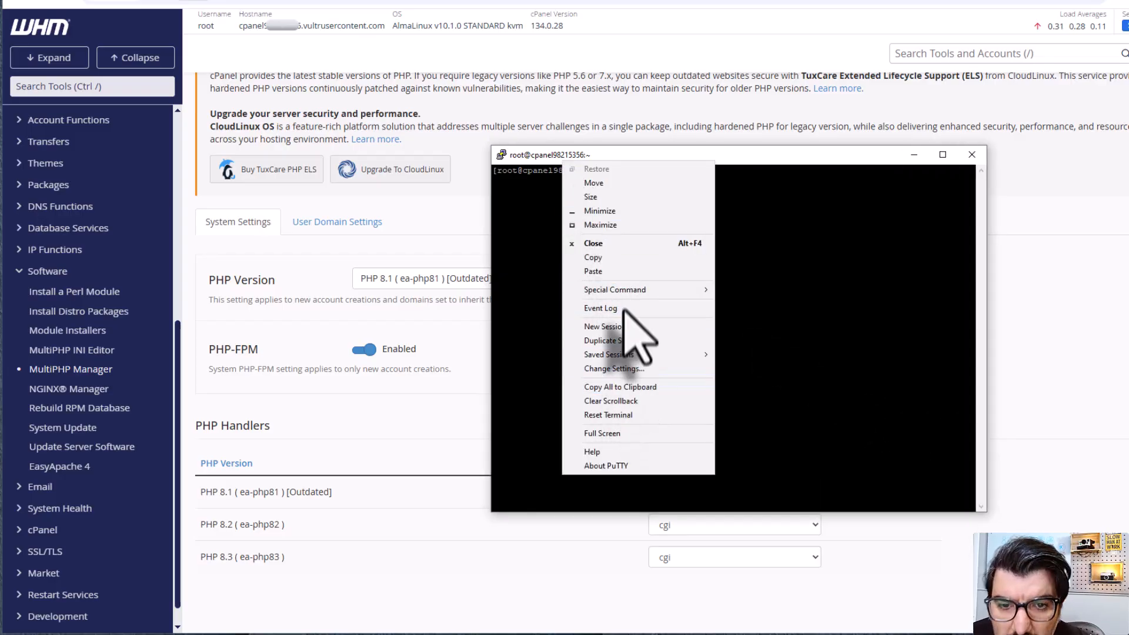
click(624, 369)
drag(1101, 274, 694, 203)
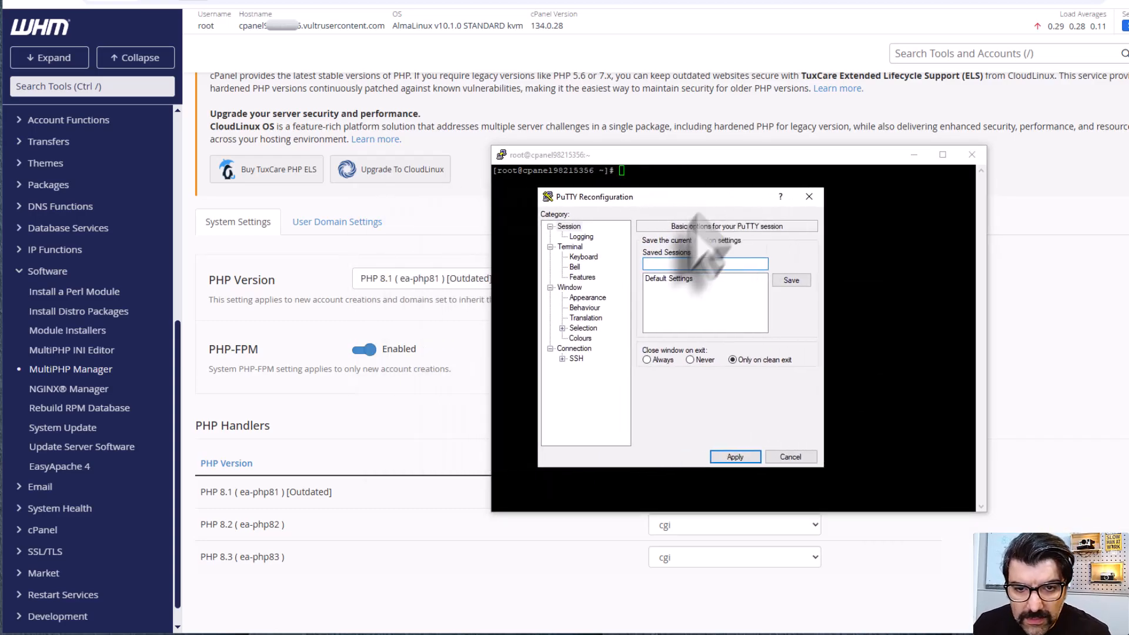
click(589, 297)
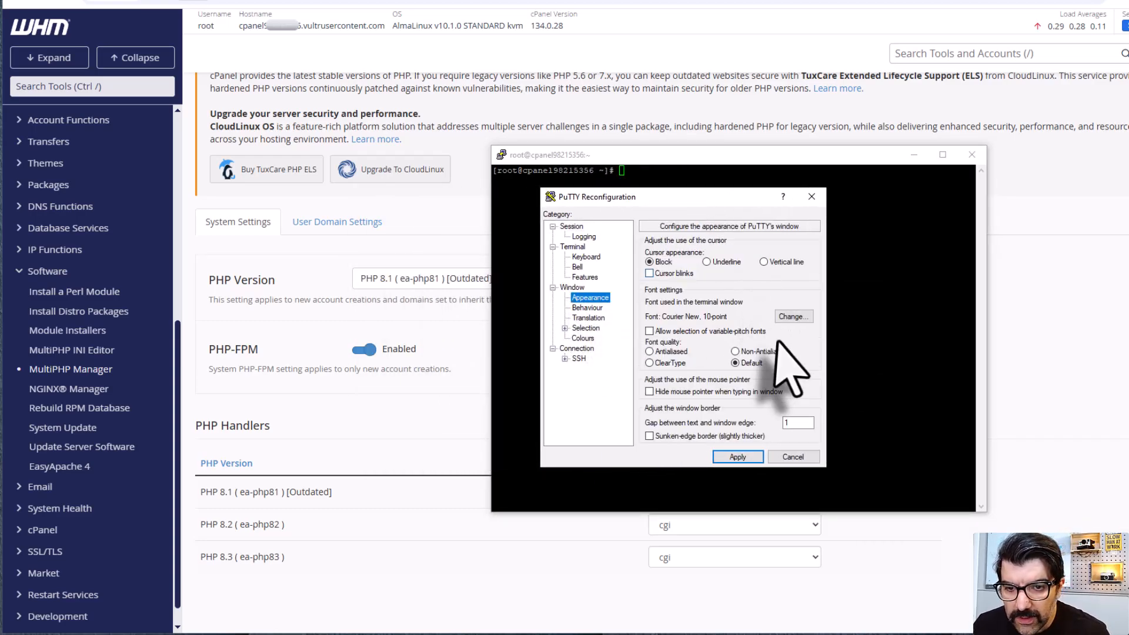
click(794, 317)
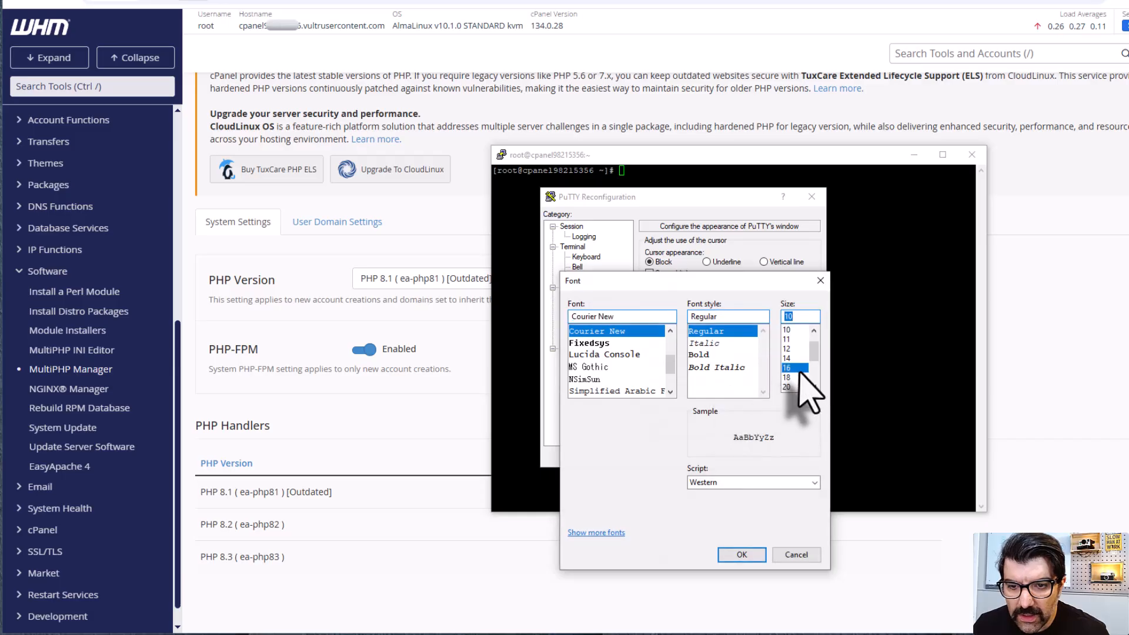
click(743, 555)
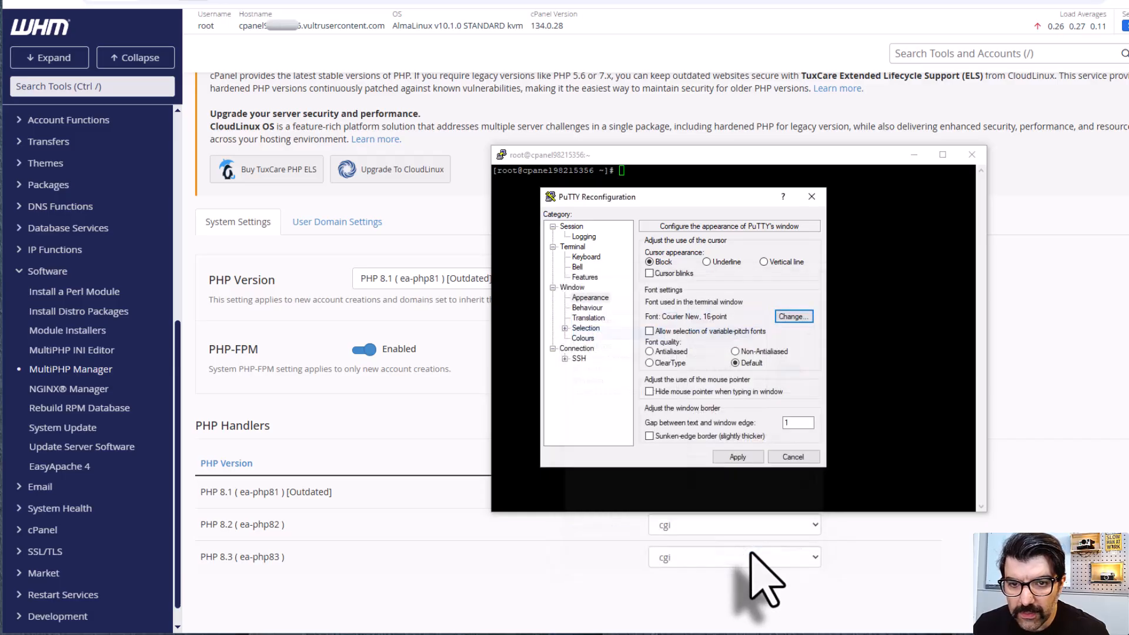
click(740, 459)
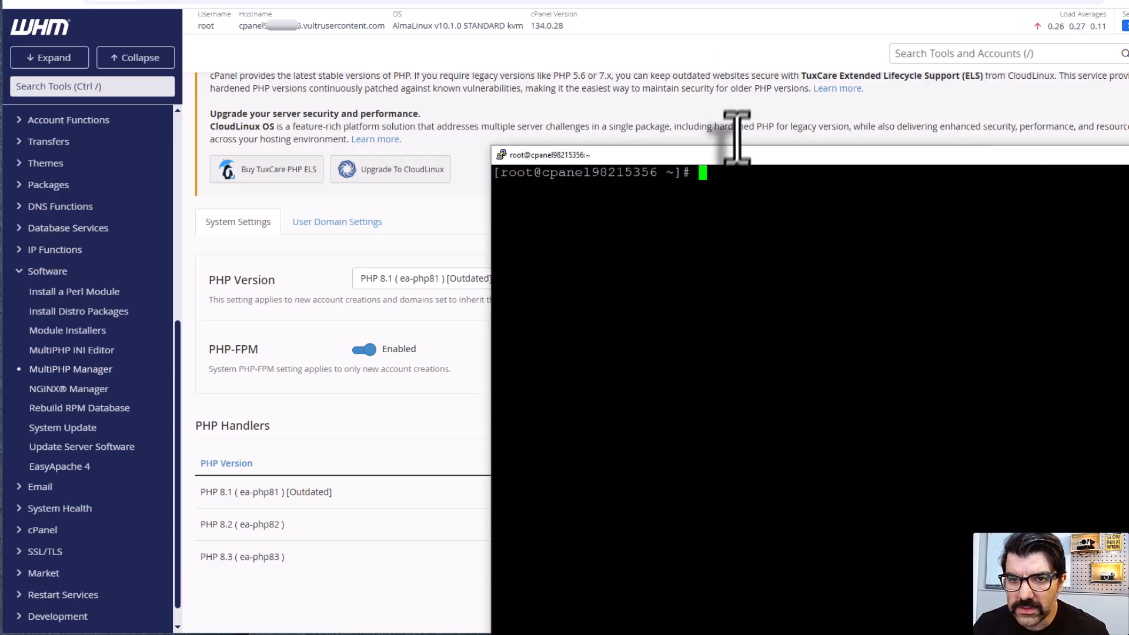
Step: Check the MariaDB service with systemctl status mariadb, leave the status output and return to WHM
drag(733, 126, 598, 57)
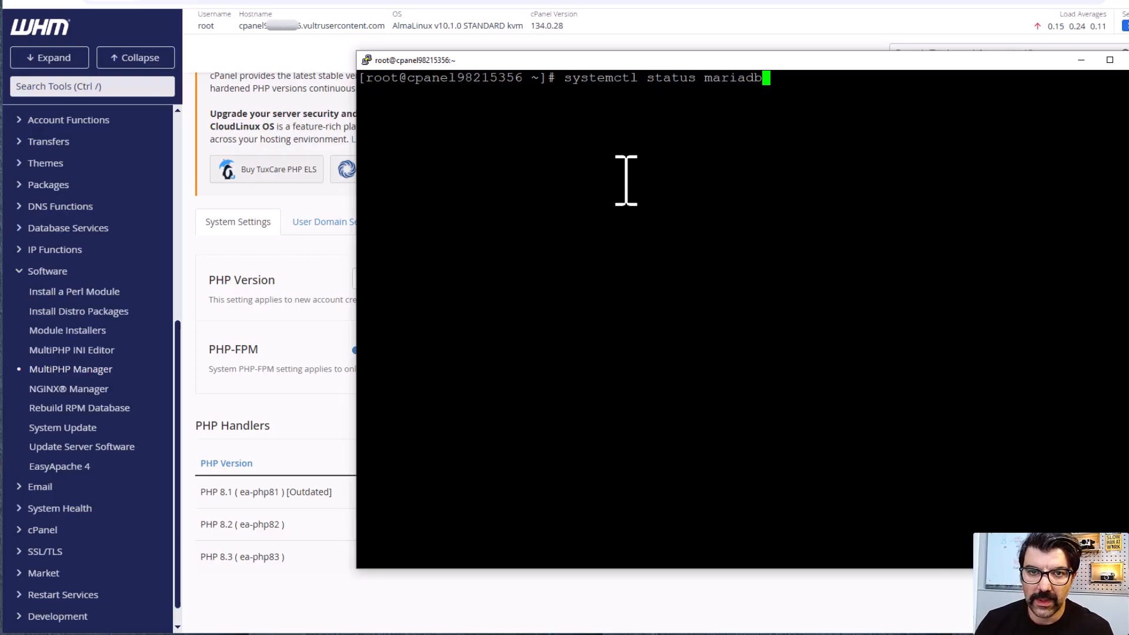
key(Return)
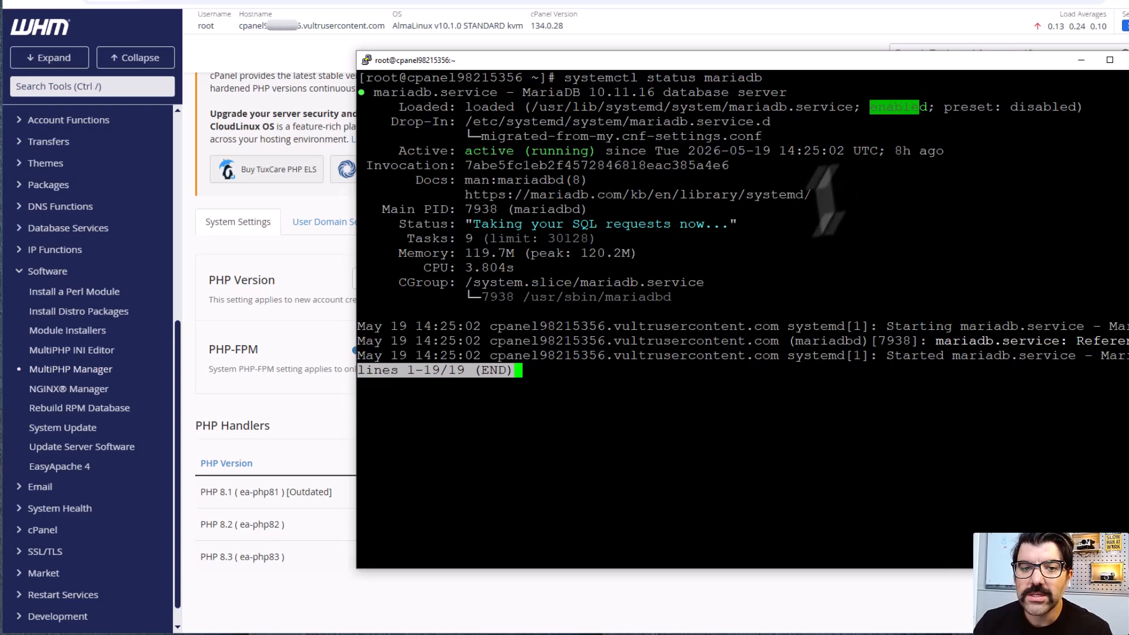
key(q)
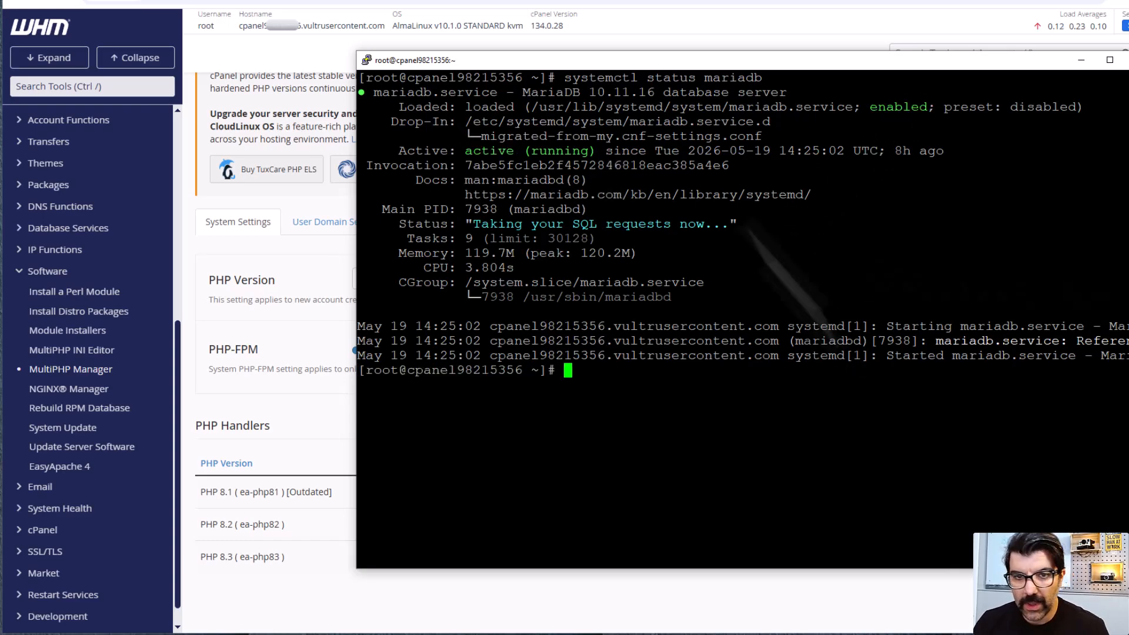
click(782, 6)
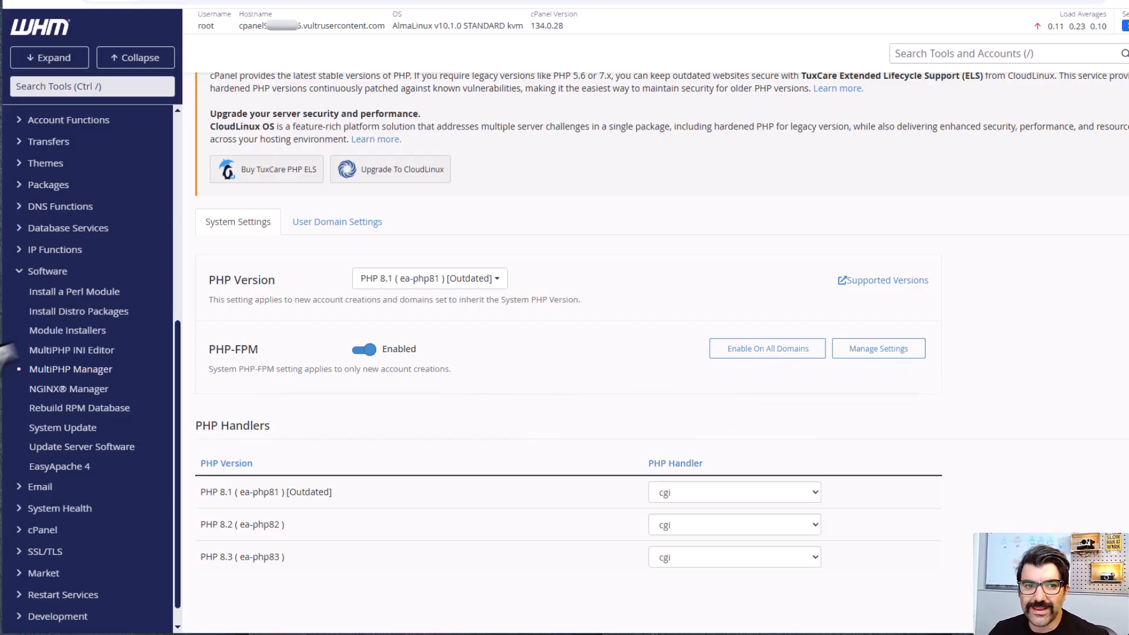
Step: Find the Transfer or Restore a cPanel Account tool and try to restore the local archive behrest.tar.gz
scroll(335, 370, up, 3)
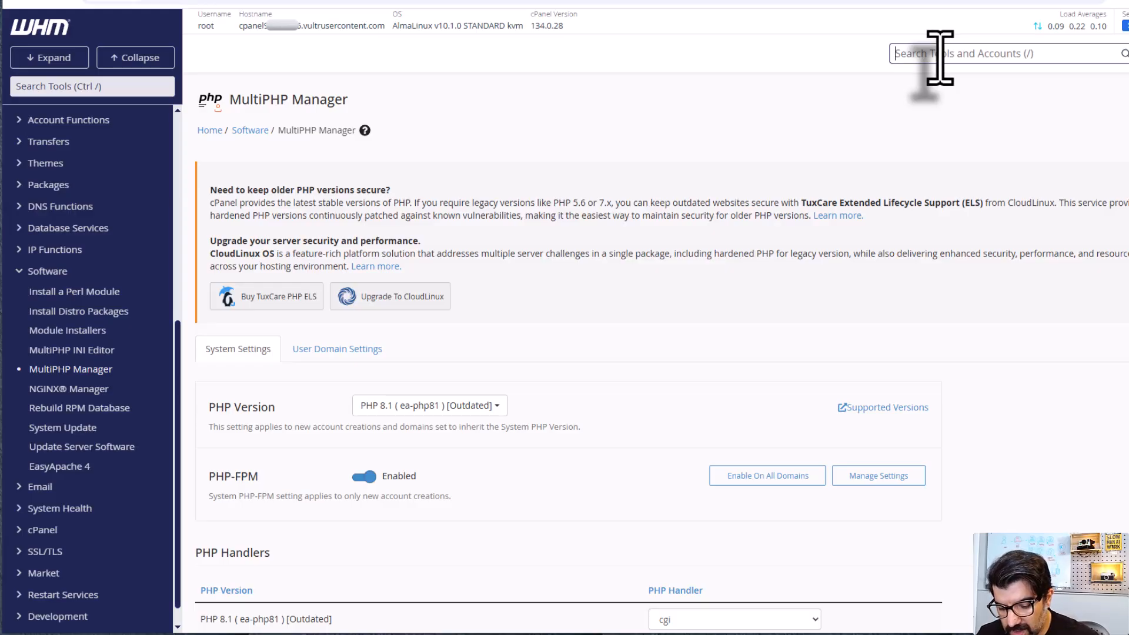
text(restore)
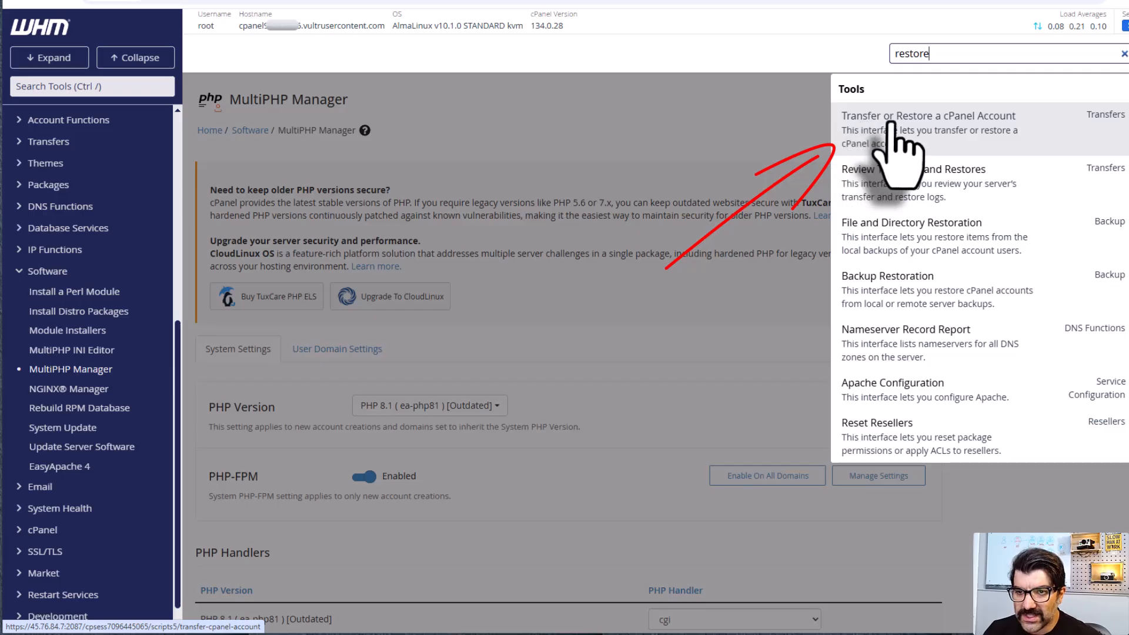
click(988, 141)
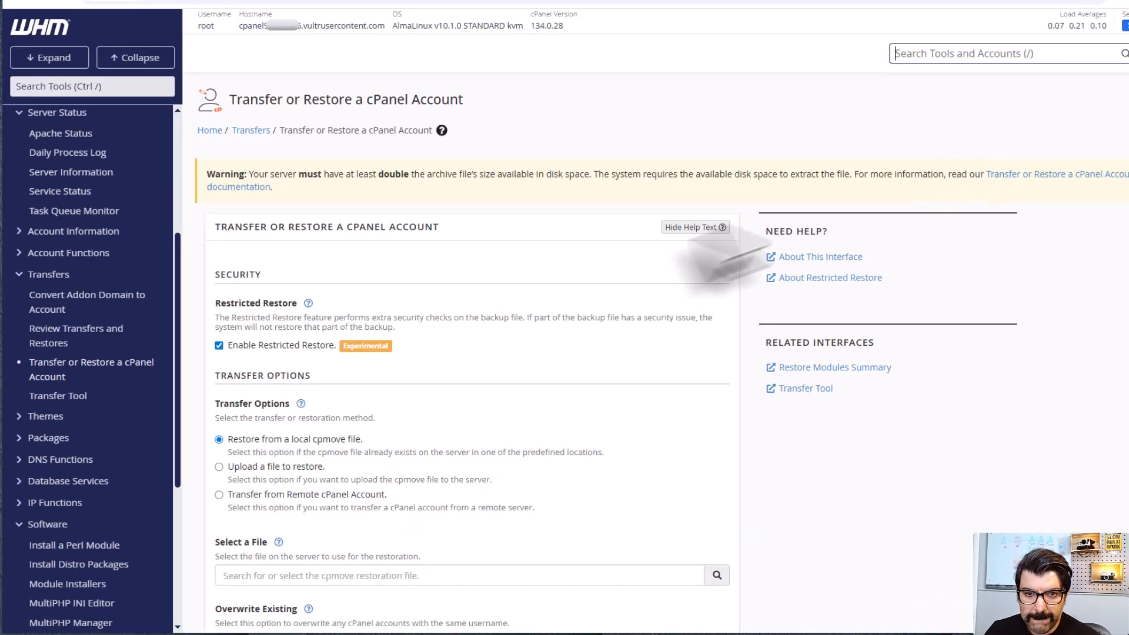
scroll(668, 285, down, 4)
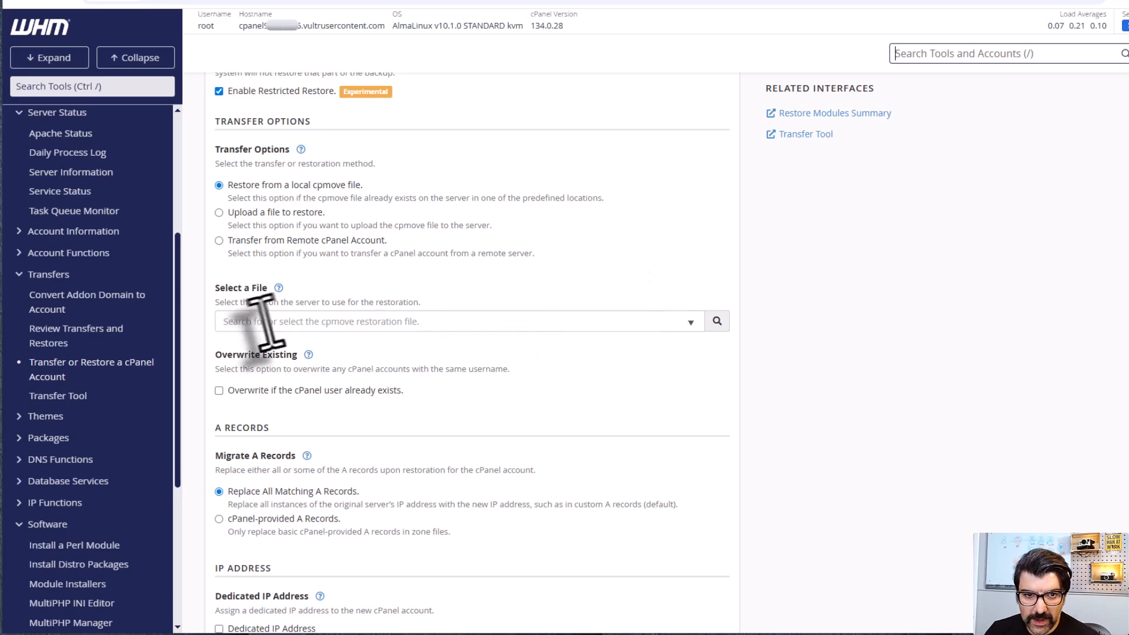
click(453, 321)
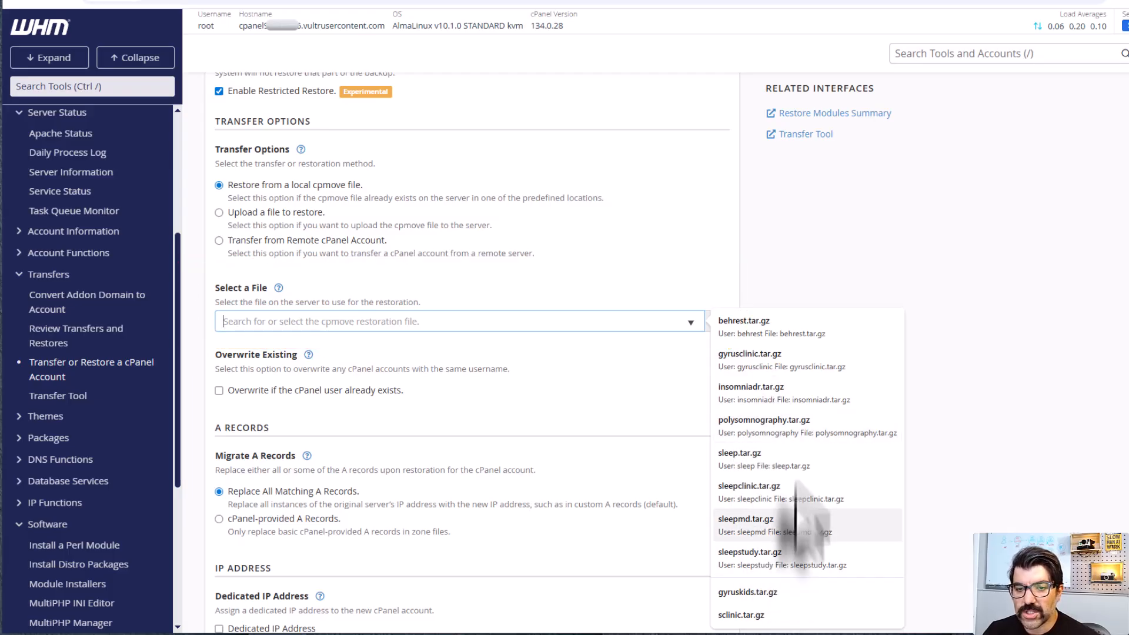
click(751, 331)
scroll(617, 411, down, 3)
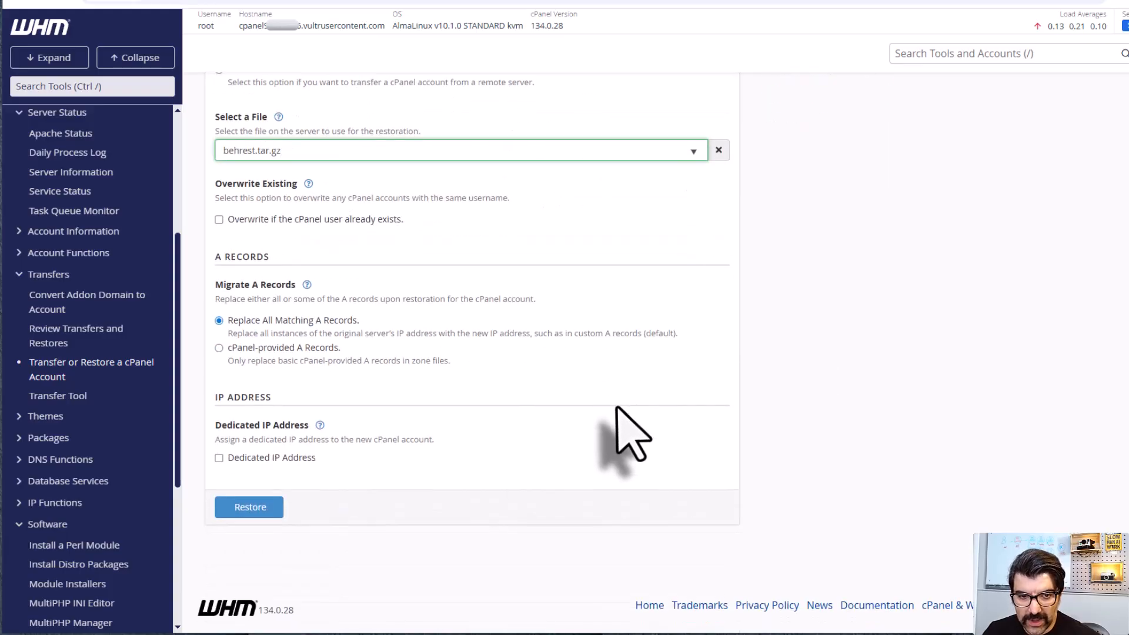
click(265, 511)
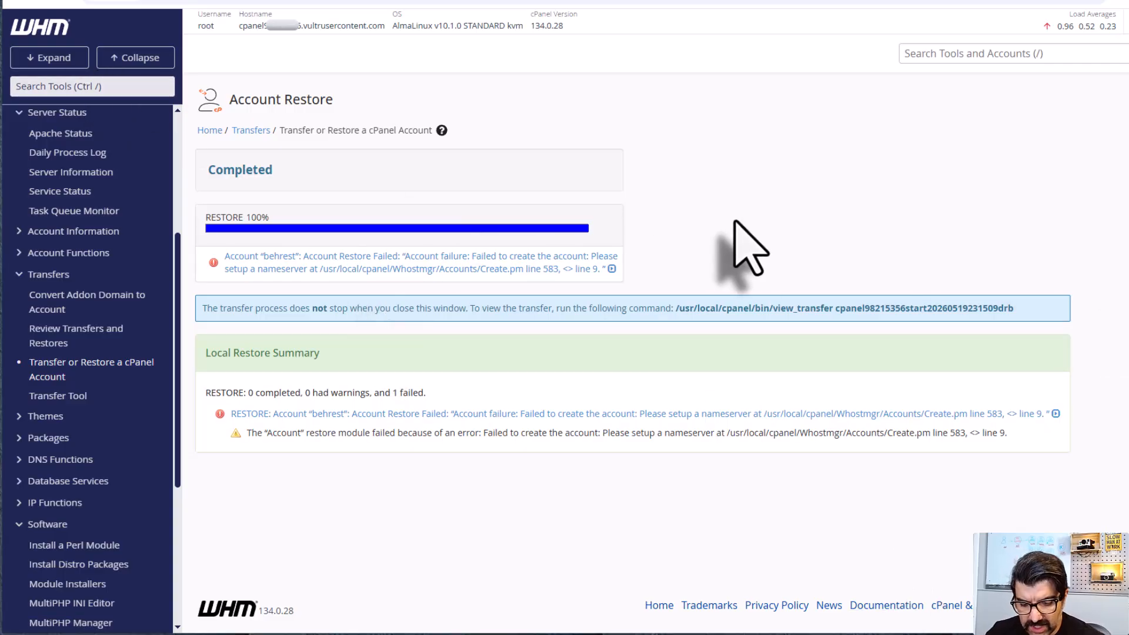
Step: Find Server Configuration in WHM, open Basic WebHost Manager Setup and go to its Nameservers section
key(ctrl+f)
text(ser)
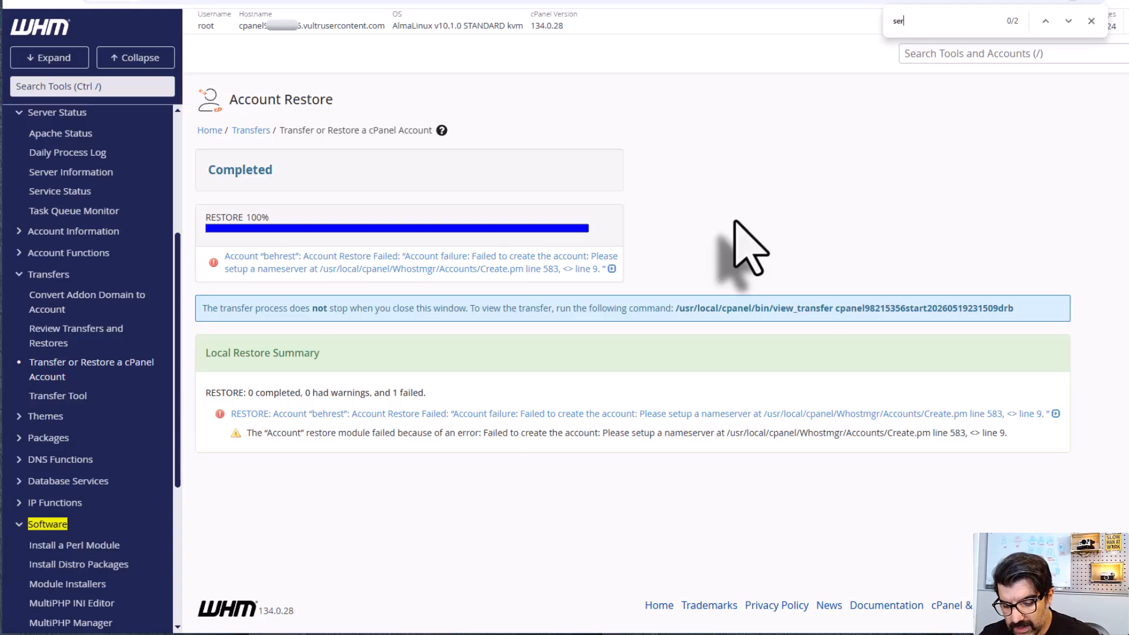
text(ver confi)
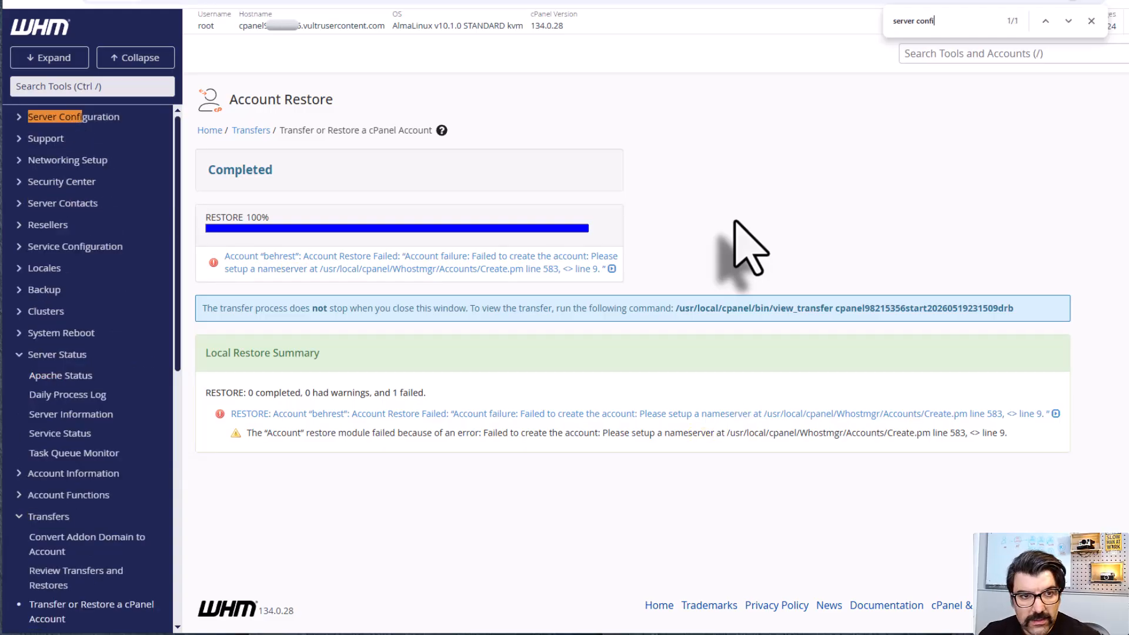
click(20, 117)
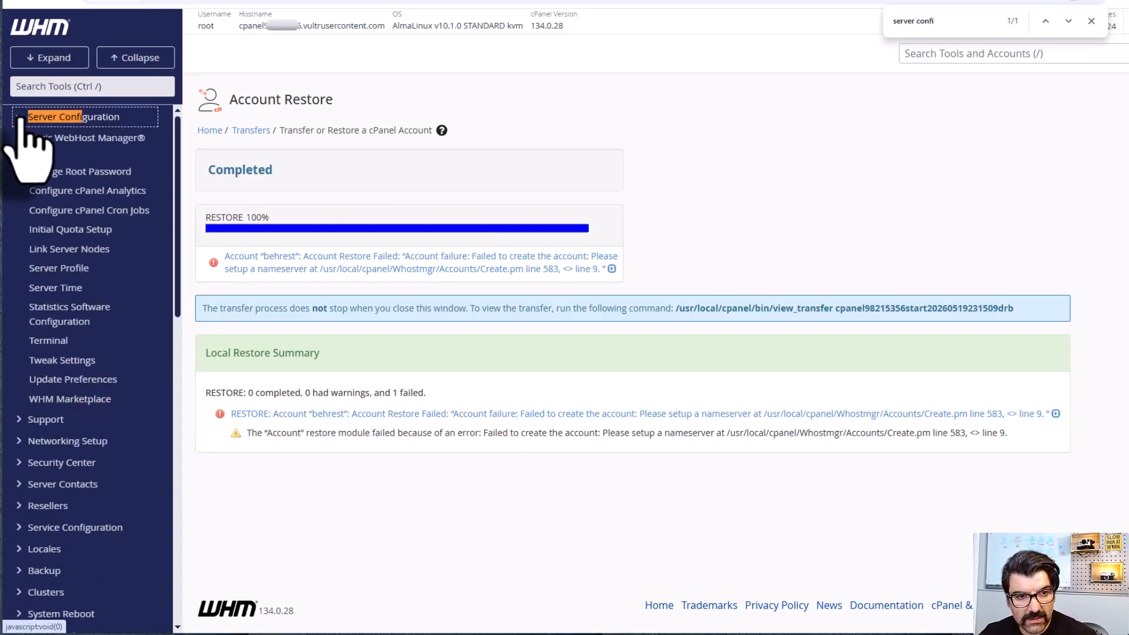
click(50, 144)
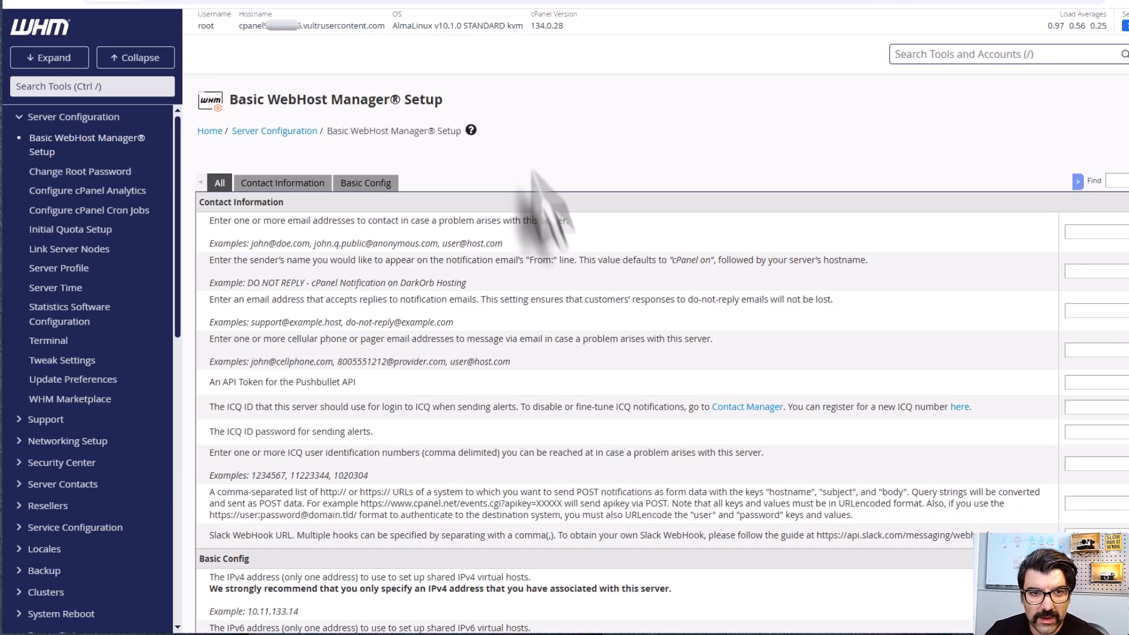
scroll(565, 267, down, 8)
scroll(567, 268, down, 5)
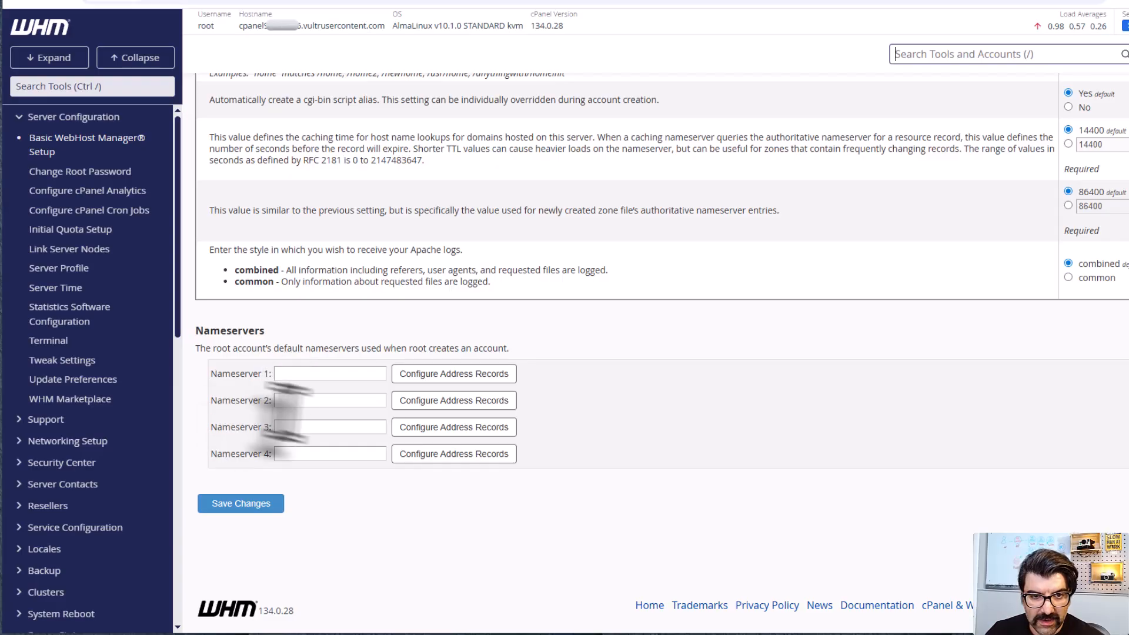
Step: Set Nameserver 1 to ns1.habazna.com and Nameserver 2 to ns2.habazna.com, and save the Basic WebHost Manager Setup changes
click(293, 374)
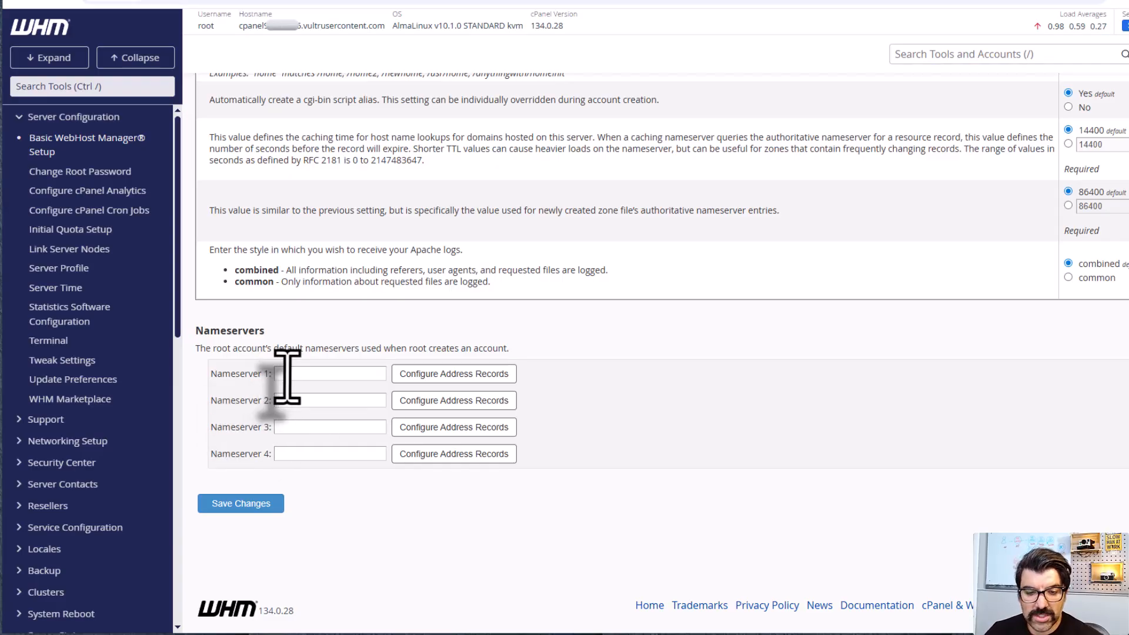
click(287, 374)
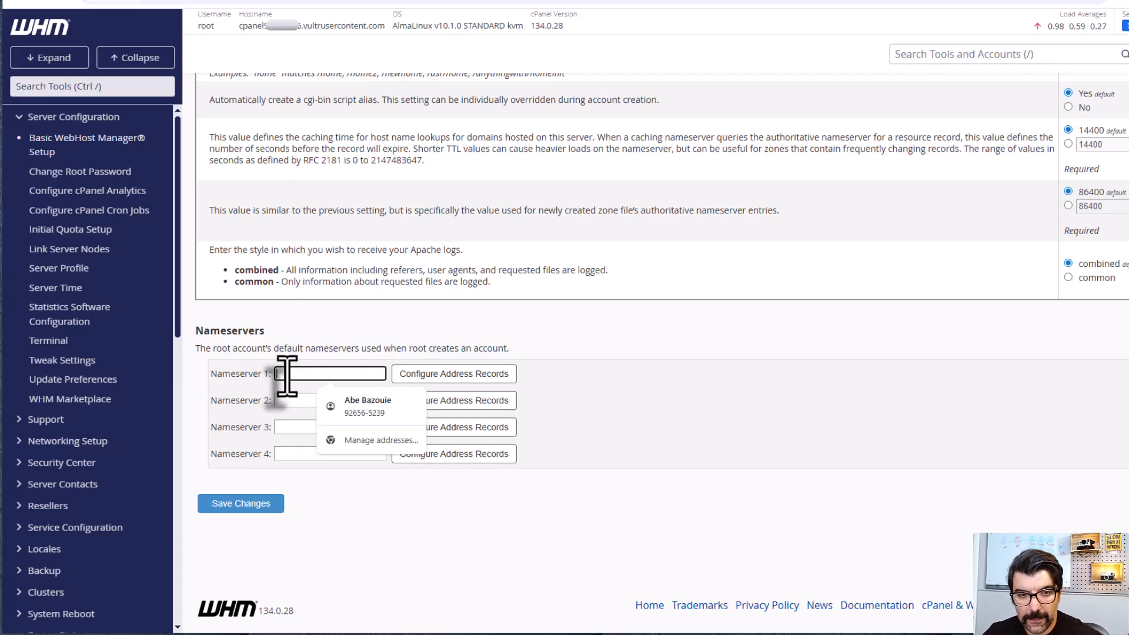
text(ns)
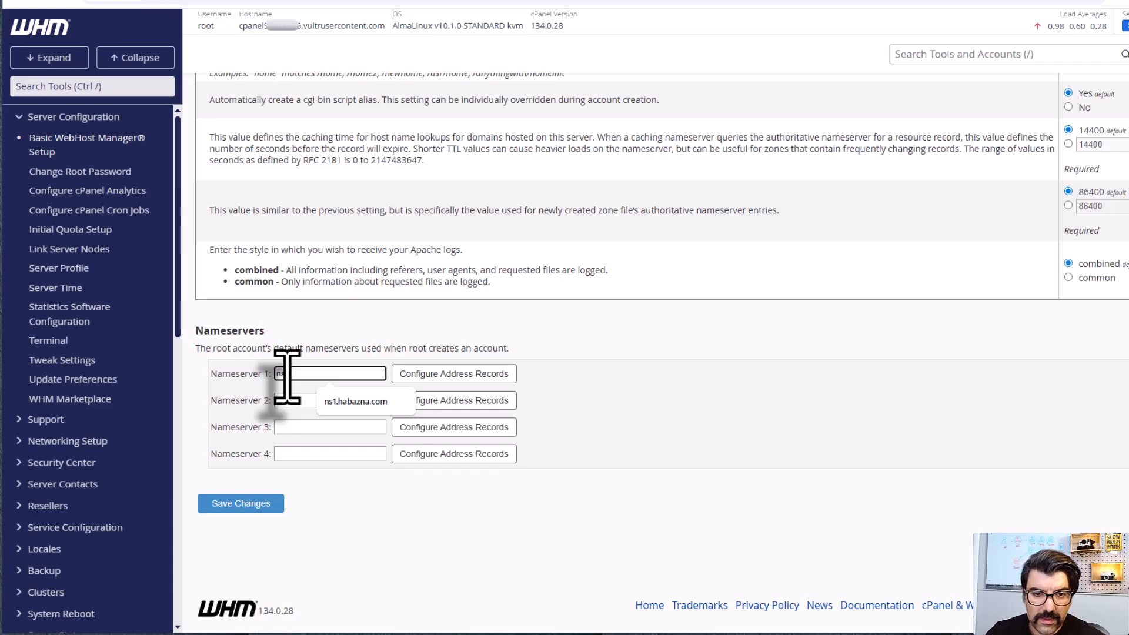
text(1)
click(346, 402)
click(309, 402)
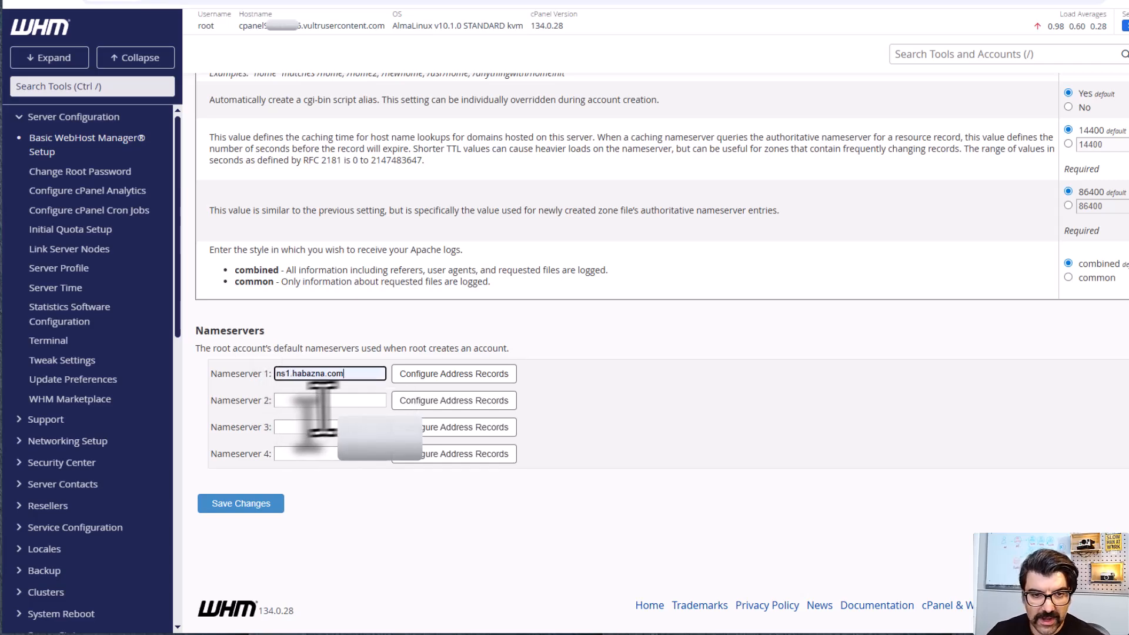
text(ns)
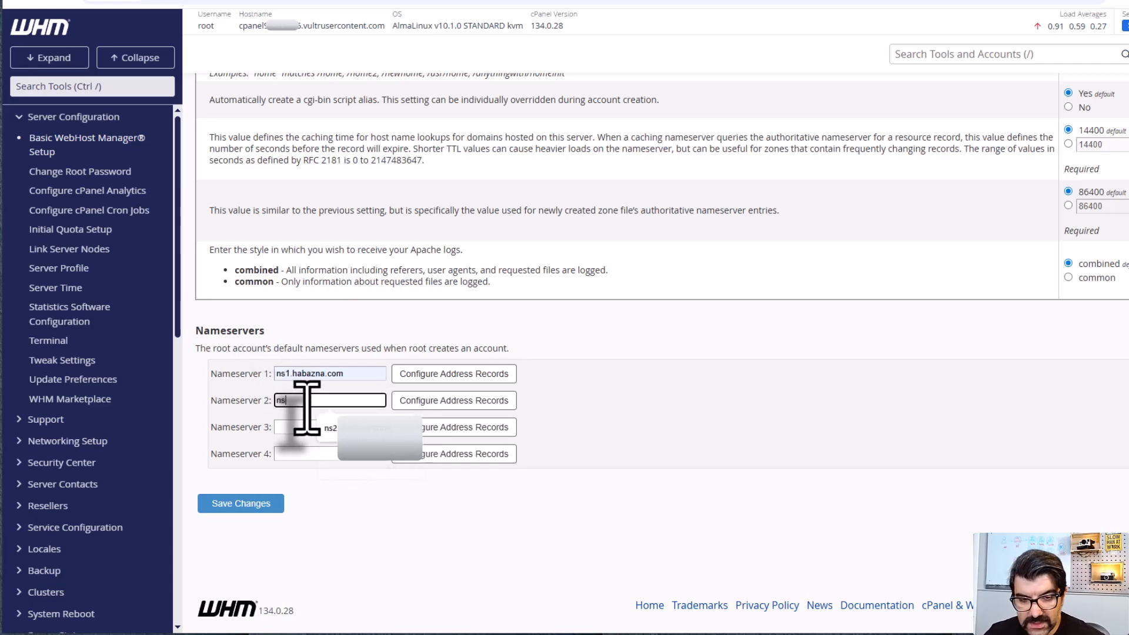
text(2)
click(347, 428)
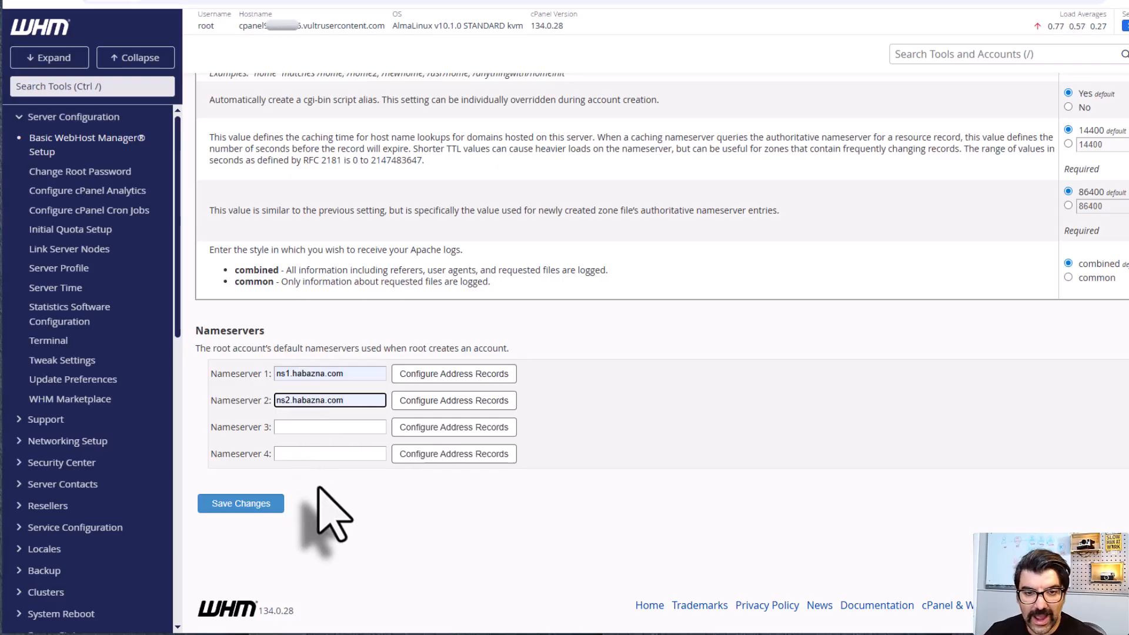
click(246, 509)
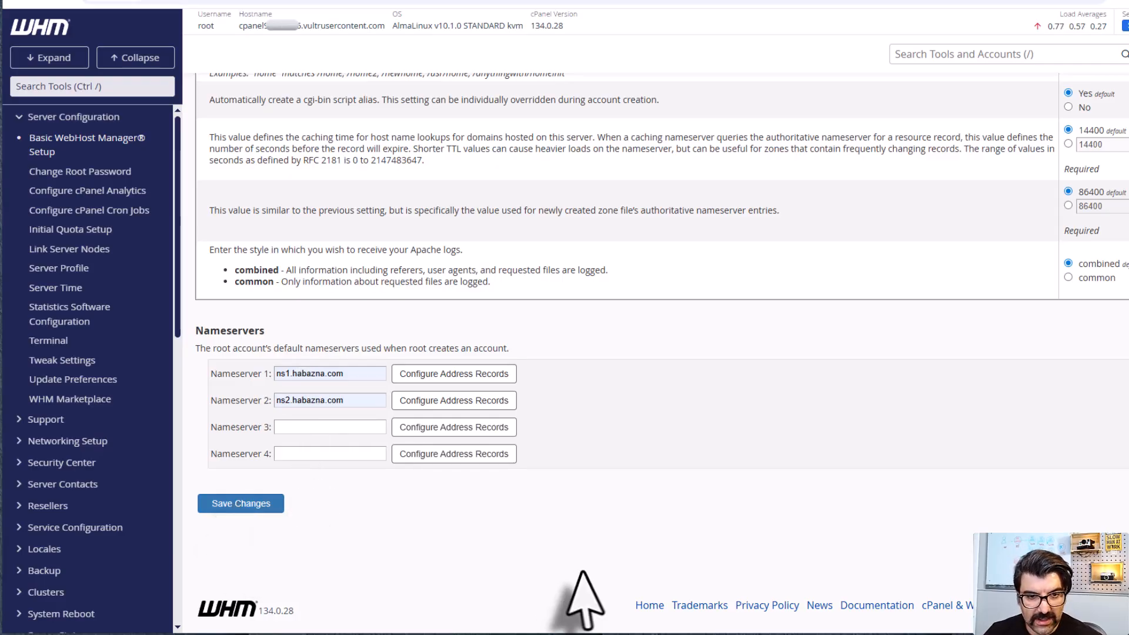
Step: Search the WHM tools for restore and open Transfer or Restore a cPanel Account
click(946, 50)
text(res)
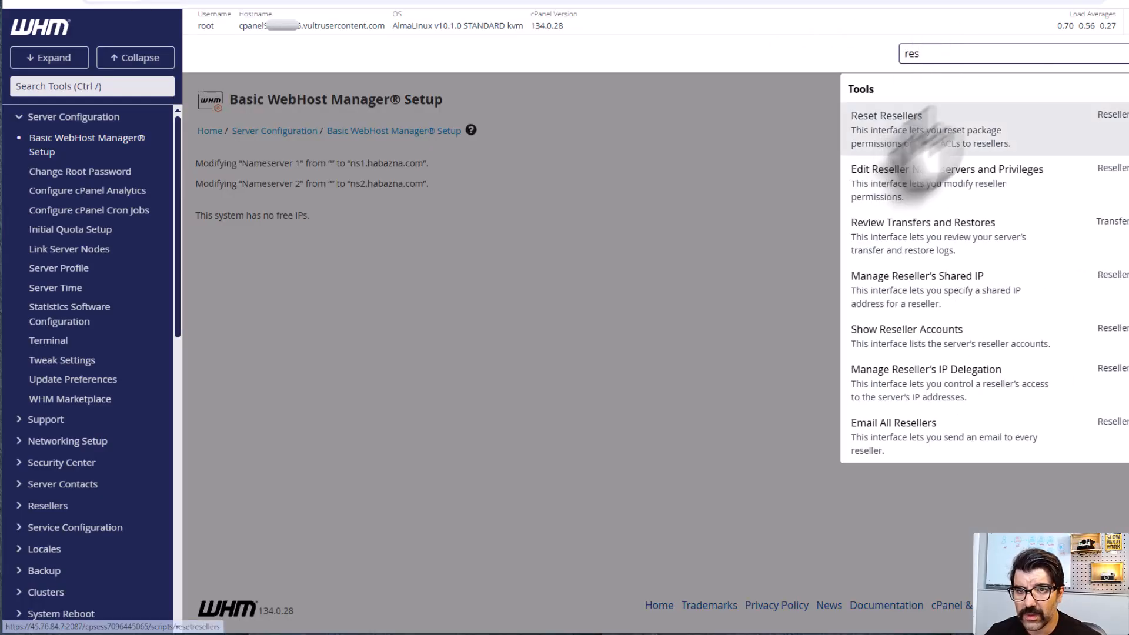
text(tore)
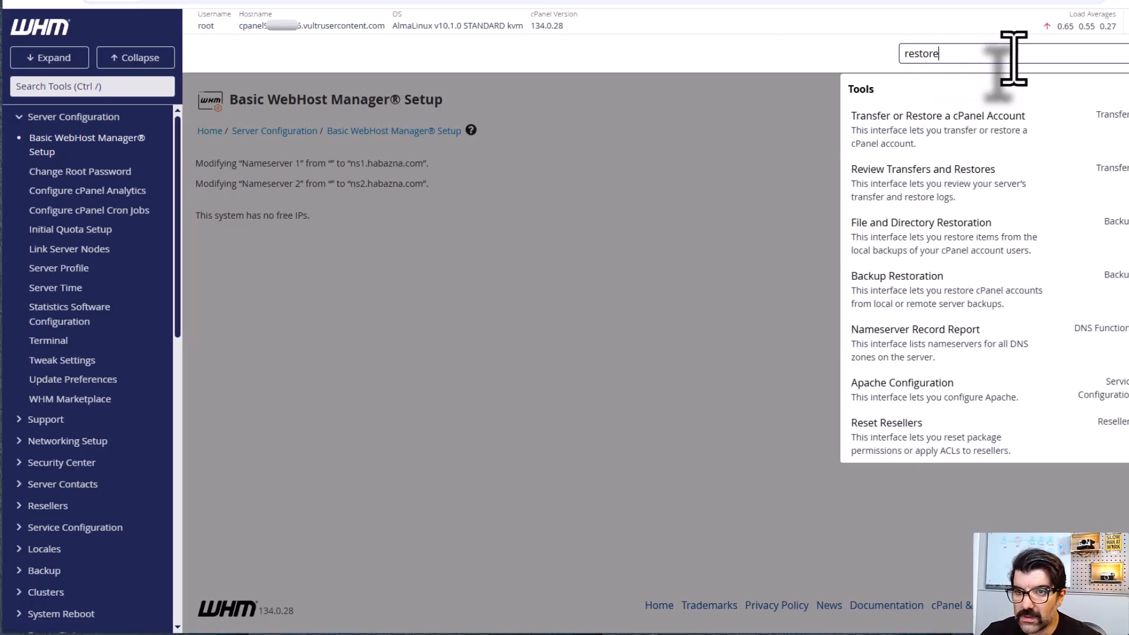
click(935, 138)
Step: Restore the local archive behrest.tar.gz with overwriting of an existing cPanel user enabled, and check the restore summary
scroll(686, 297, down, 7)
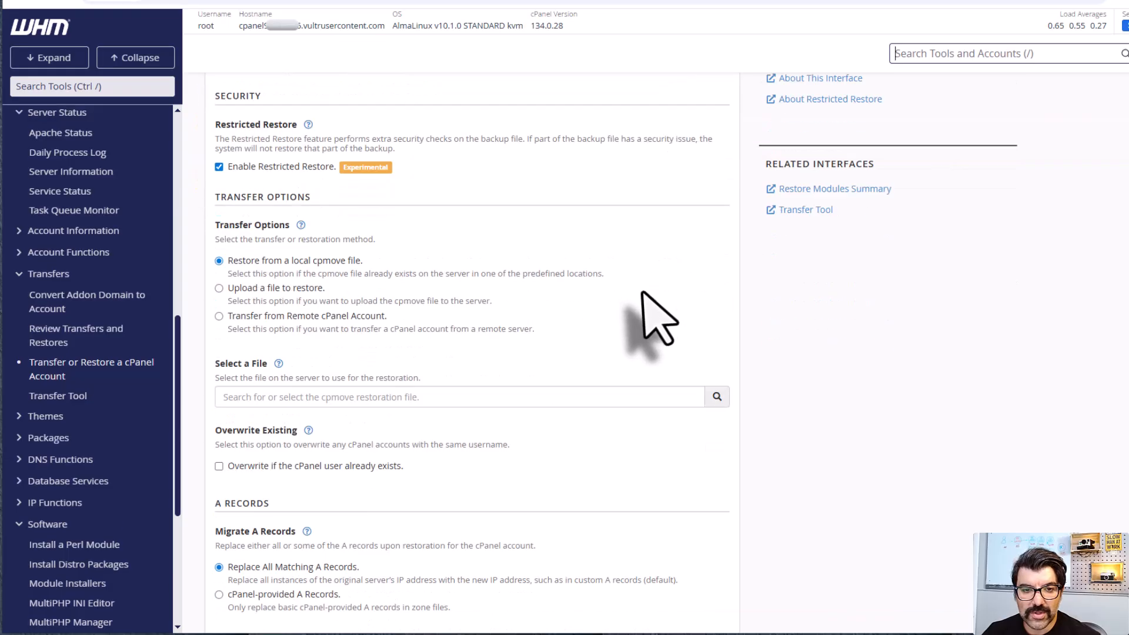
scroll(650, 312, up, 1)
click(573, 215)
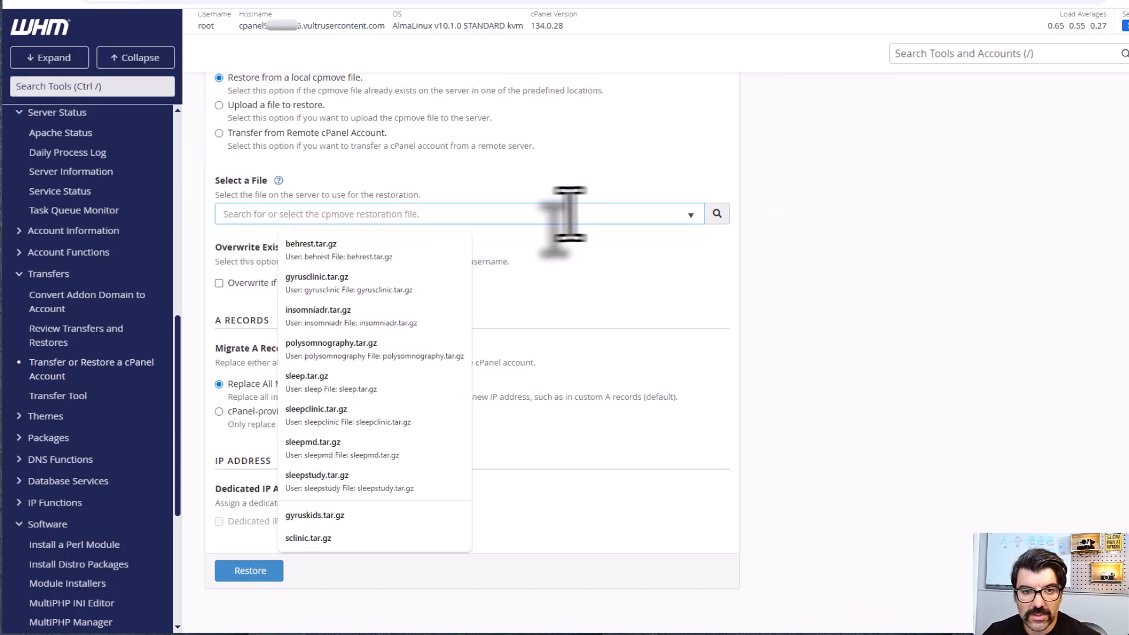
click(377, 250)
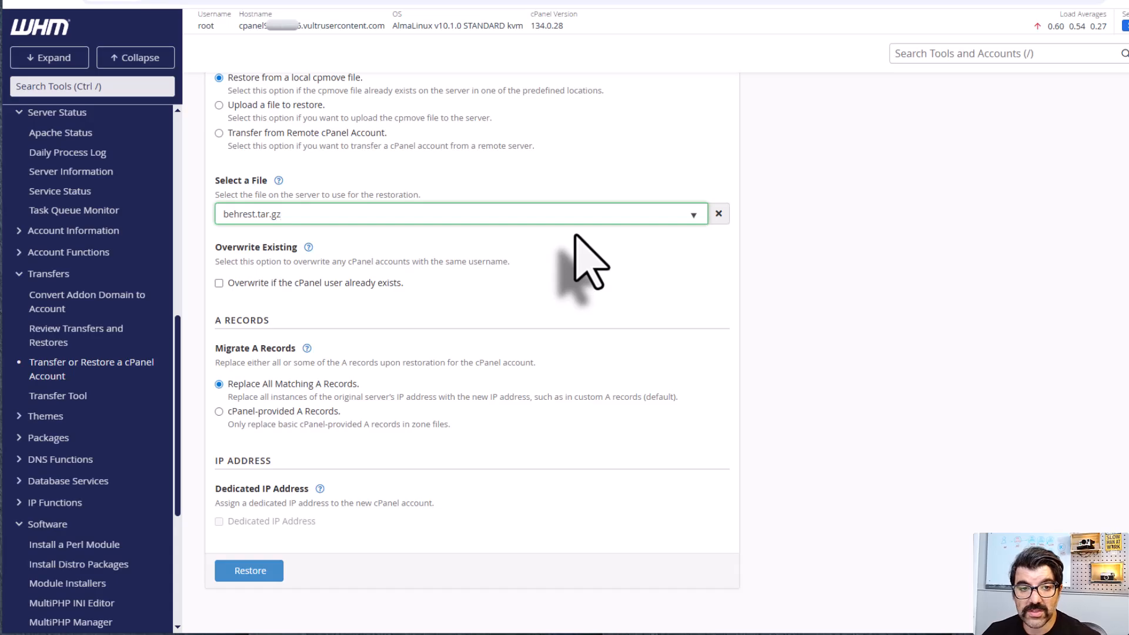
click(220, 284)
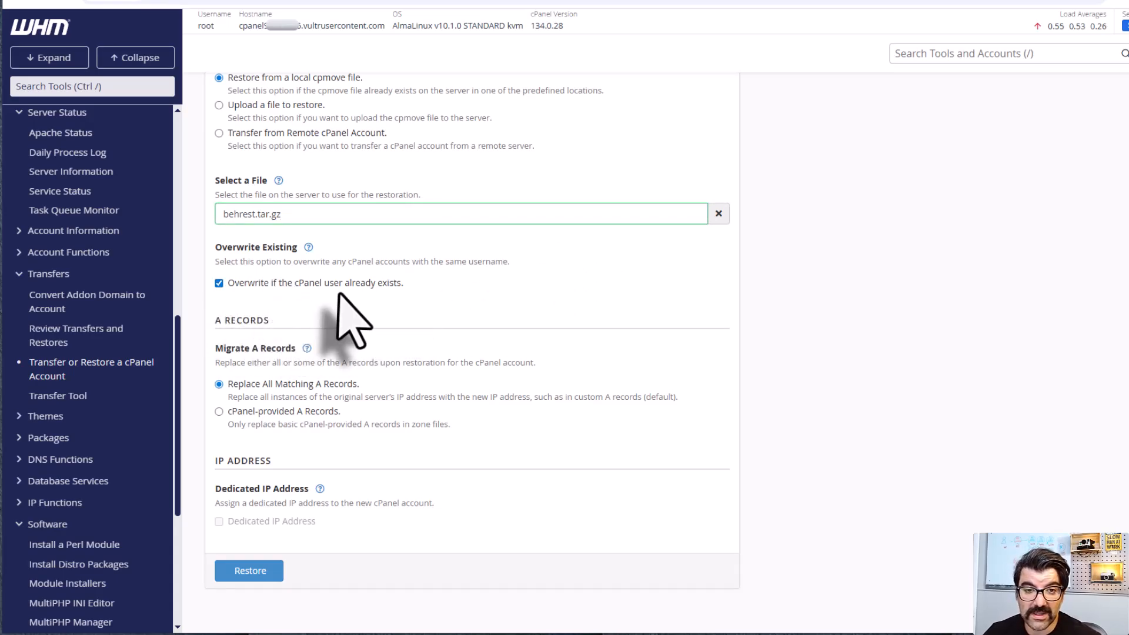
scroll(353, 320, down, 1)
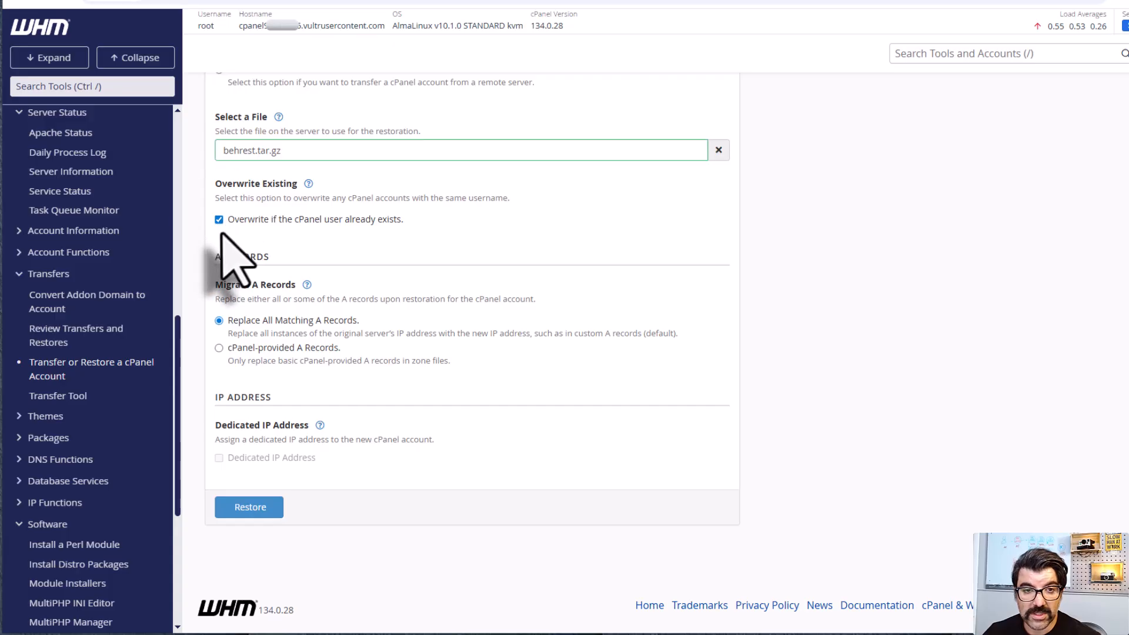
click(253, 507)
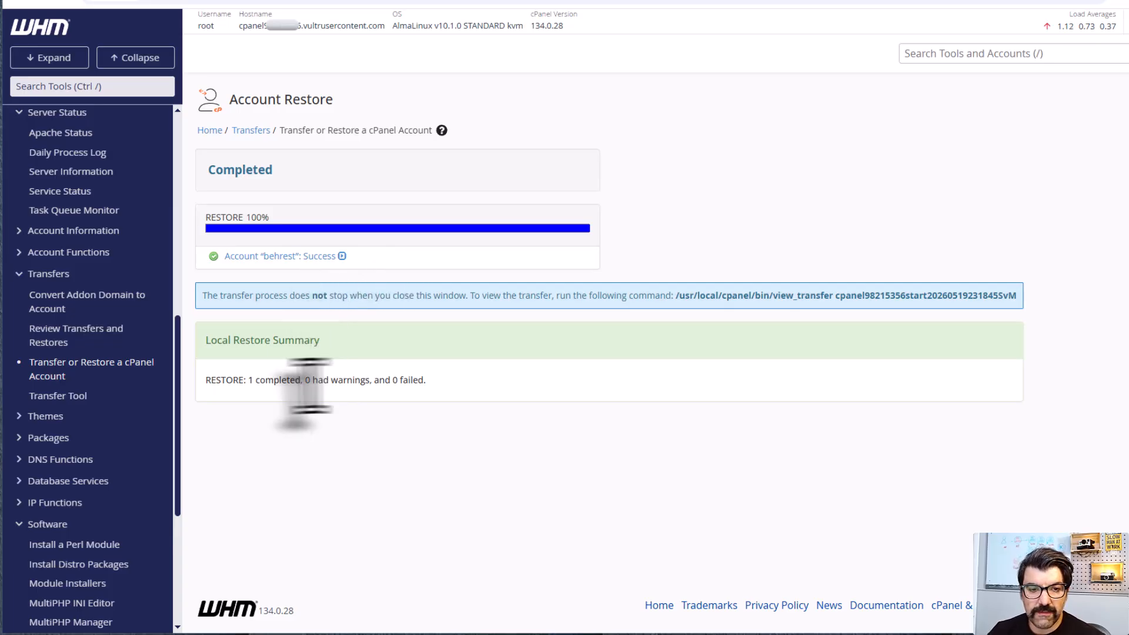
drag(238, 378, 273, 380)
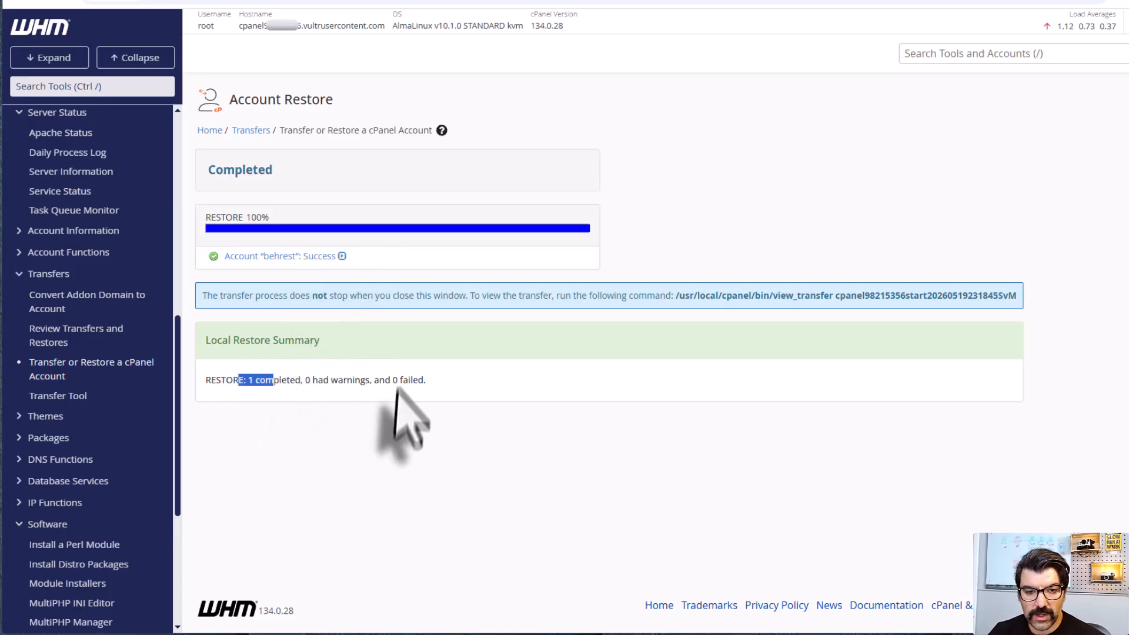
click(497, 393)
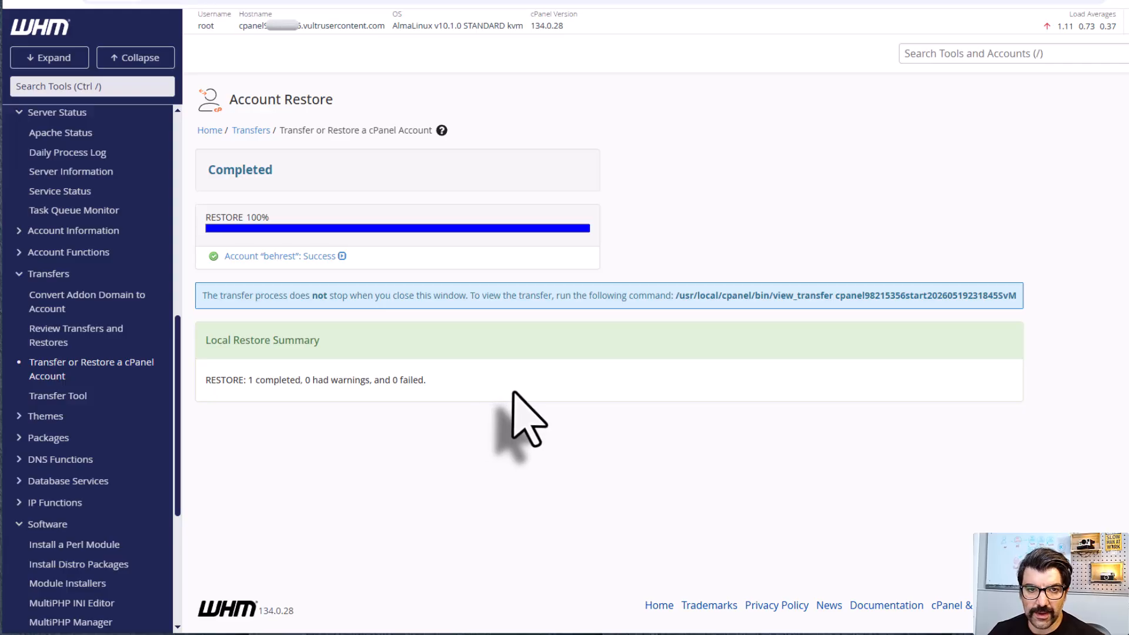
Step: Return to the Transfer or Restore a cPanel Account tool by searching for restore
click(979, 61)
text(re)
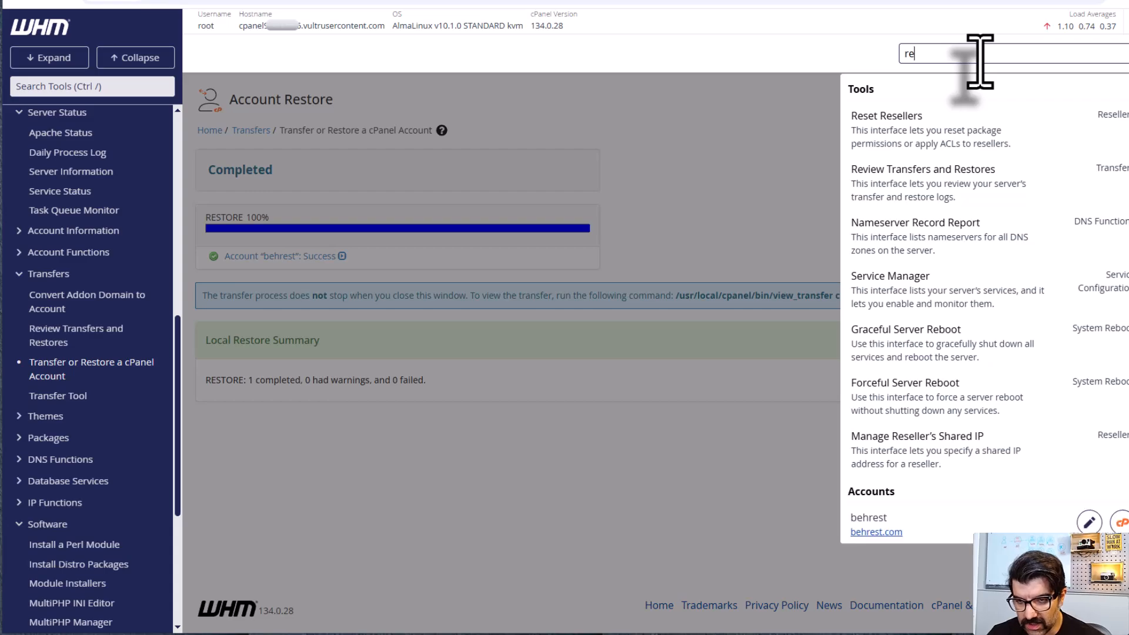
text(store)
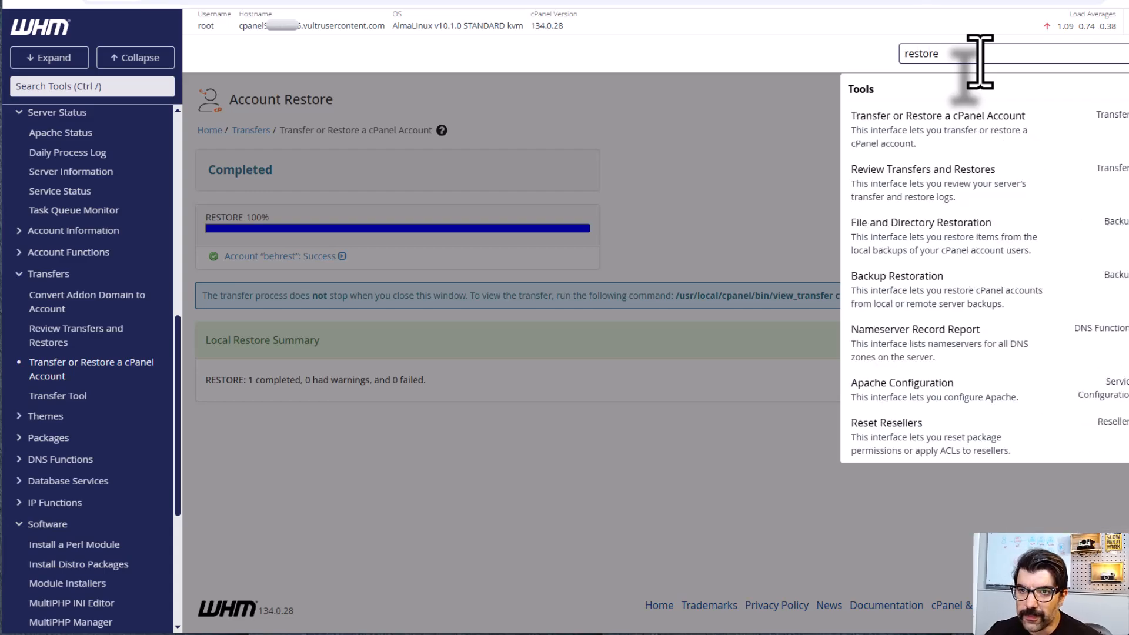
click(937, 147)
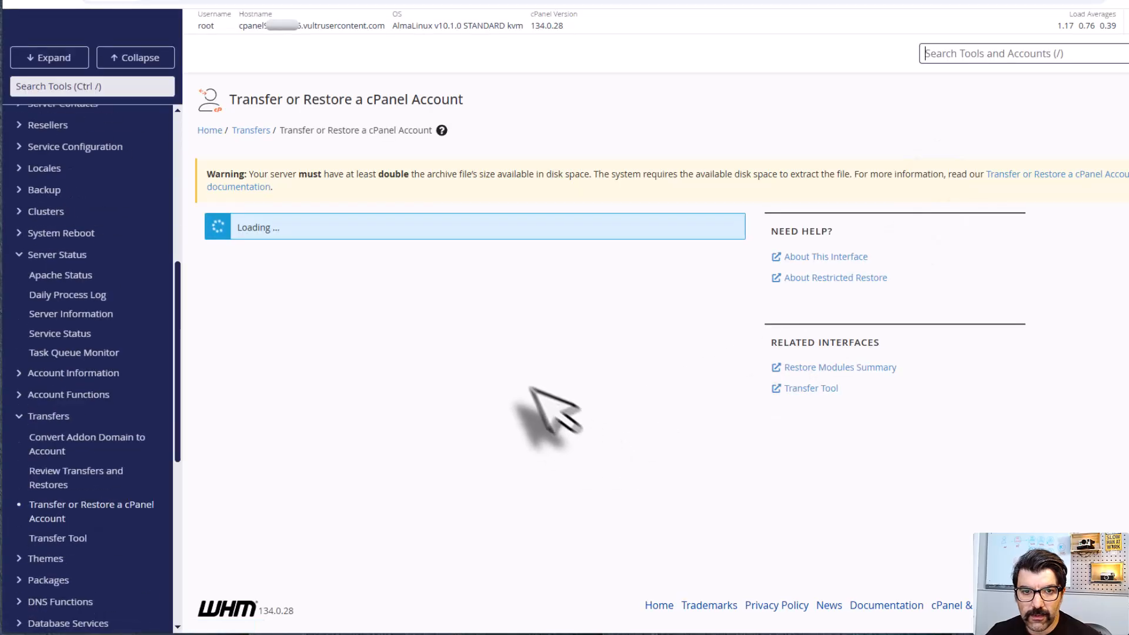
Step: Restore the cPanel account from the local archive sleep.tar.gz without overwriting an existing user
scroll(535, 403, down, 4)
click(545, 320)
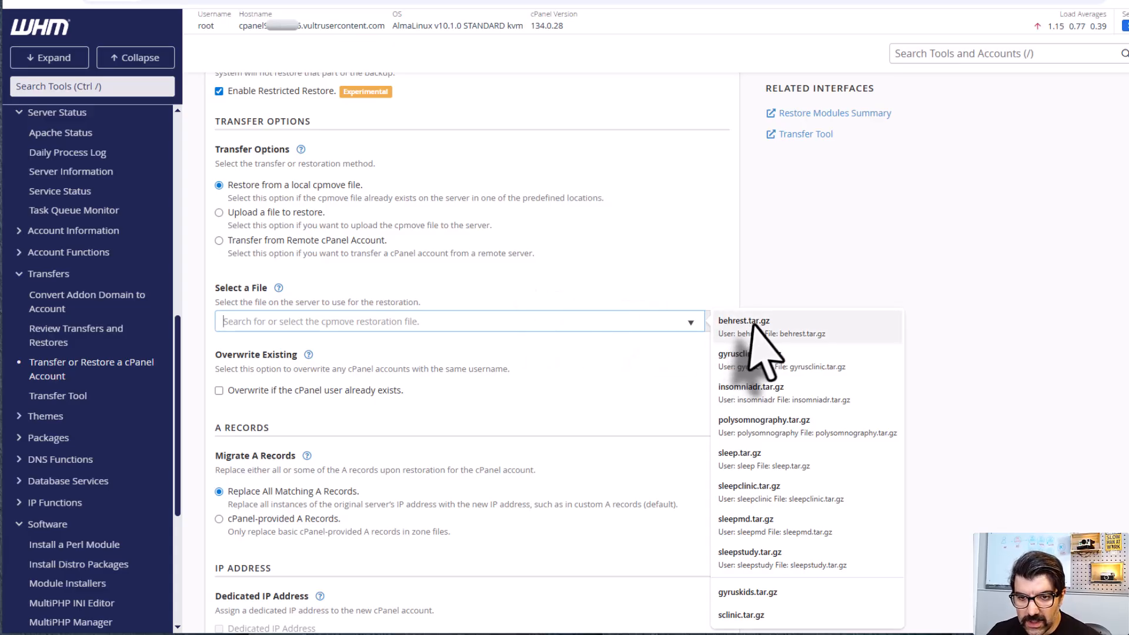
click(767, 464)
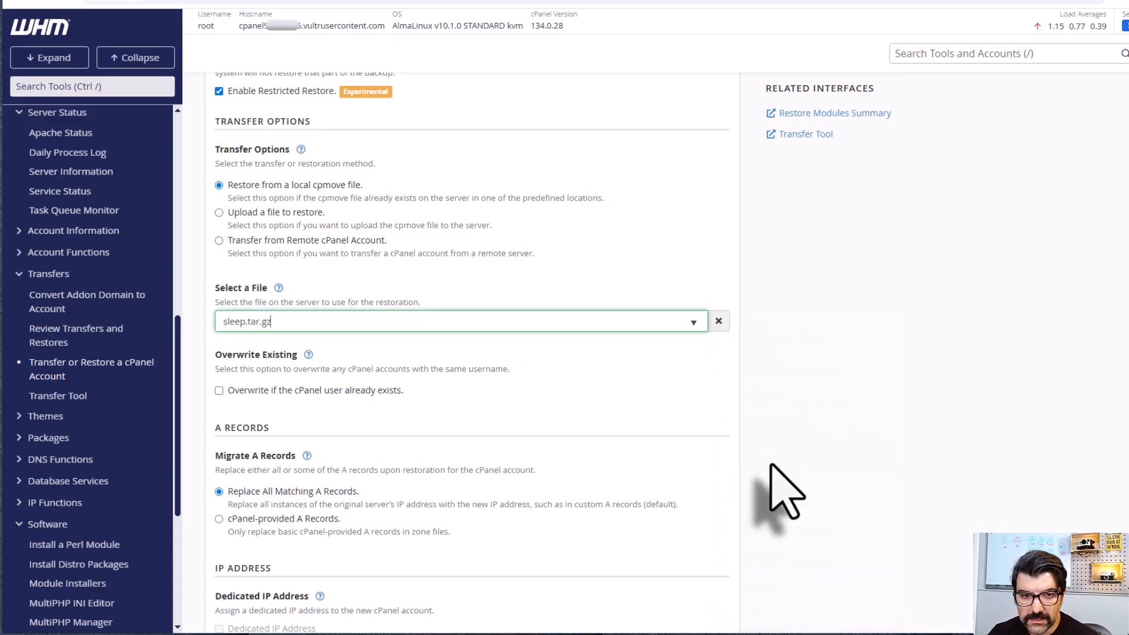
scroll(517, 429, down, 3)
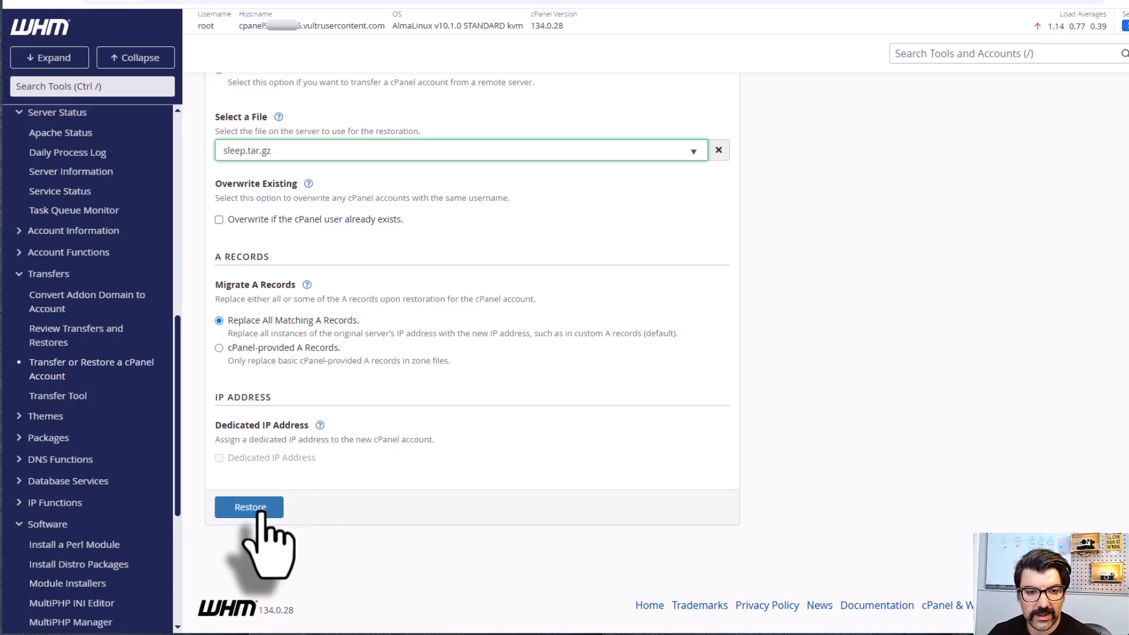
click(259, 509)
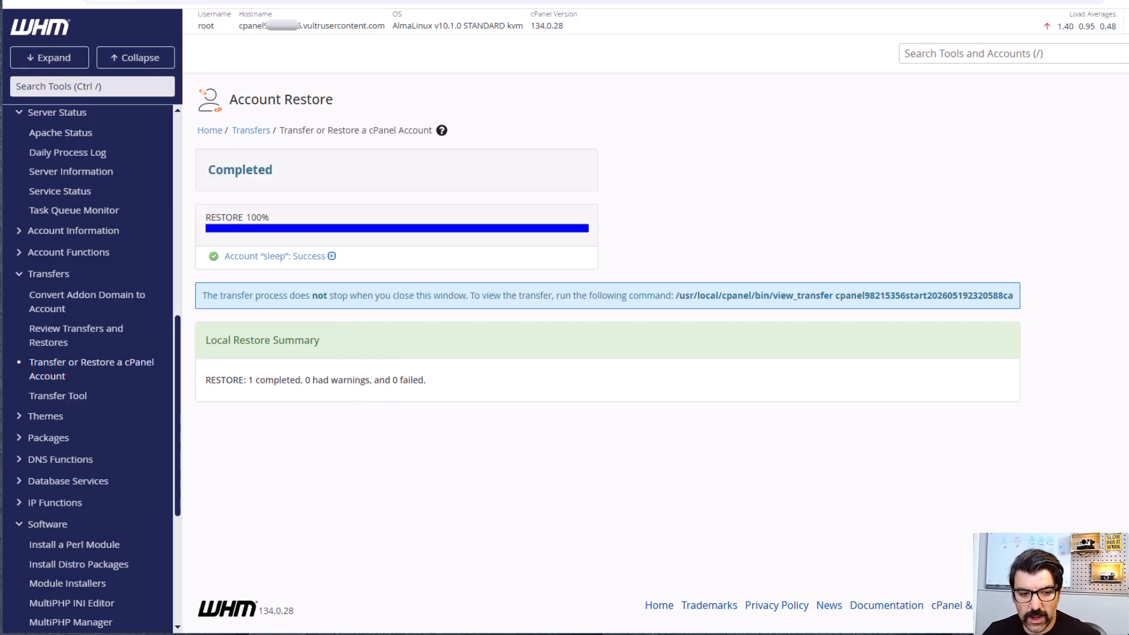
Step: Open the Windows folder c:\Windows\system32\drivers\etc from the Run dialog and move its window into full view
key(super+r)
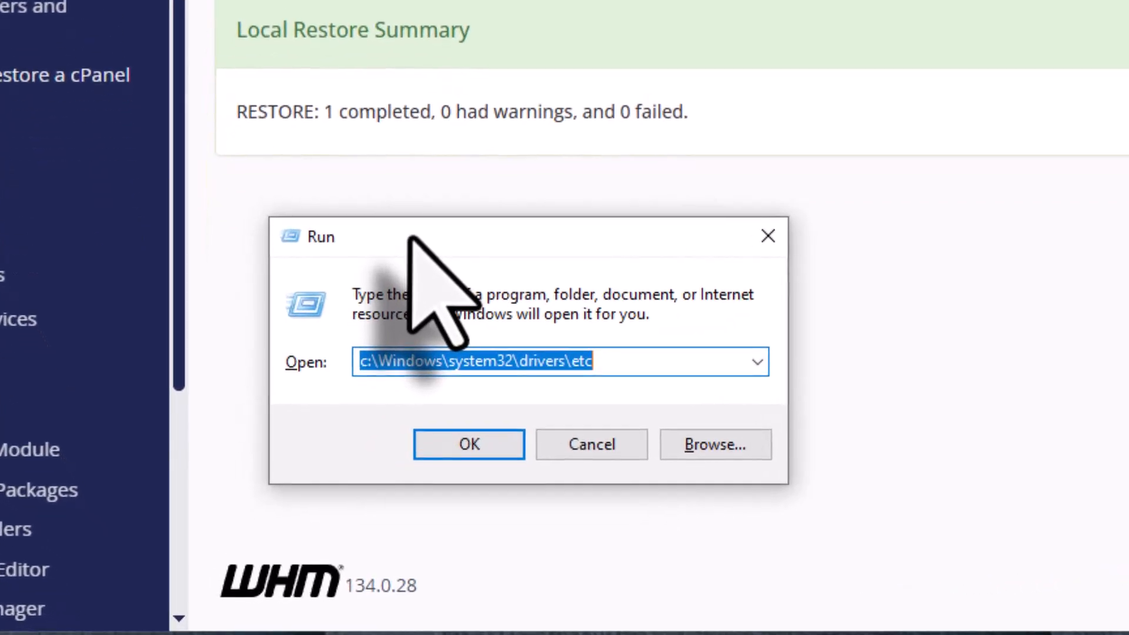
key(Home)
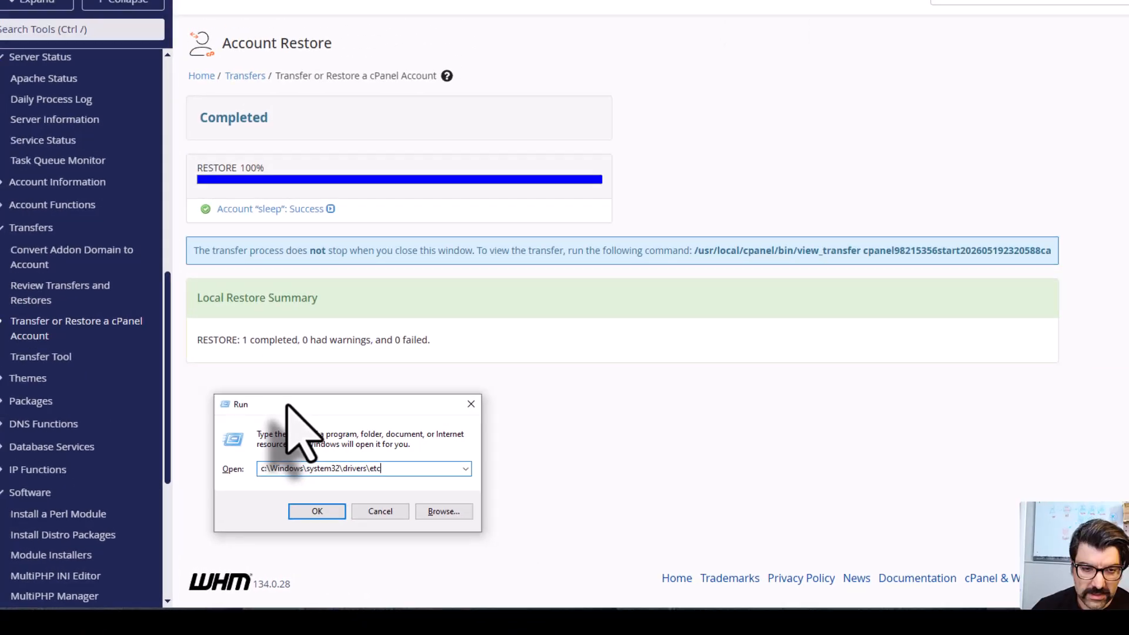
key(Return)
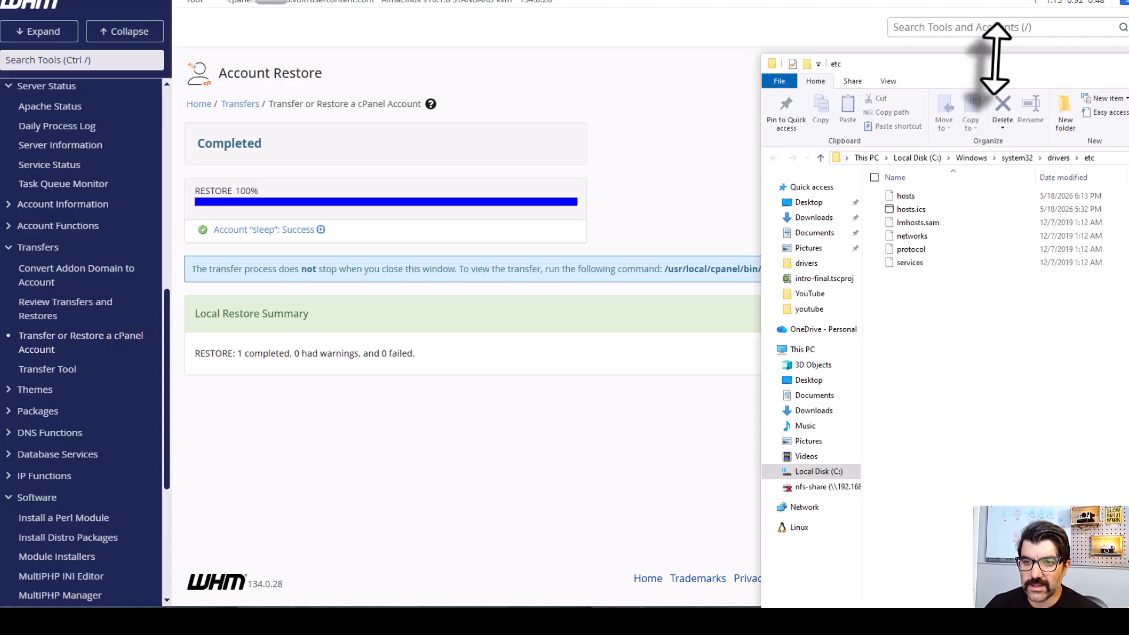
drag(997, 59, 541, 7)
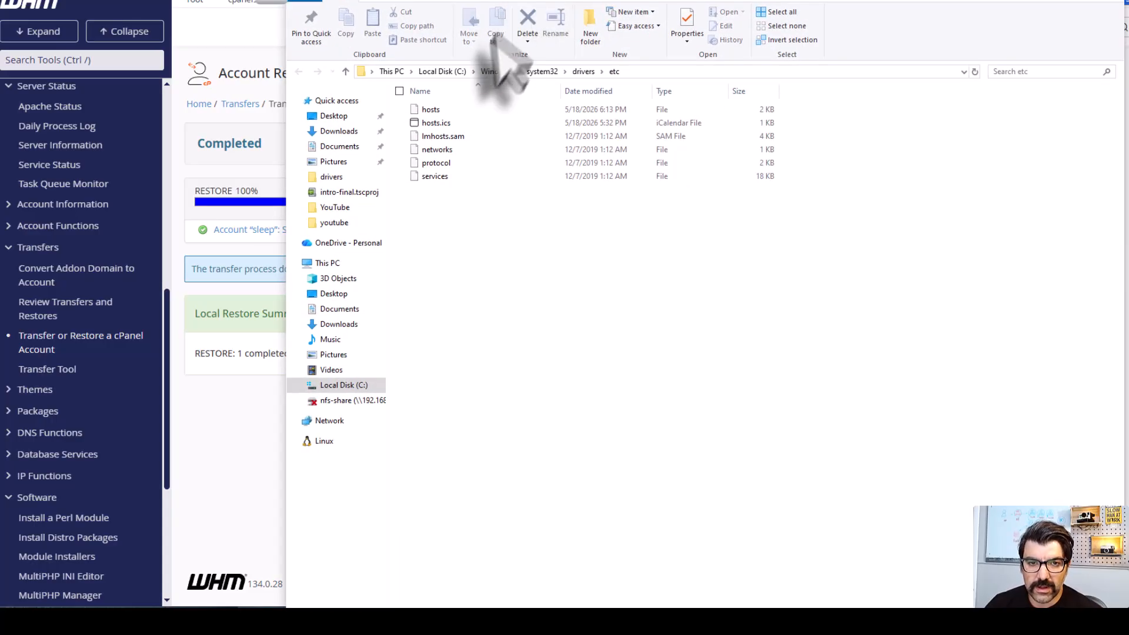
Step: Open the hosts file in Notepad, bring its window into view and examine the commented 127.0.0.1 localhost example line
click(433, 110)
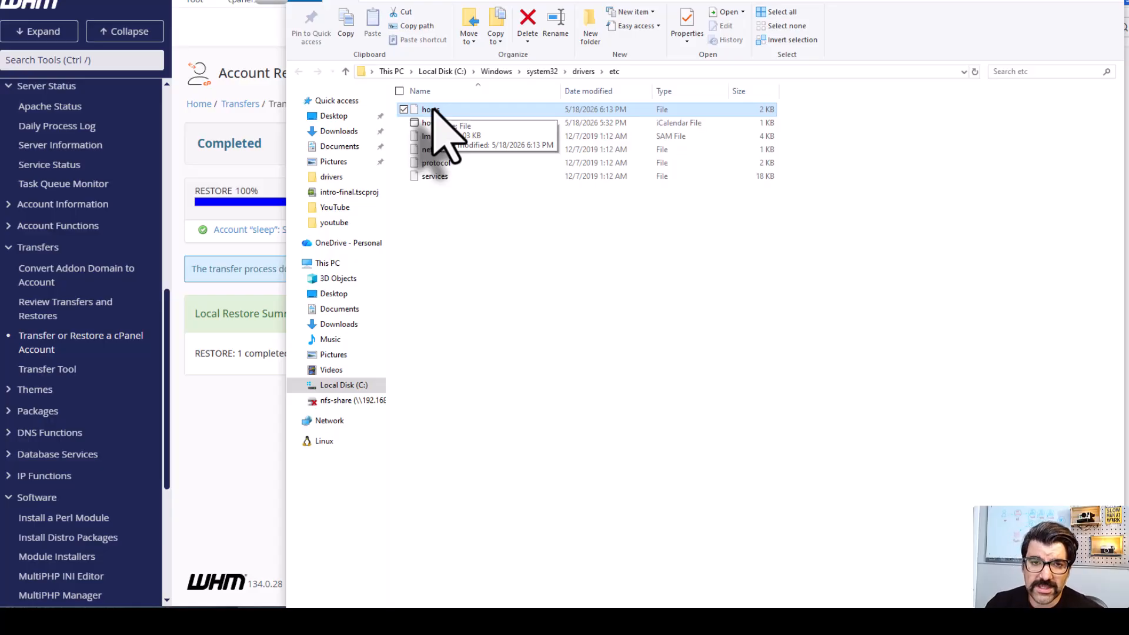
right_click(416, 108)
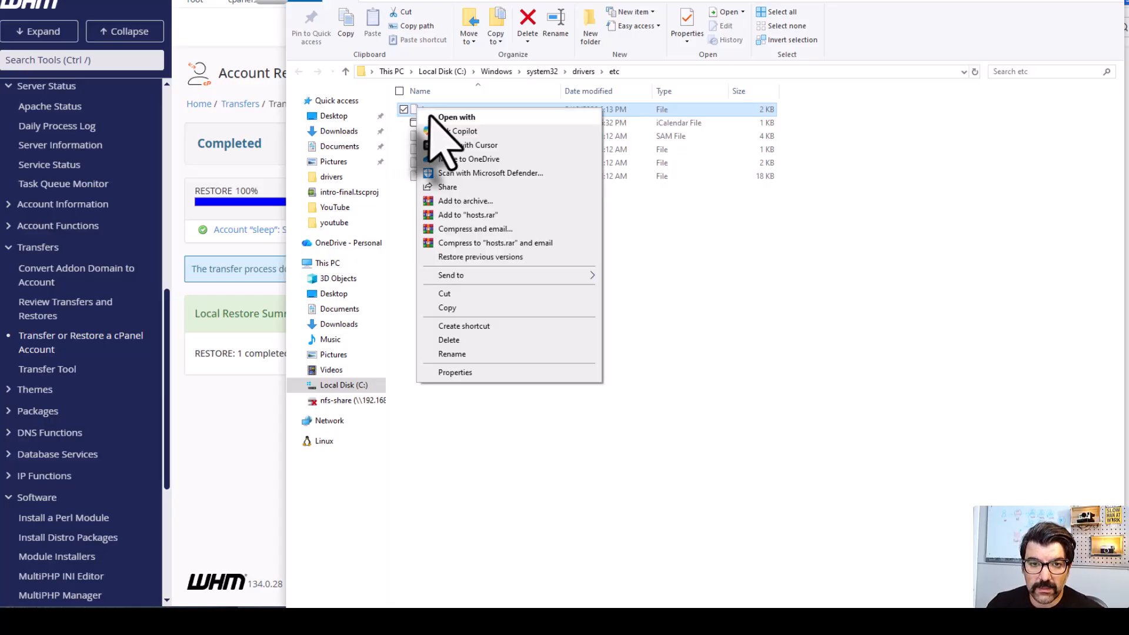
click(435, 118)
click(1011, 263)
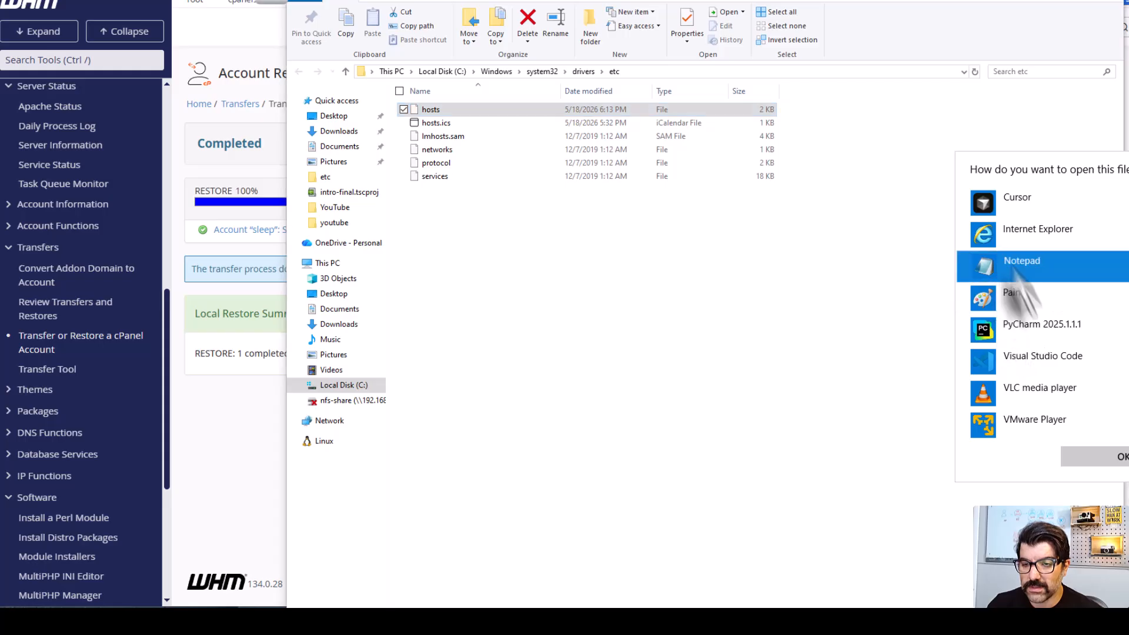
click(1099, 460)
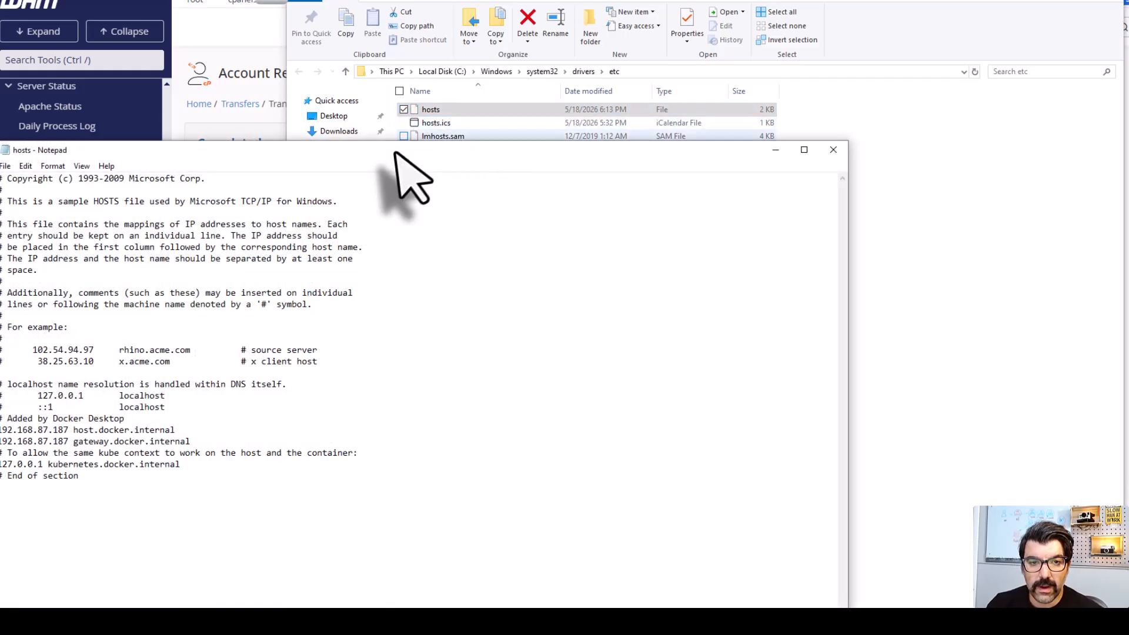
drag(582, 50, 590, 42)
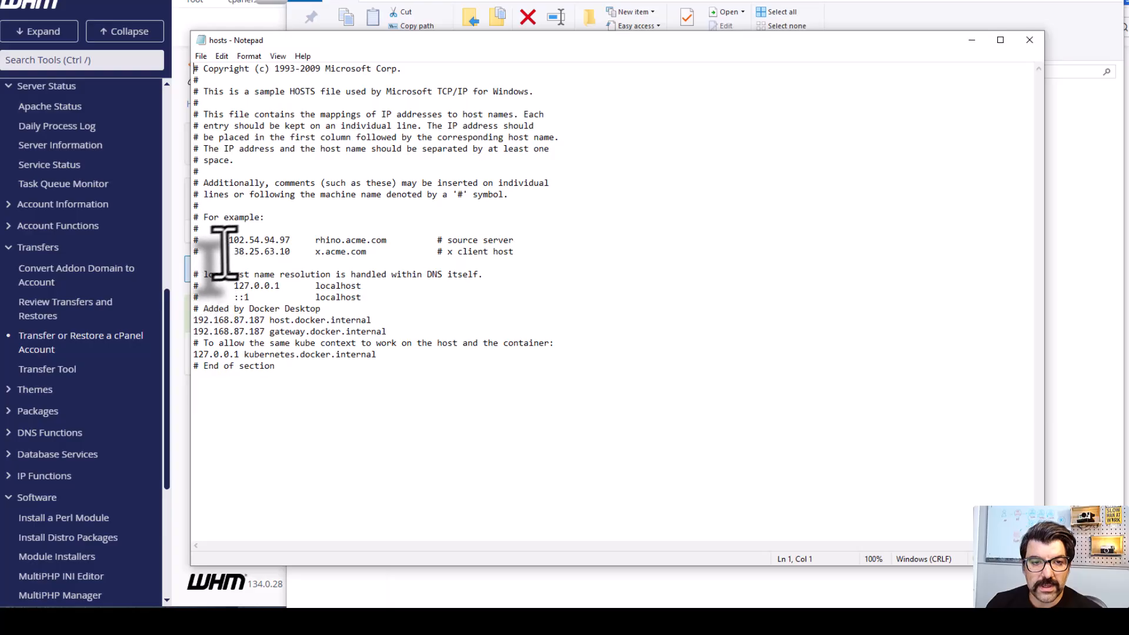
drag(234, 286, 279, 287)
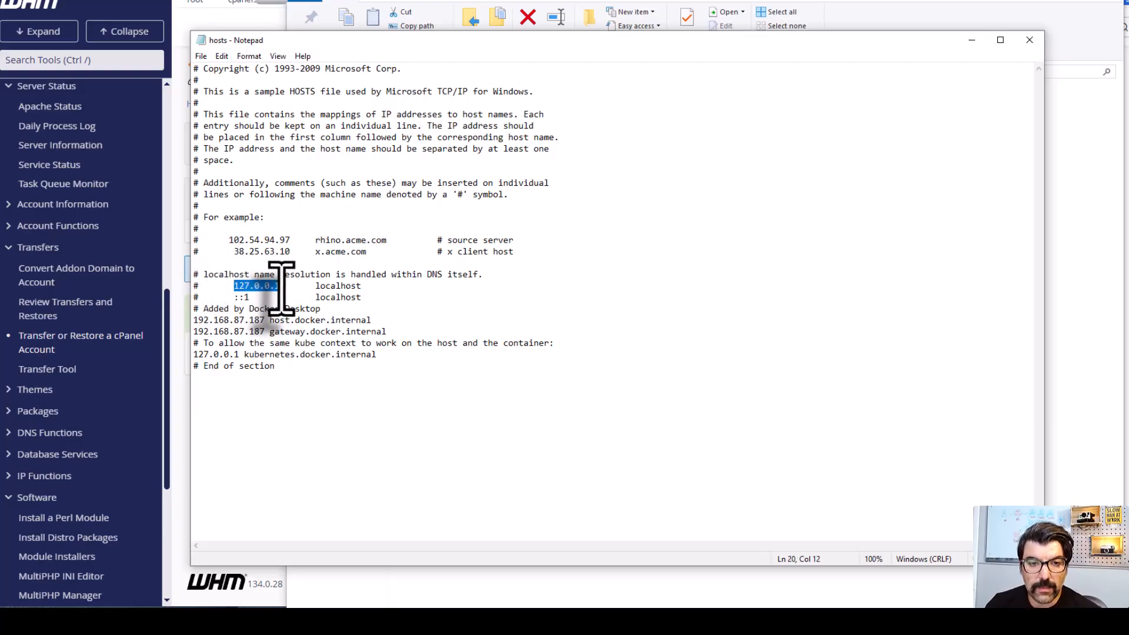
double_click(332, 286)
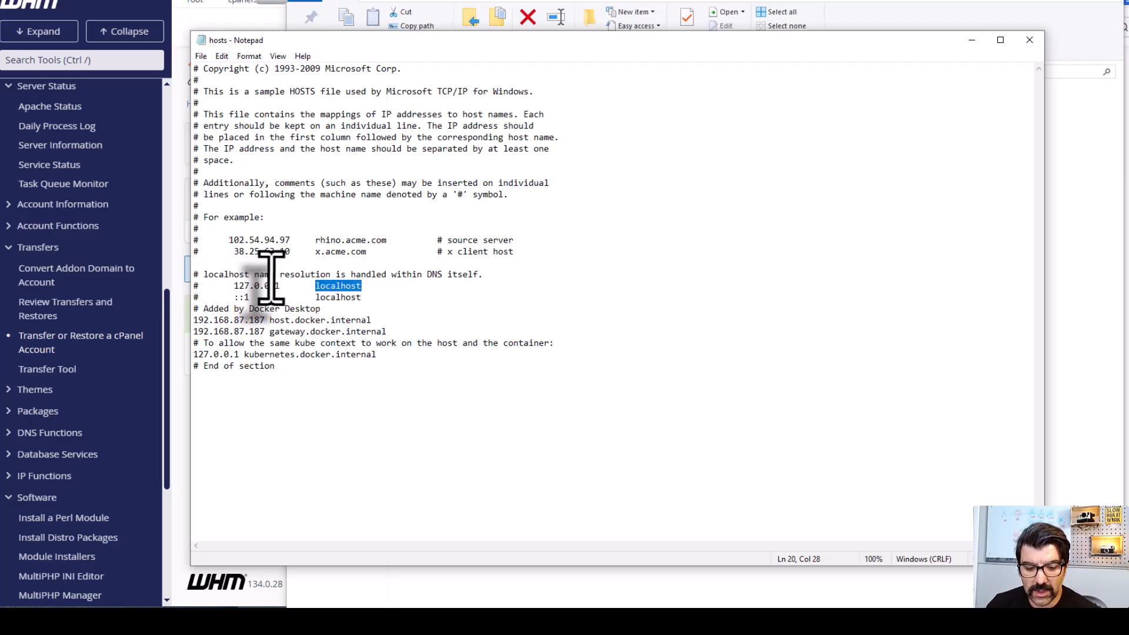
Step: Ping localhost from the Run dialog to test local name resolution
key(super)
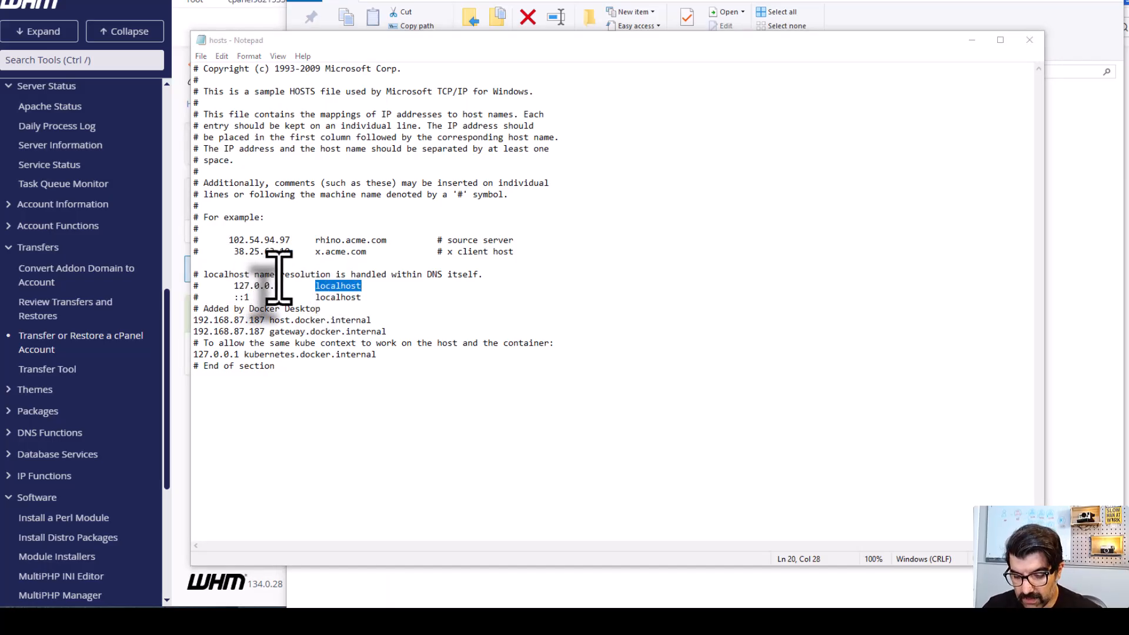
text(cmd)
key(Return)
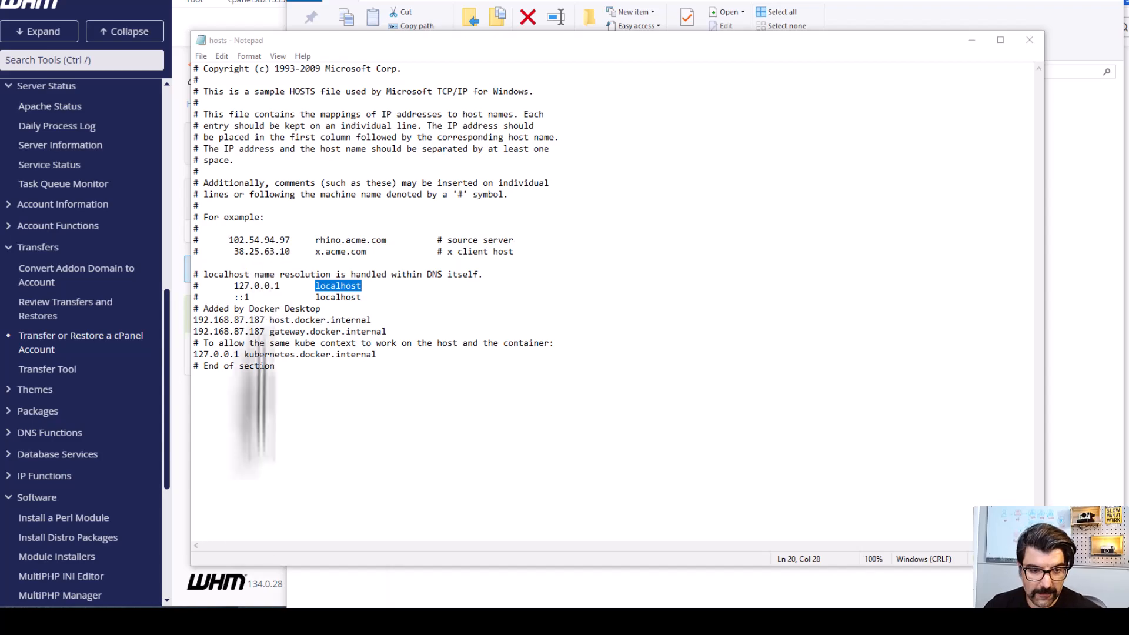
drag(275, 457, 321, 367)
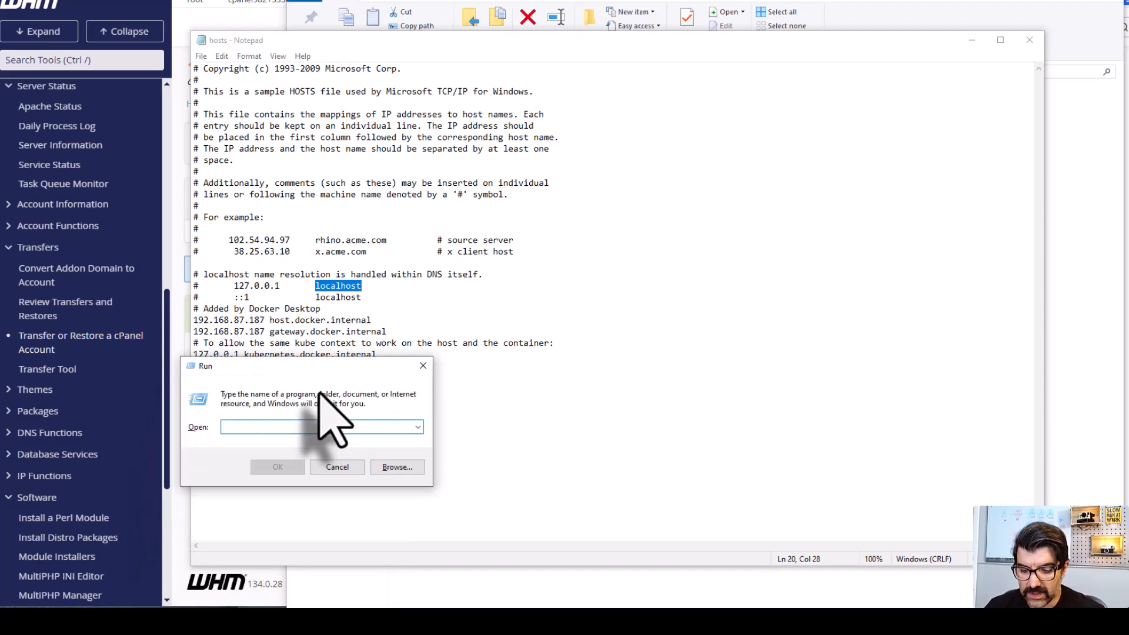
text(ping)
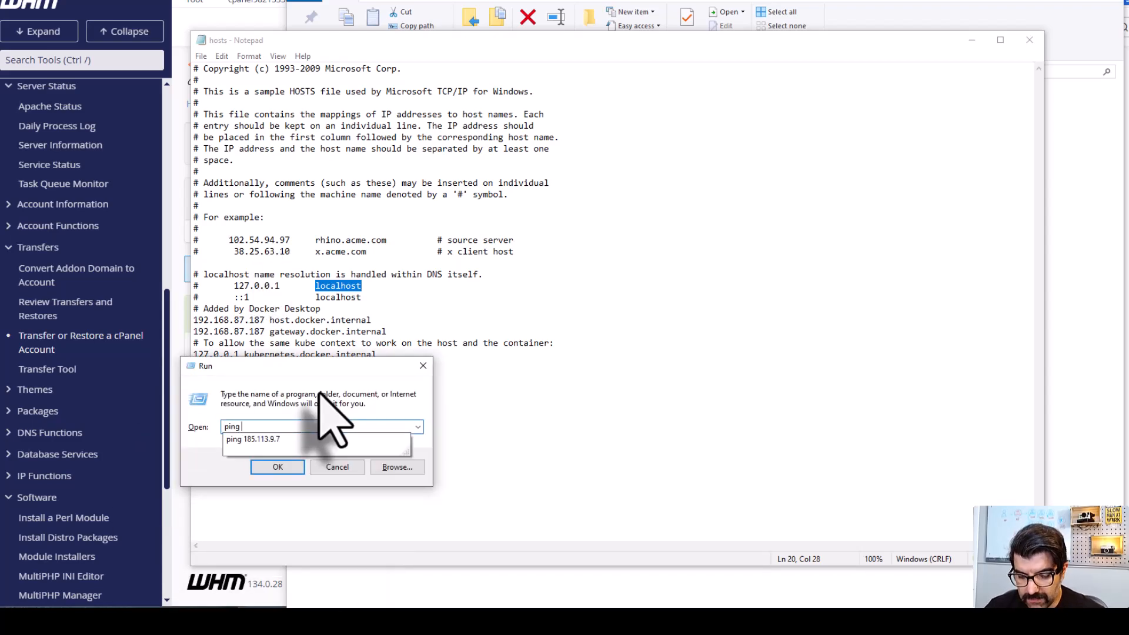
text( loca)
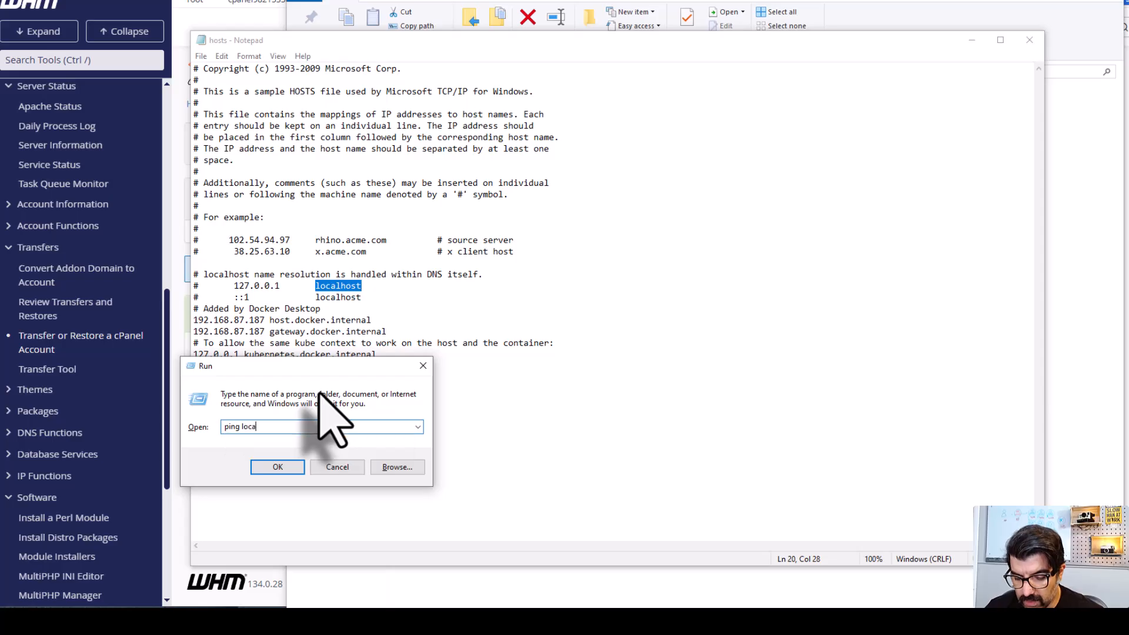
text(lhost)
key(Return)
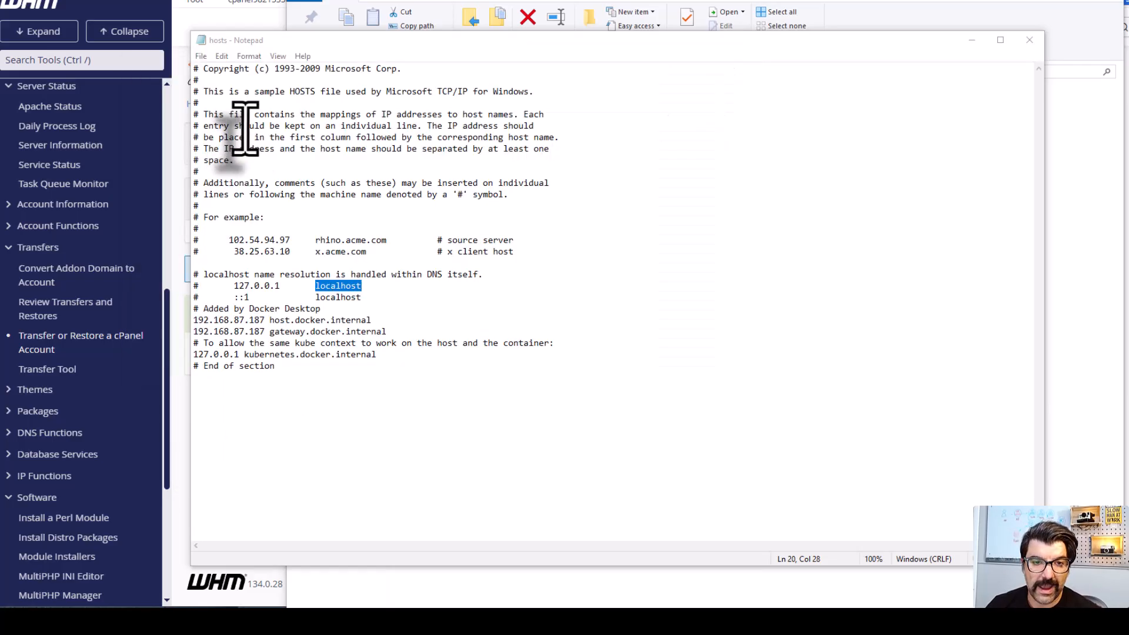
Step: Uncomment the 127.0.0.1 localhost line in the hosts file and add blank lines after "# End of section"
click(200, 287)
key(BackSpace)
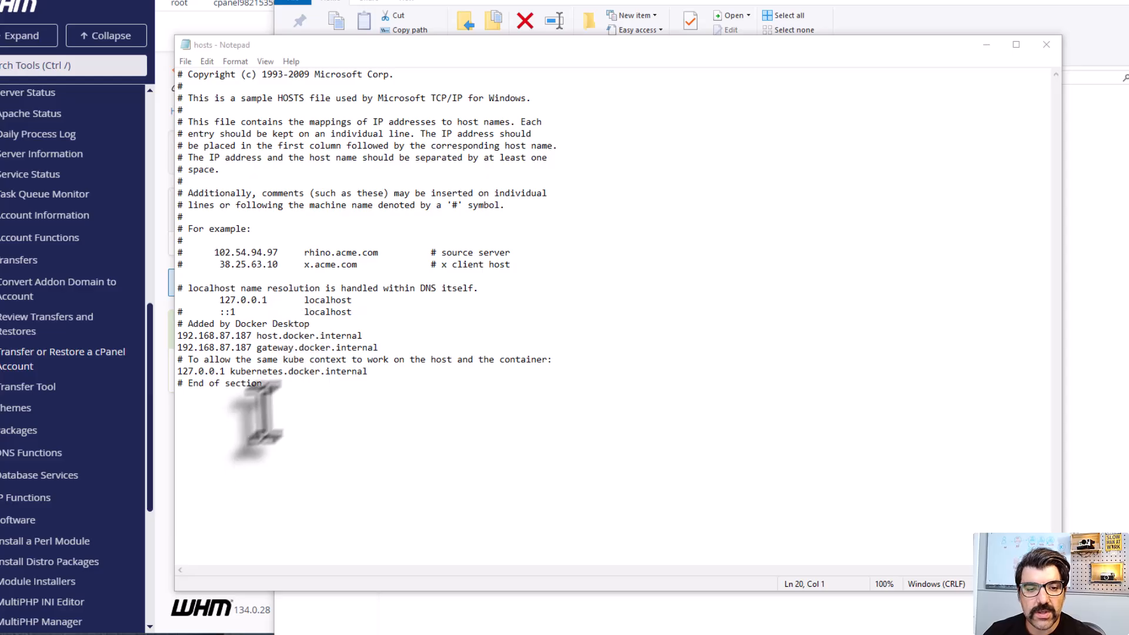
click(274, 405)
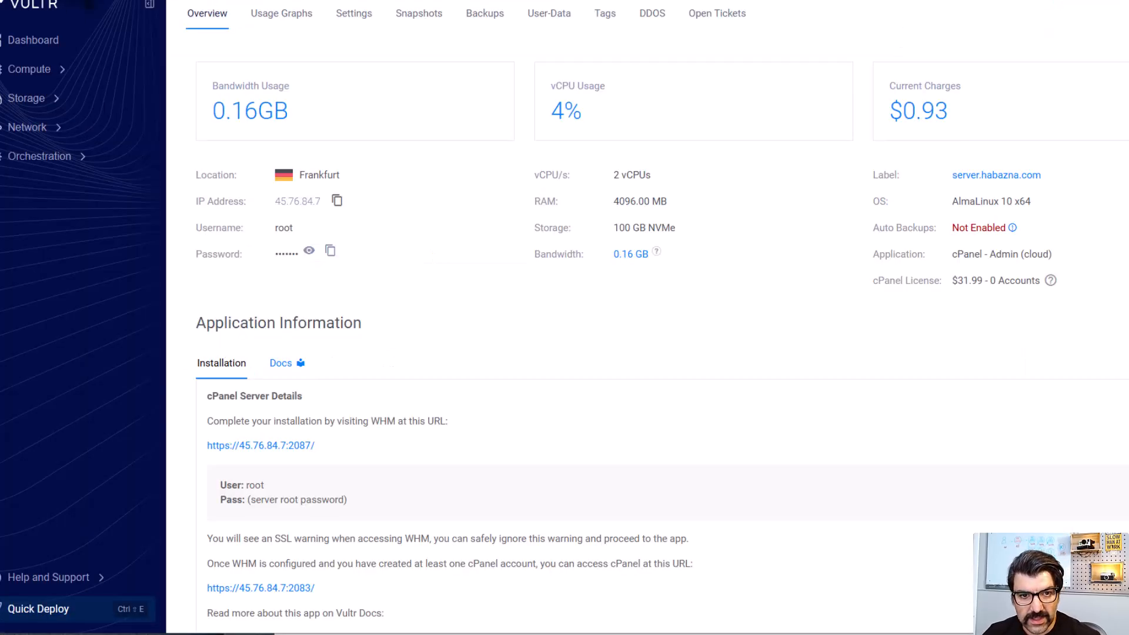
Step: Add a hosts entry mapping the server IP 45.76.84.7, copied from its Vultr overview, to 4sleep.ir and close Notepad
click(337, 201)
key(alt+Tab)
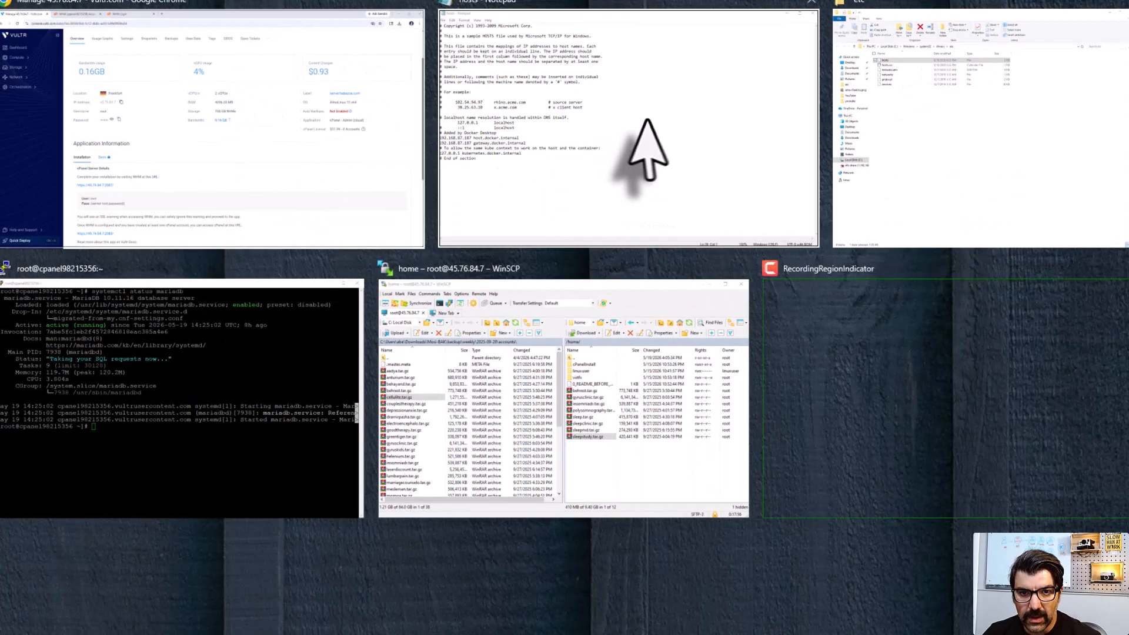
click(645, 147)
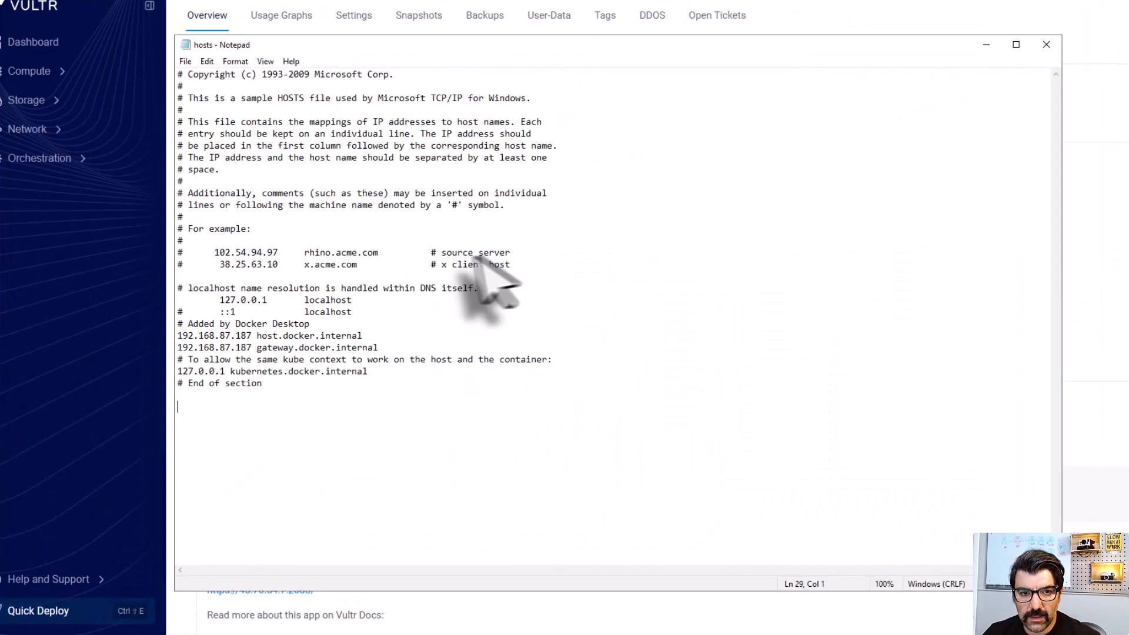
click(217, 421)
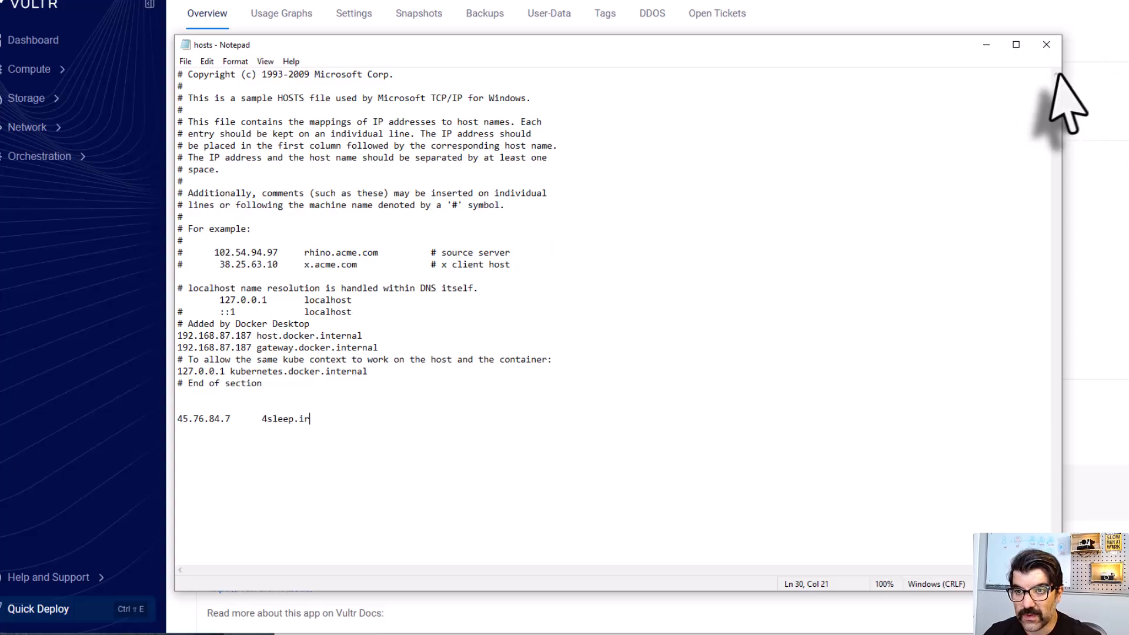
click(1046, 44)
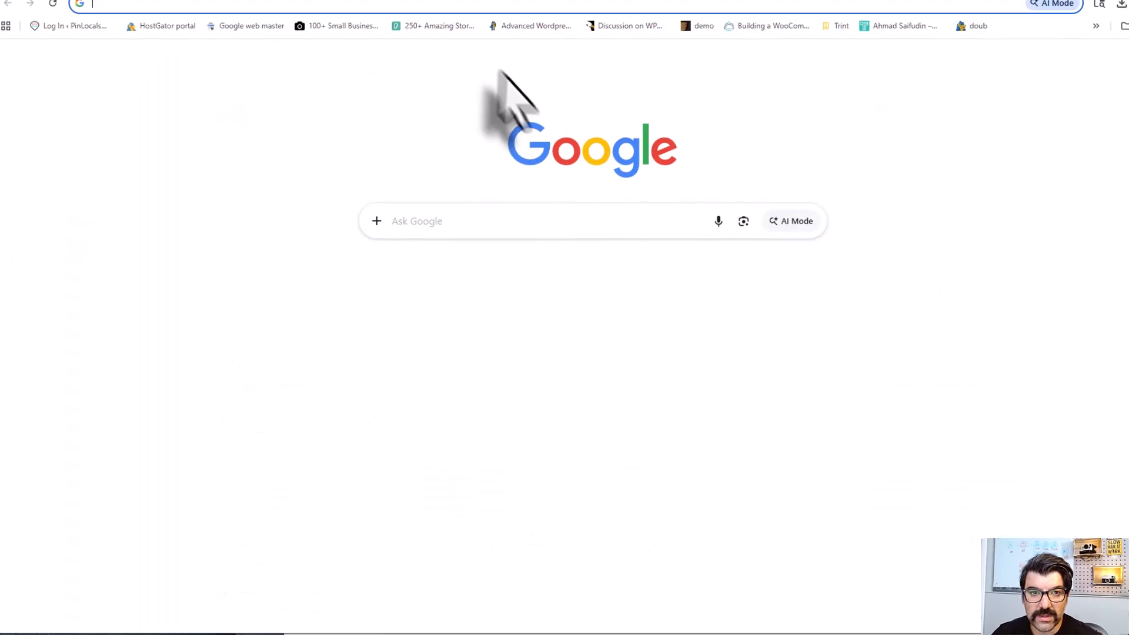
Step: Load the restored site 4sleep.ir in a new browser tab
click(440, 7)
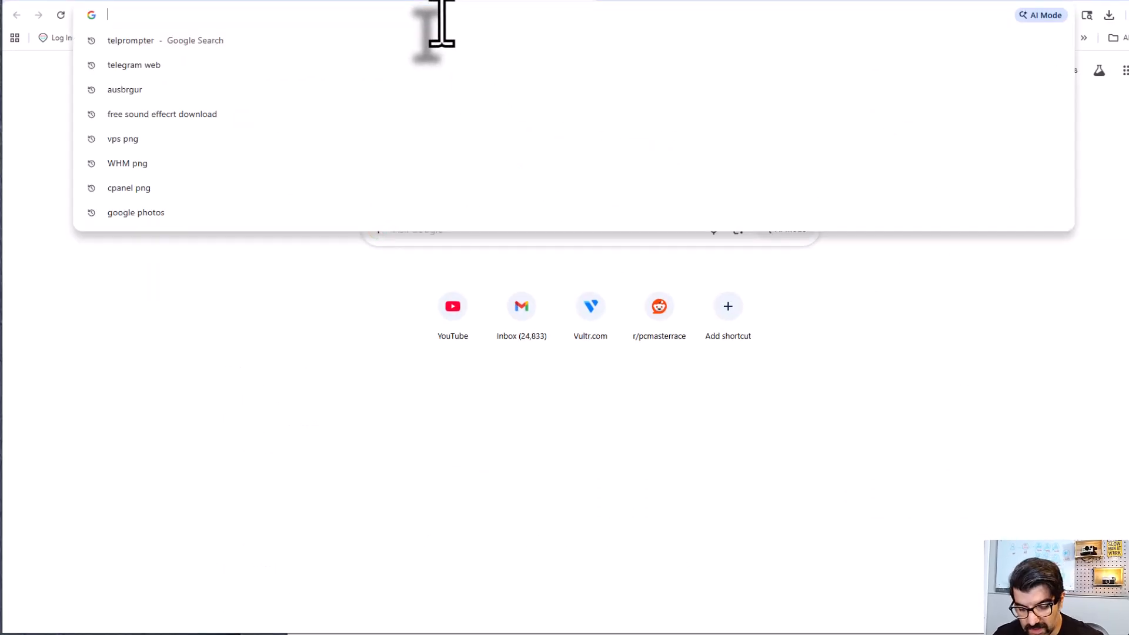
text(4sleep.)
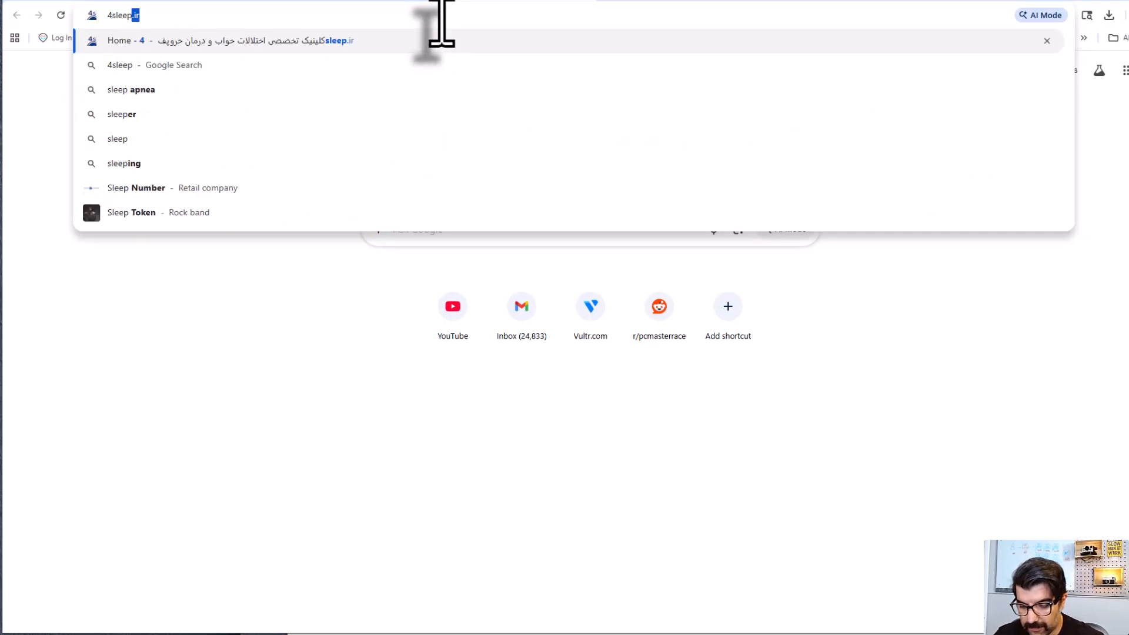
text(ir)
key(Return)
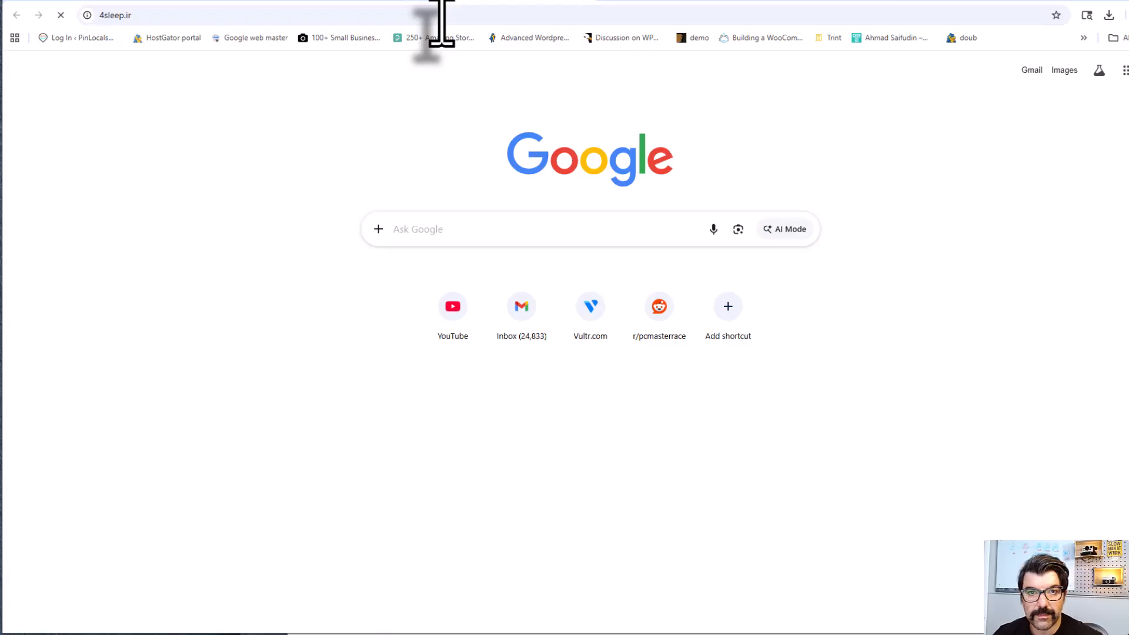